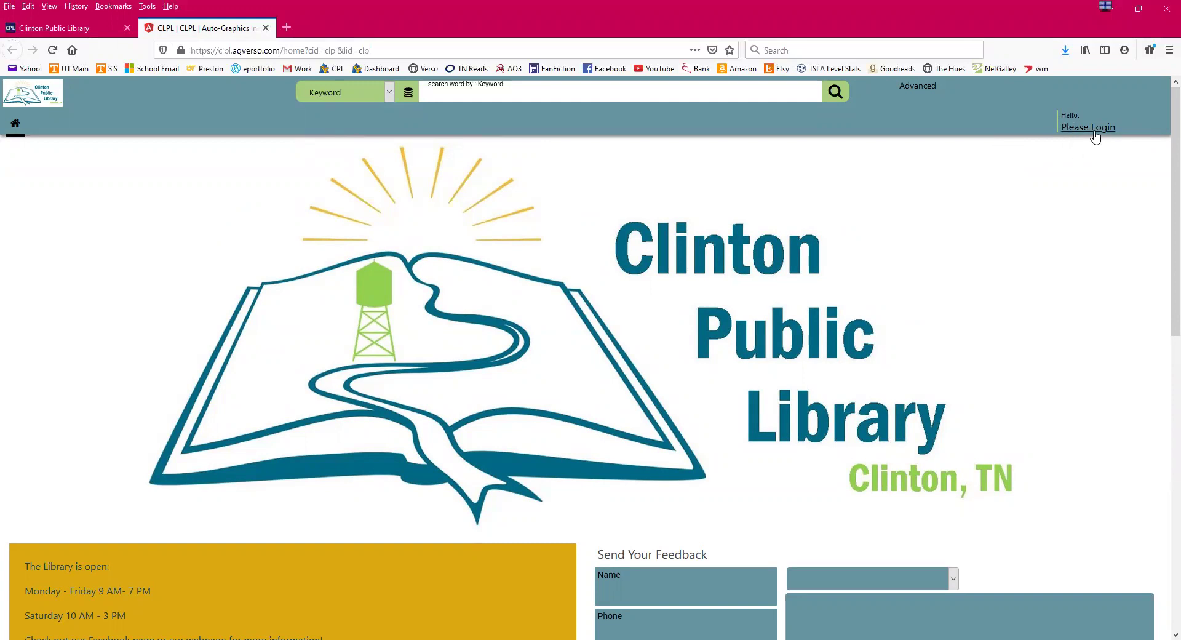
- Open the patron login form and replace the prefilled barcode with the library card barcode
{"action": "left_click", "coordinate": [1095, 129]}
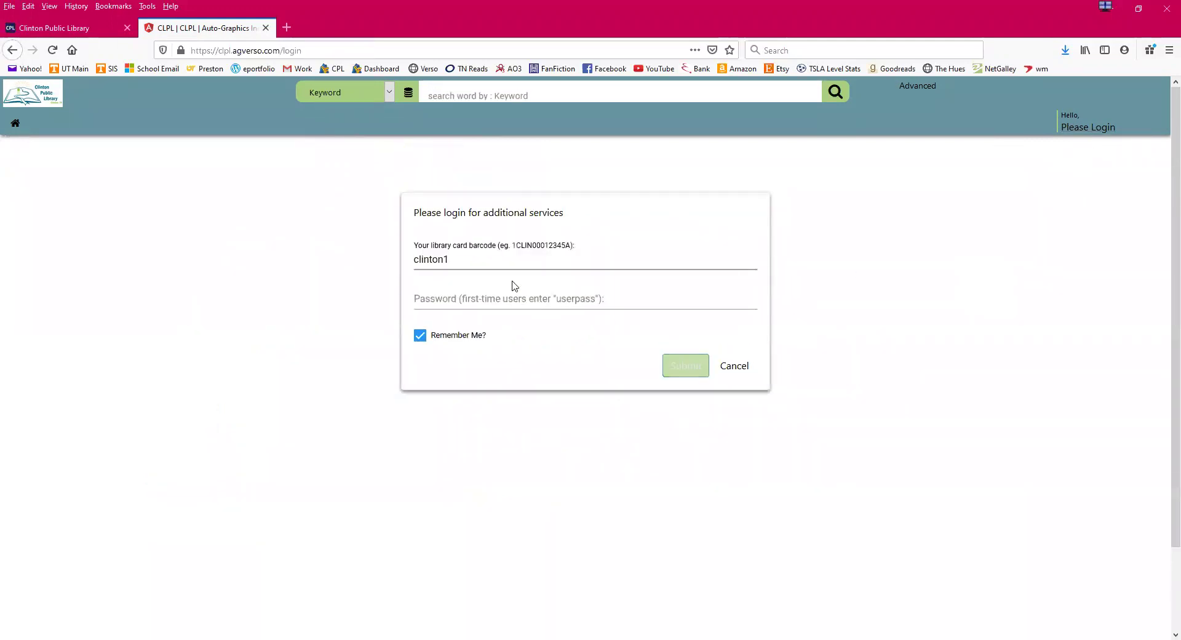
{"action": "double_click", "coordinate": [437, 260]}
{"action": "key", "text": "BackSpace"}
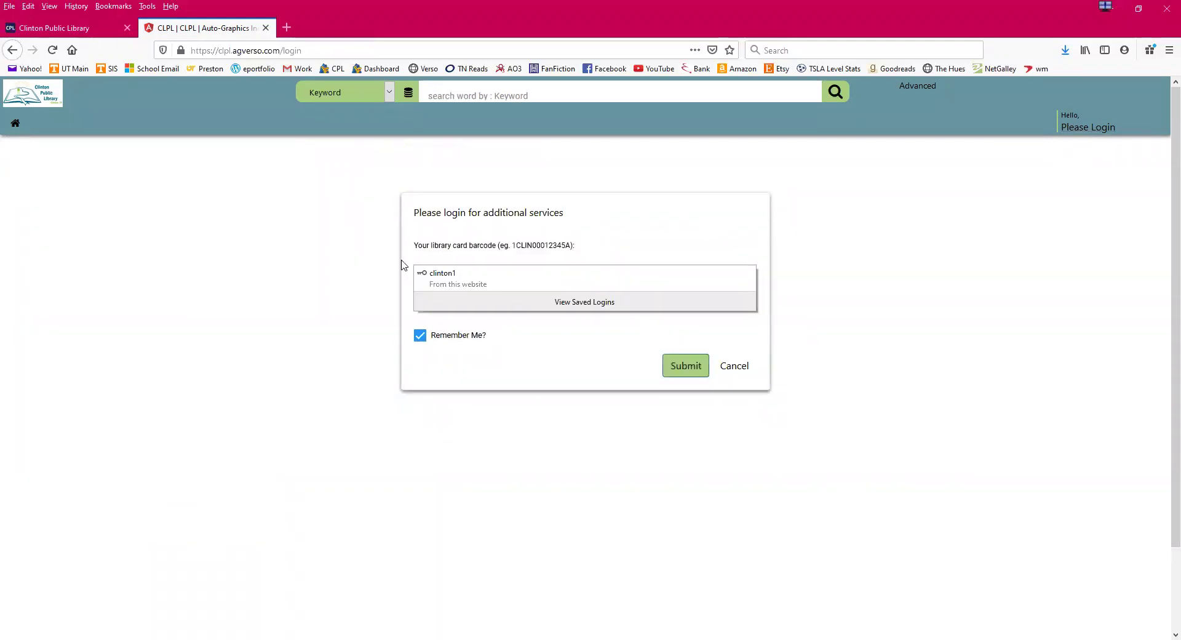
{"action": "left_click", "coordinate": [445, 262]}
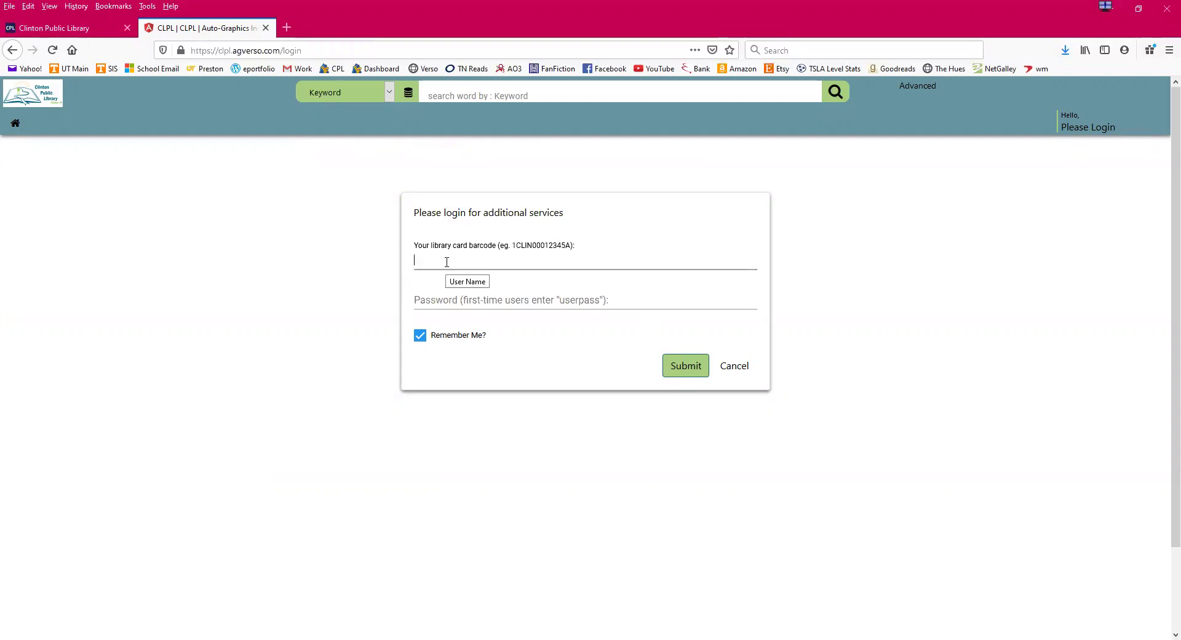
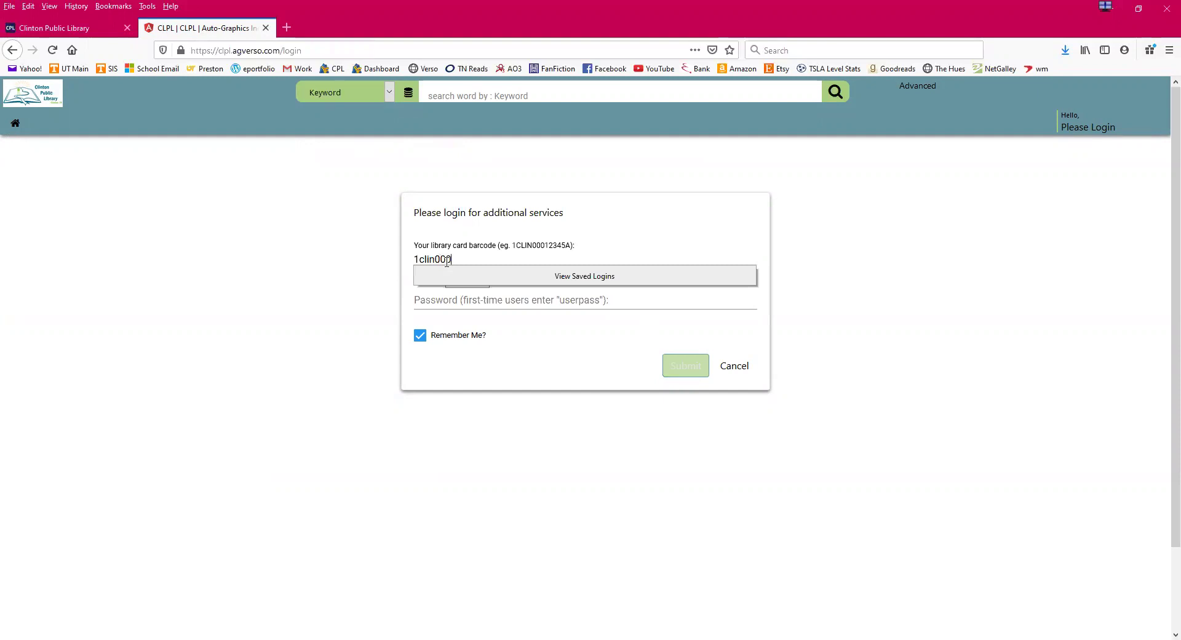
- Enter the account password and submit the login
{"action": "left_click", "coordinate": [382, 290]}
{"action": "left_click", "coordinate": [462, 298]}
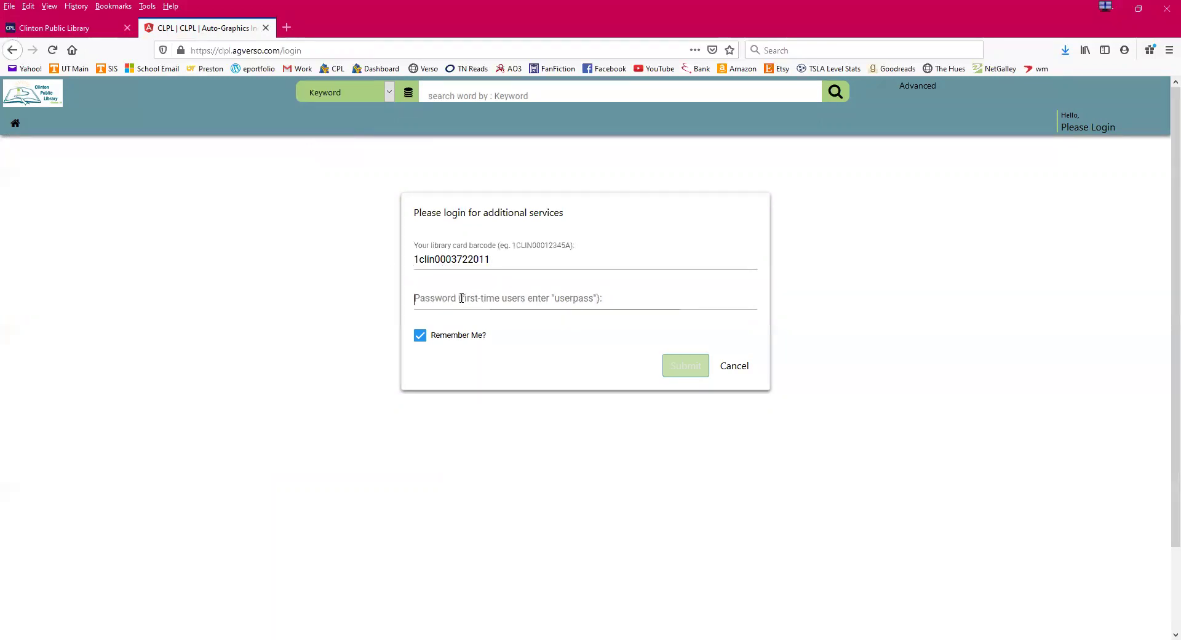
{"action": "left_click", "coordinate": [527, 294]}
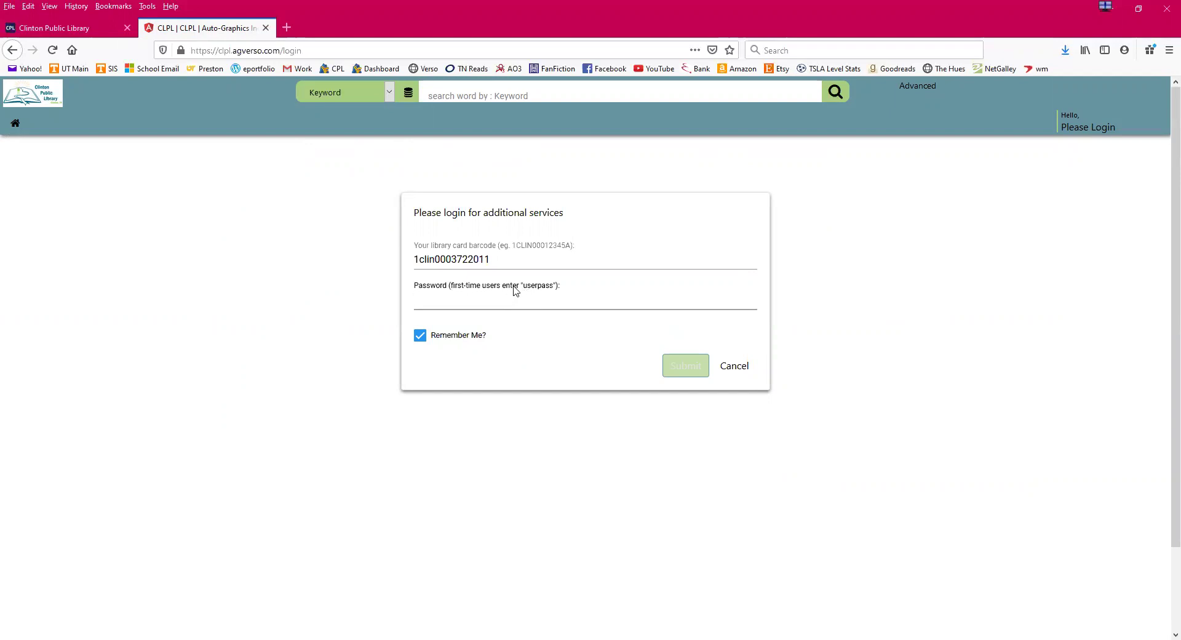
{"action": "left_click", "coordinate": [527, 304]}
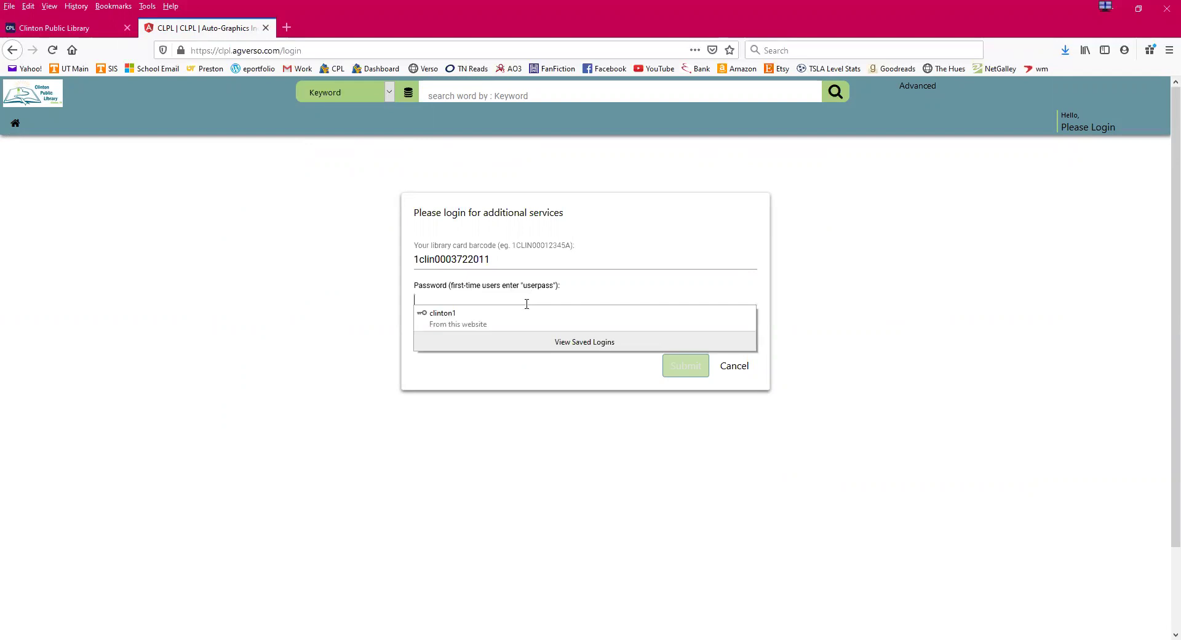
{"action": "left_click", "coordinate": [390, 316]}
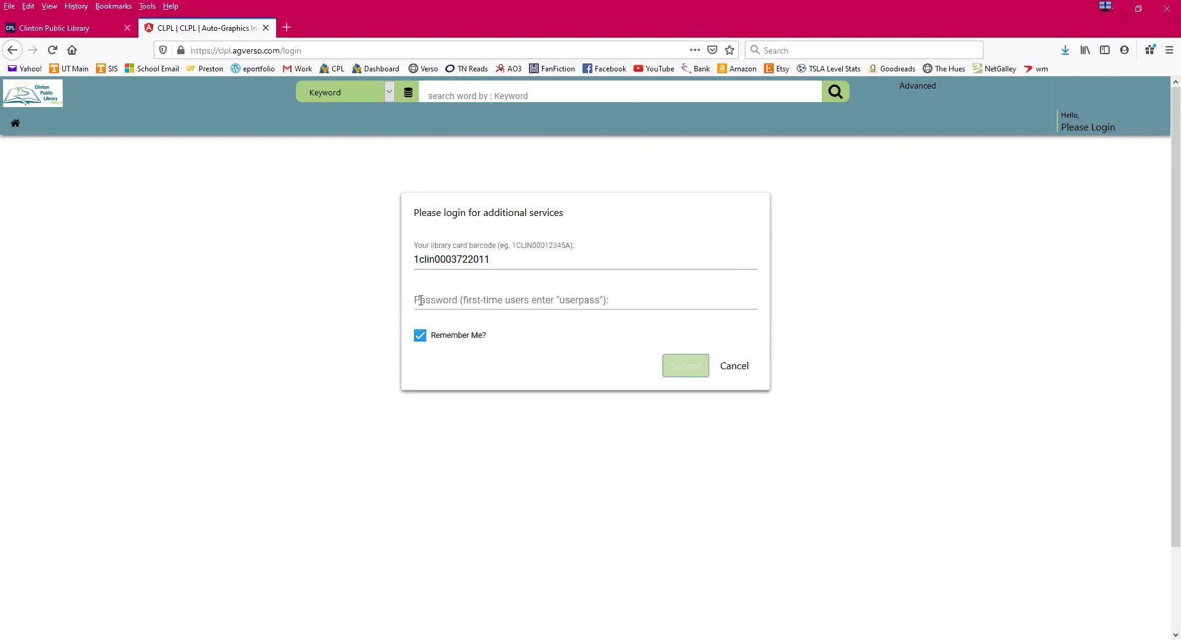
{"action": "left_click", "coordinate": [421, 300]}
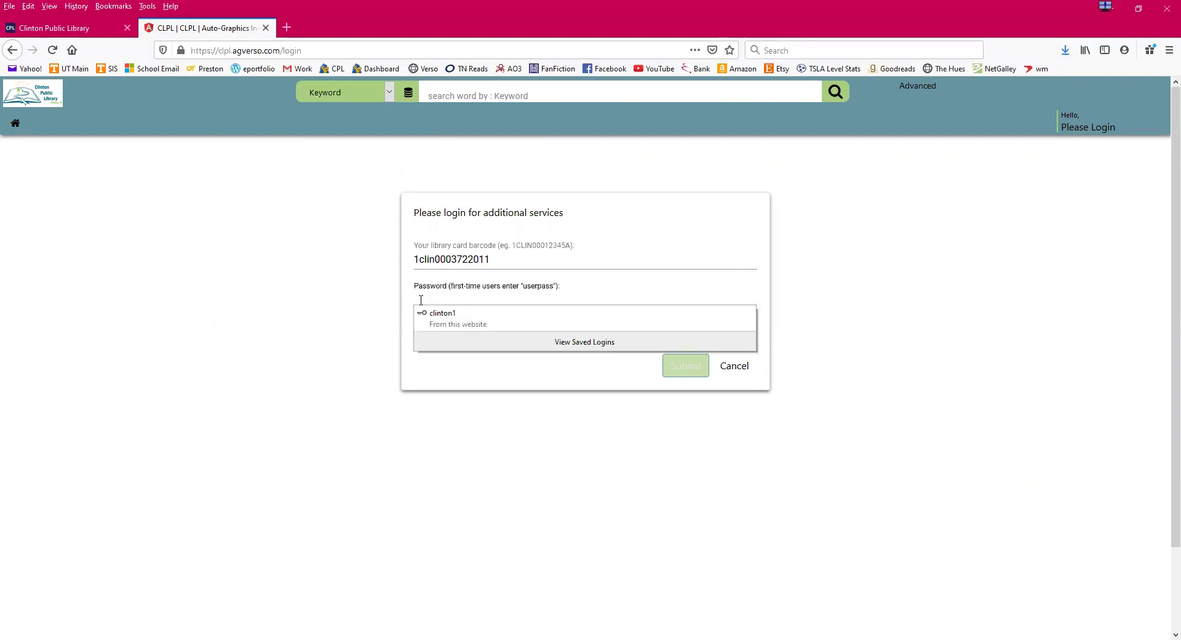
{"action": "type", "text": "c"}
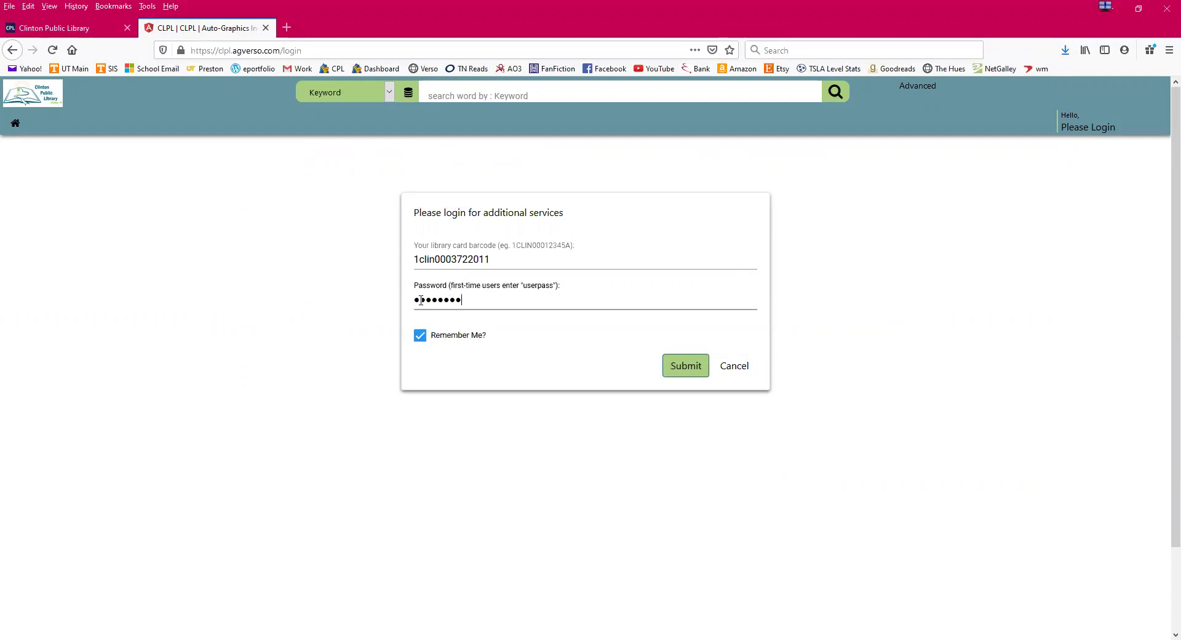
{"action": "key", "text": "Return"}
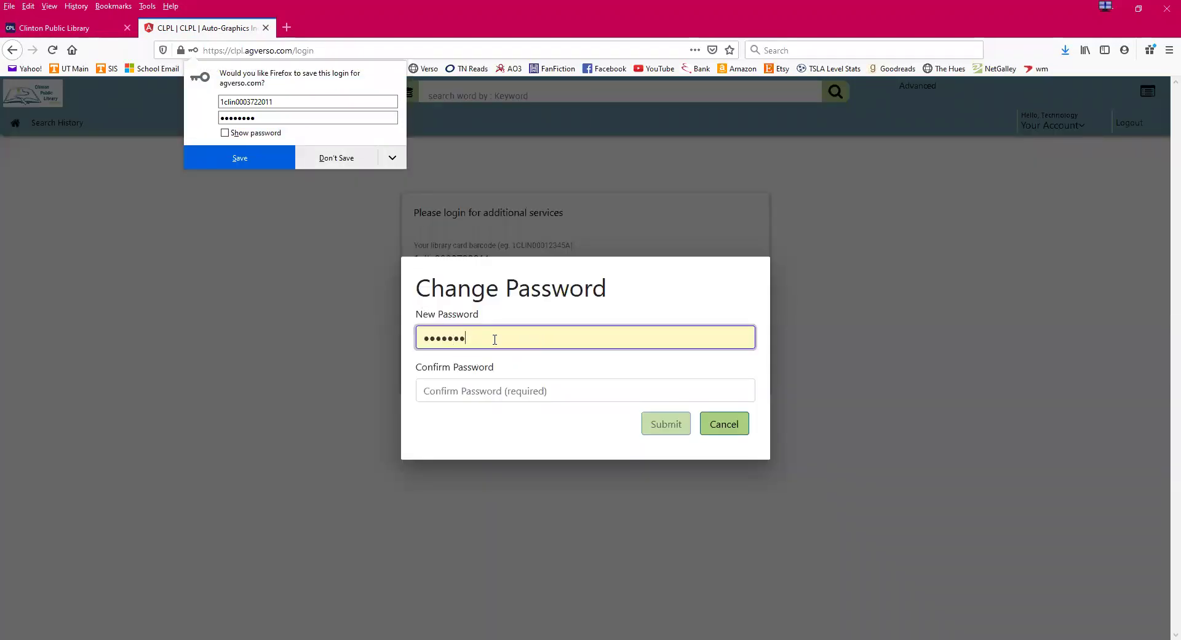
- Enter and confirm a new account password, submit it, and decline Firefox's save-password offer
{"action": "left_click_drag", "start_coordinate": [490, 340], "coordinate": [419, 341]}
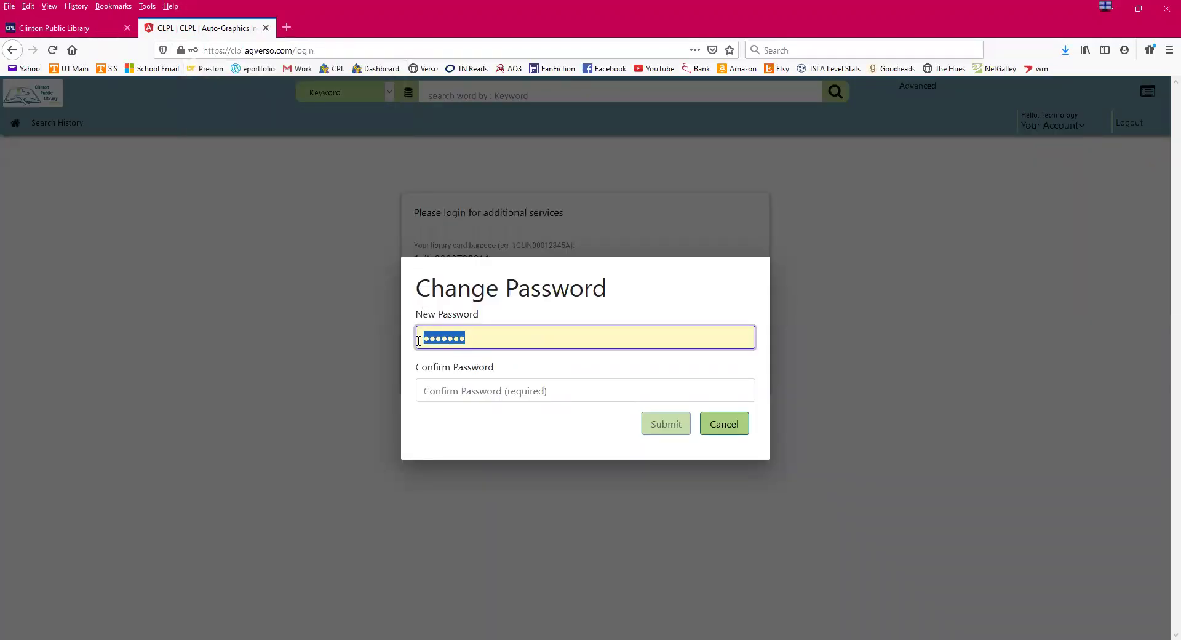
{"action": "type", "text": "••"}
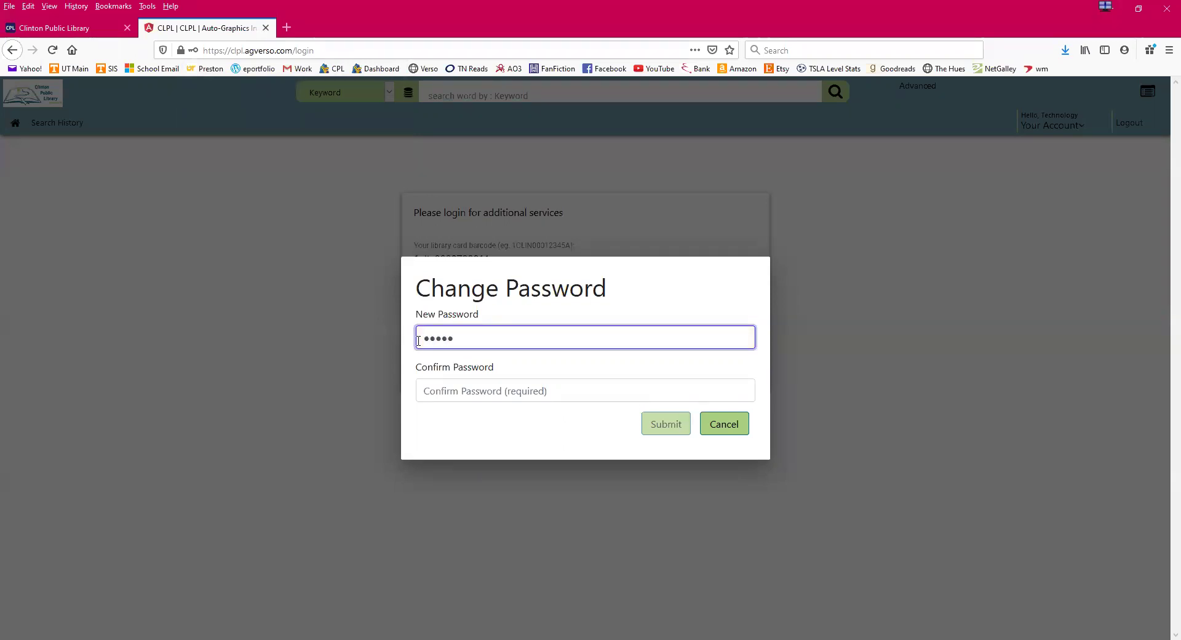
{"action": "left_click", "coordinate": [473, 387]}
{"action": "type", "text": "•••••••"}
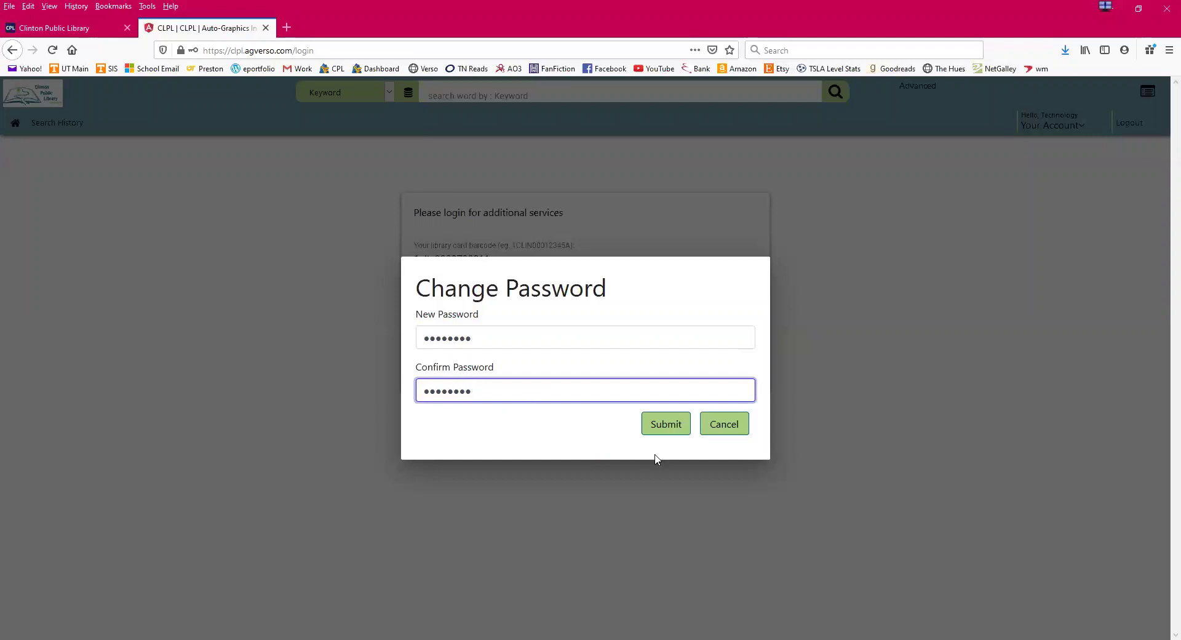
{"action": "left_click", "coordinate": [668, 424]}
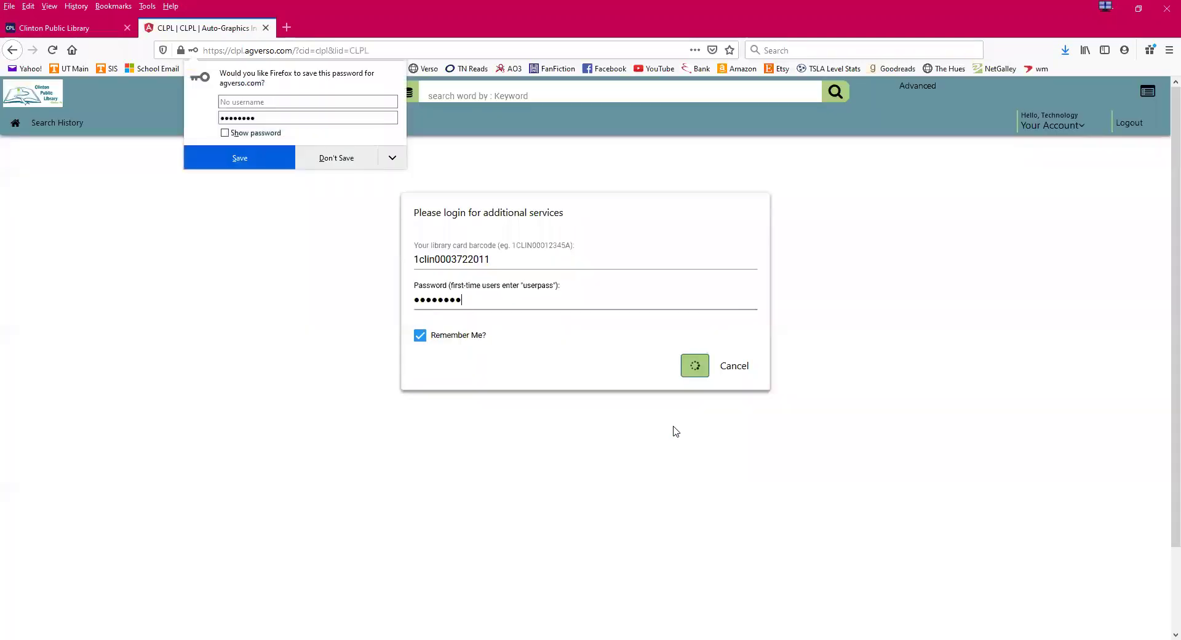
{"action": "left_click", "coordinate": [326, 160]}
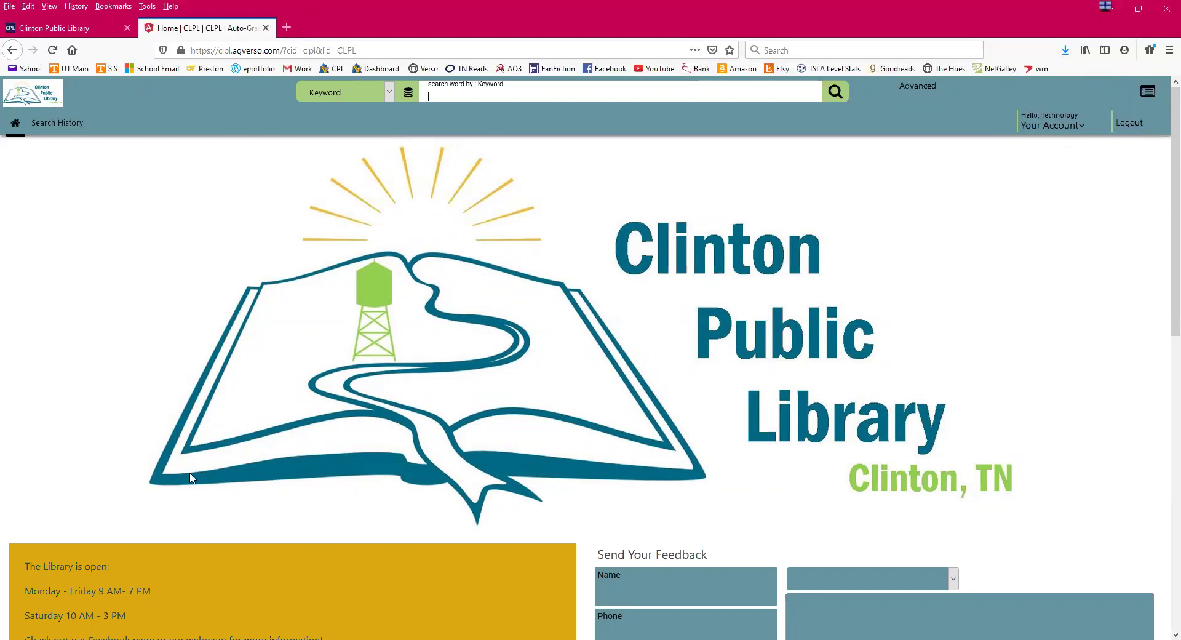
{"action": "left_click", "coordinate": [509, 95]}
- Browse the home page and page through more titles in New Picks for Kids
{"action": "scroll", "coordinate": [703, 391], "scroll_direction": "down", "scroll_amount": 5}
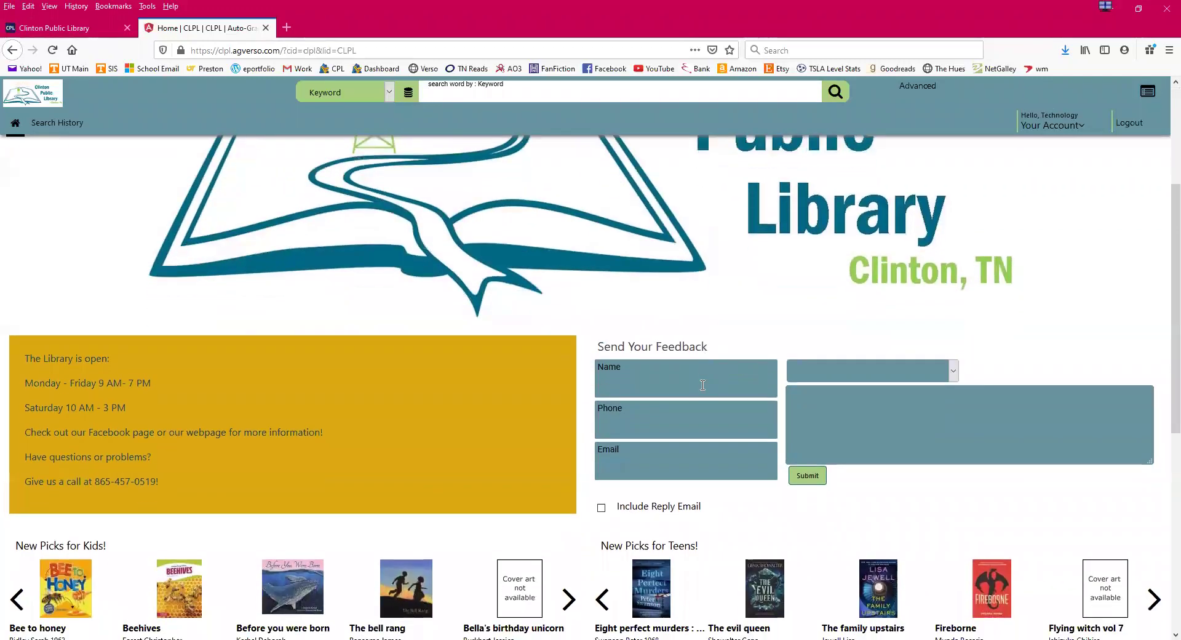
{"action": "scroll", "coordinate": [703, 385], "scroll_direction": "down", "scroll_amount": 1}
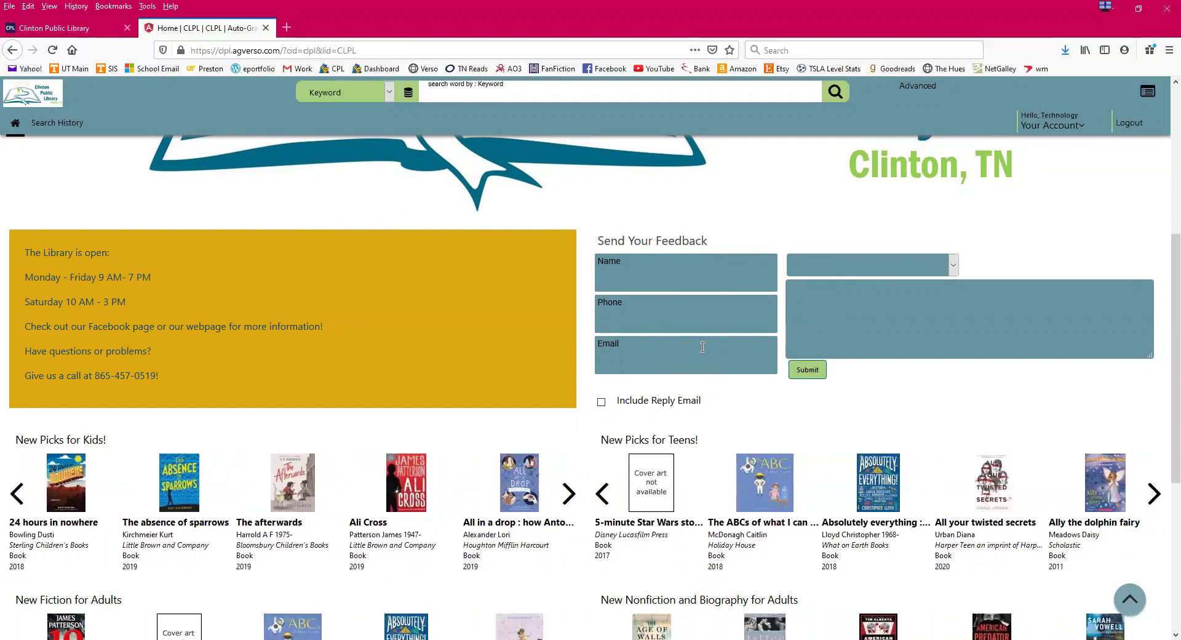
{"action": "scroll", "coordinate": [338, 322], "scroll_direction": "down", "scroll_amount": 3}
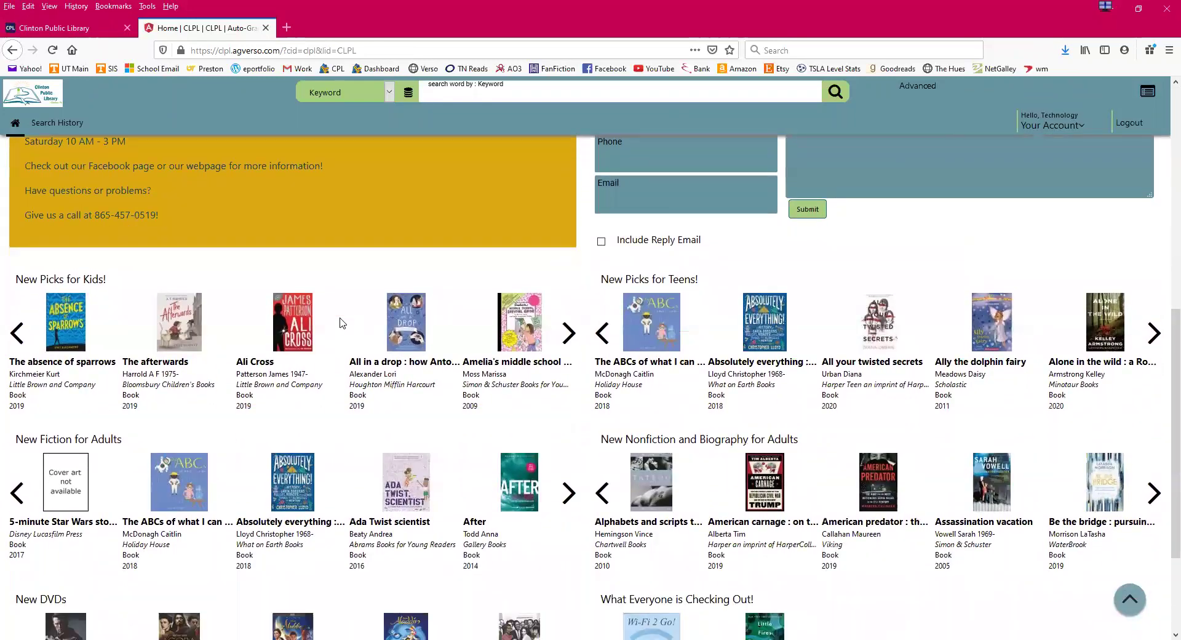
{"action": "scroll", "coordinate": [343, 322], "scroll_direction": "down", "scroll_amount": 3}
{"action": "scroll", "coordinate": [342, 323], "scroll_direction": "up", "scroll_amount": 1}
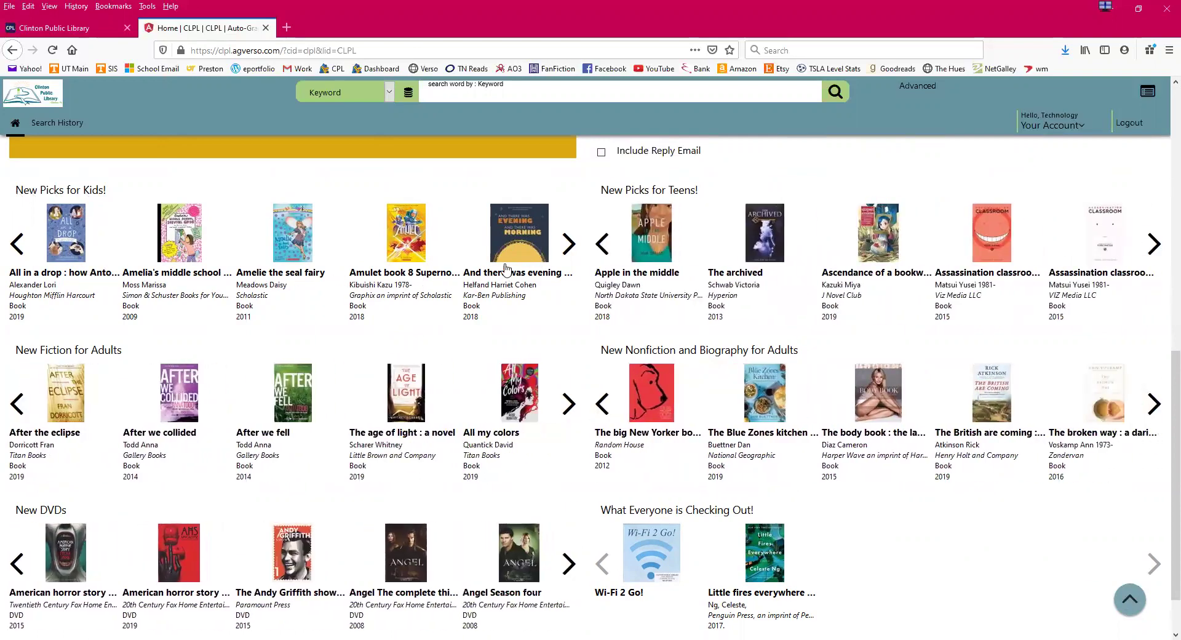
{"action": "left_click", "coordinate": [569, 251]}
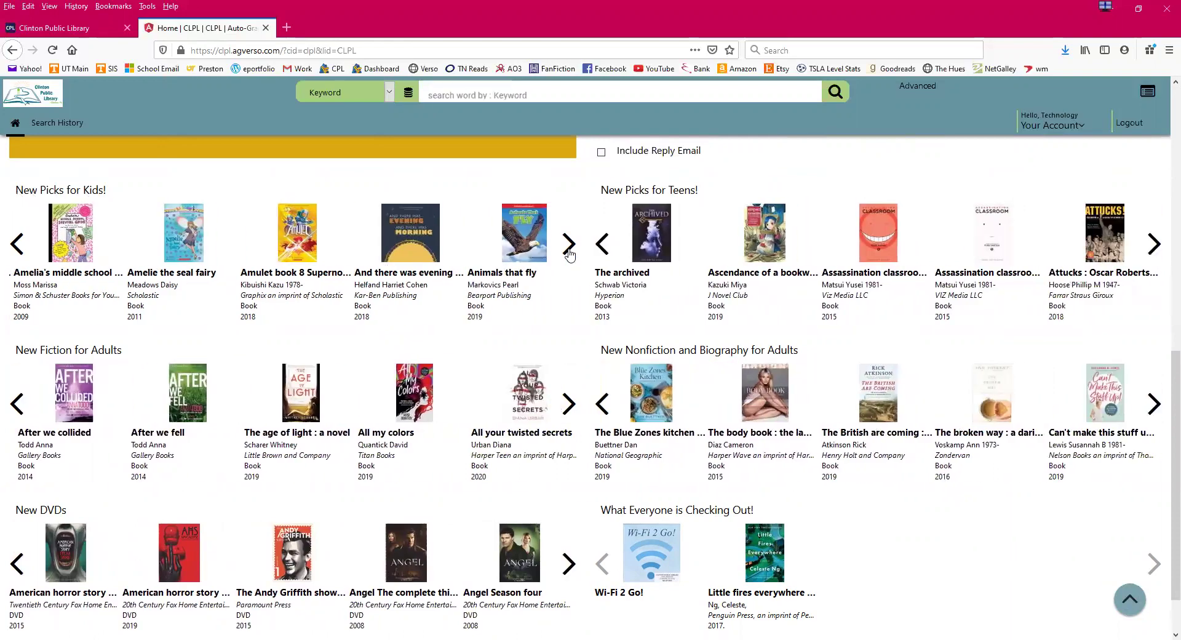
{"action": "left_click", "coordinate": [569, 251]}
{"action": "left_click", "coordinate": [569, 251]}
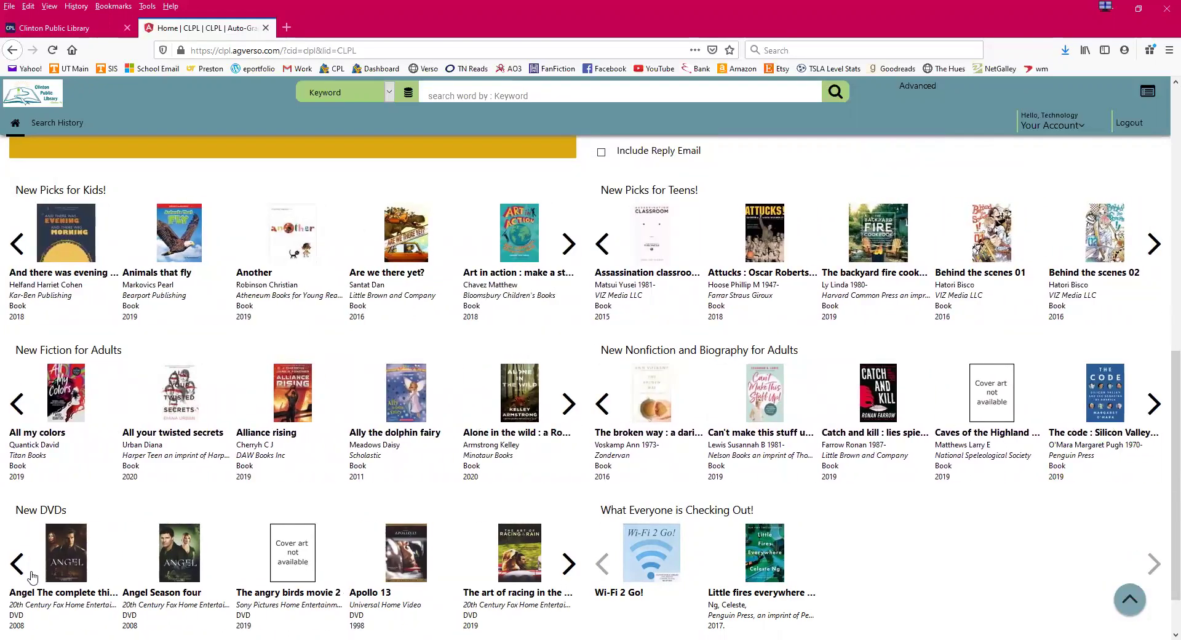
- Page through more titles in the New DVDs row, then scroll back to the top
{"action": "left_click", "coordinate": [568, 580]}
{"action": "left_click", "coordinate": [566, 581]}
{"action": "left_click", "coordinate": [567, 581]}
{"action": "left_click", "coordinate": [567, 580]}
{"action": "left_click", "coordinate": [567, 581]}
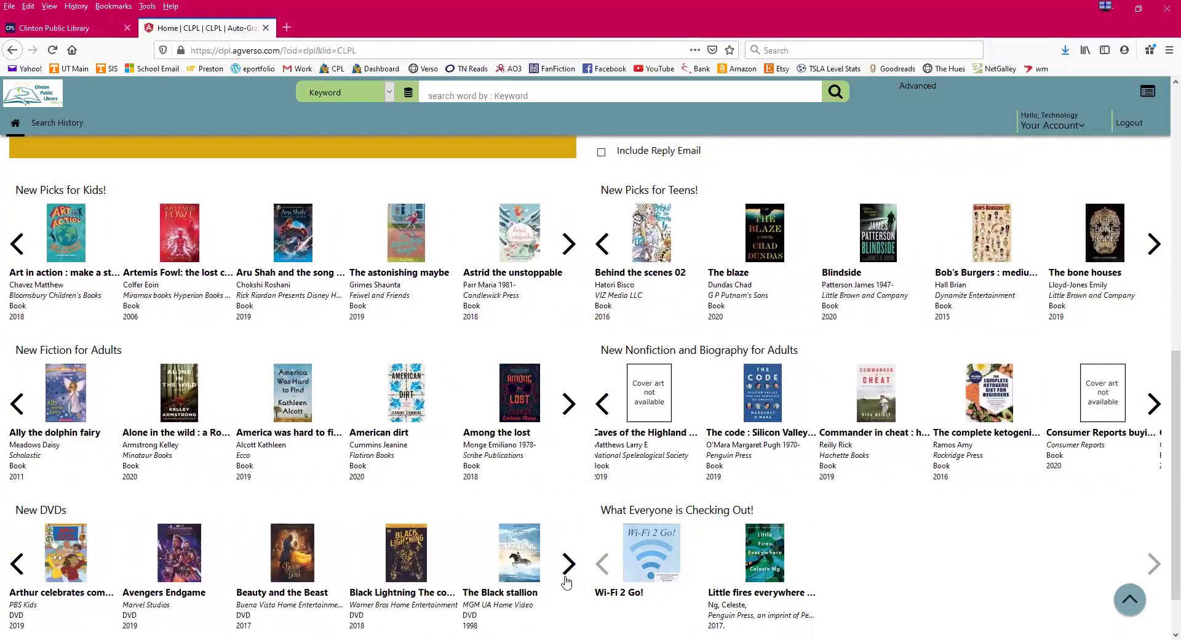
{"action": "left_click", "coordinate": [567, 581]}
{"action": "left_click", "coordinate": [566, 581]}
{"action": "left_click", "coordinate": [567, 581]}
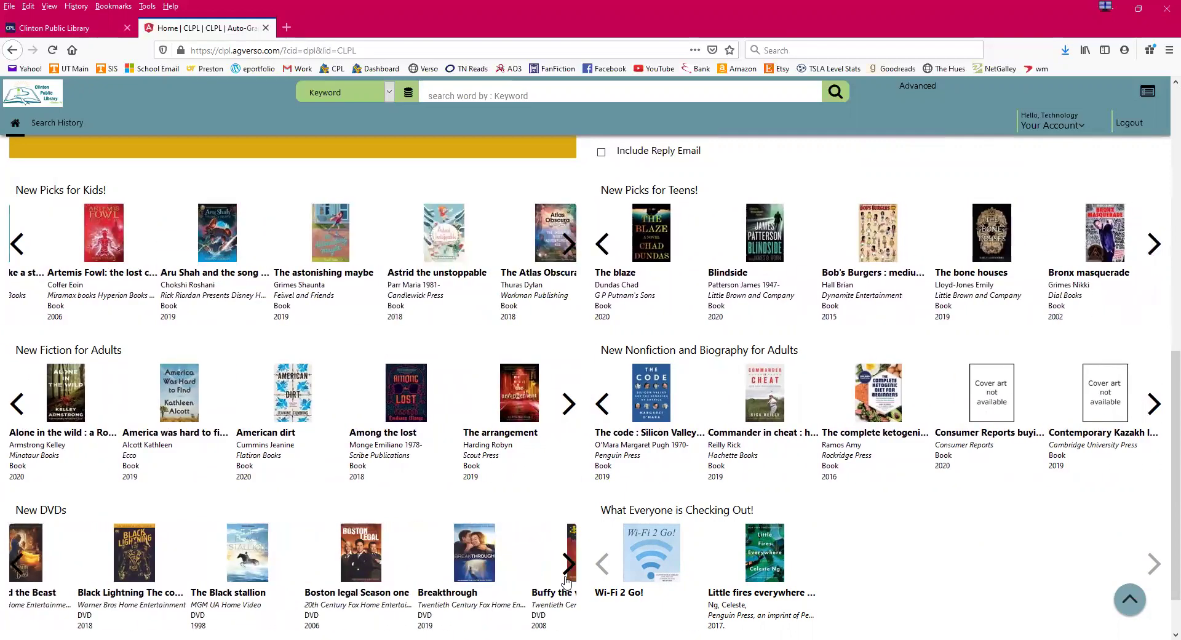
{"action": "left_click", "coordinate": [567, 581]}
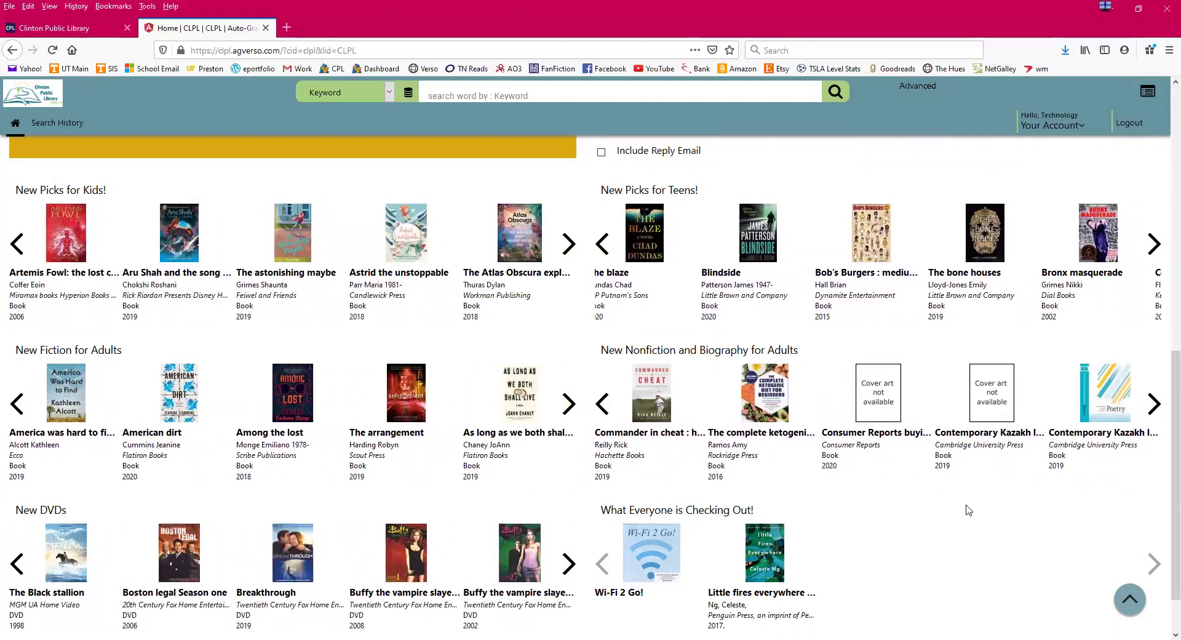
{"action": "scroll", "coordinate": [943, 491], "scroll_direction": "up", "scroll_amount": 5}
{"action": "scroll", "coordinate": [945, 496], "scroll_direction": "up", "scroll_amount": 4}
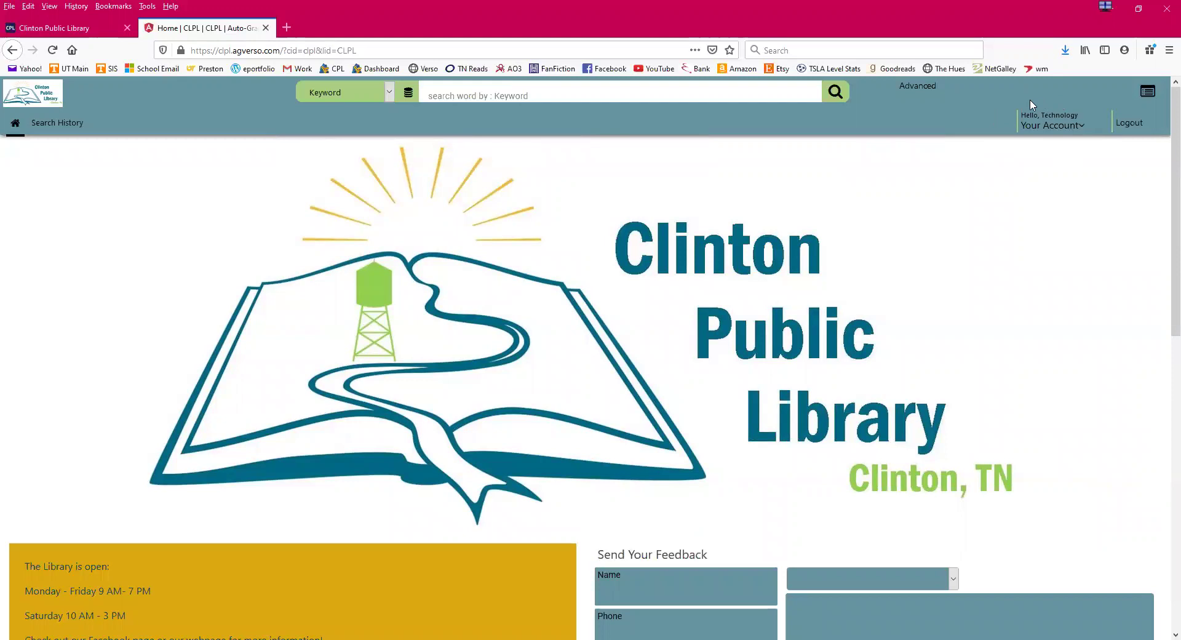
- Open Items Out from the Your Account menu, showing 0 items checked out
{"action": "left_click", "coordinate": [1081, 135]}
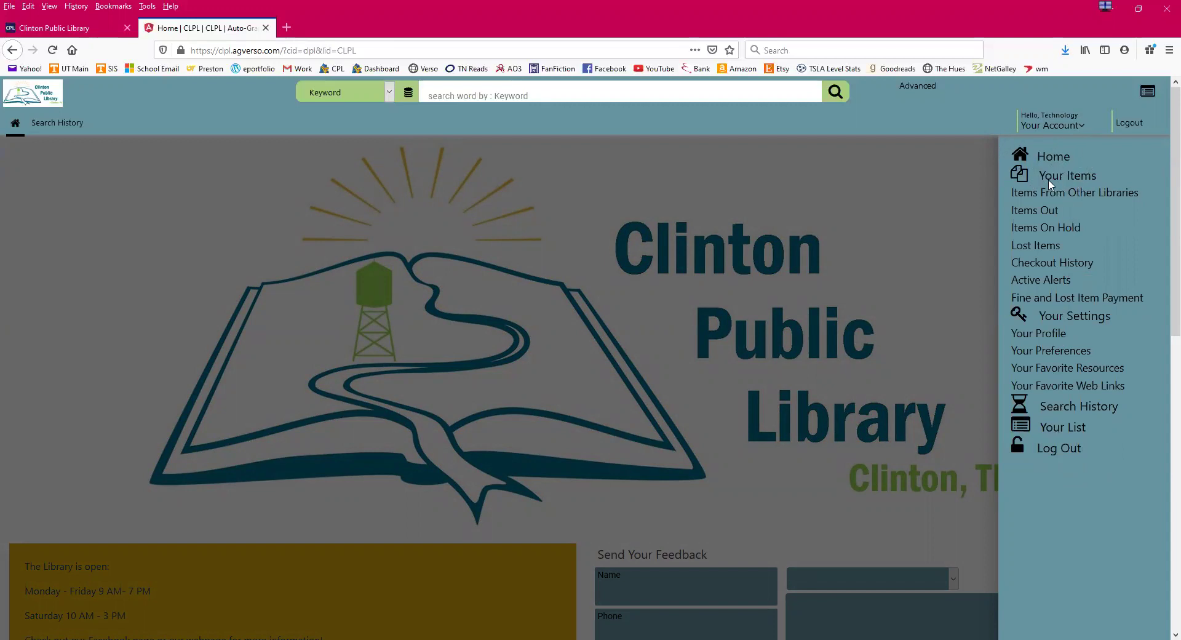
{"action": "left_click", "coordinate": [1025, 212]}
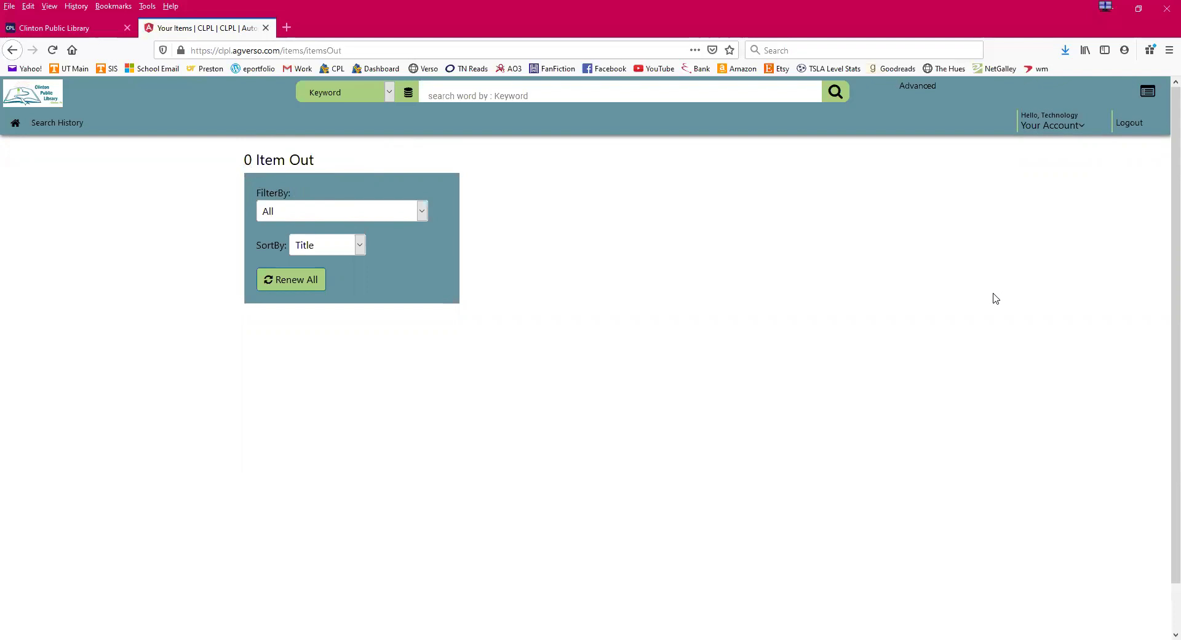
- View Items On Hold (0 items), then go to the Checkout History page
{"action": "left_click", "coordinate": [1083, 131]}
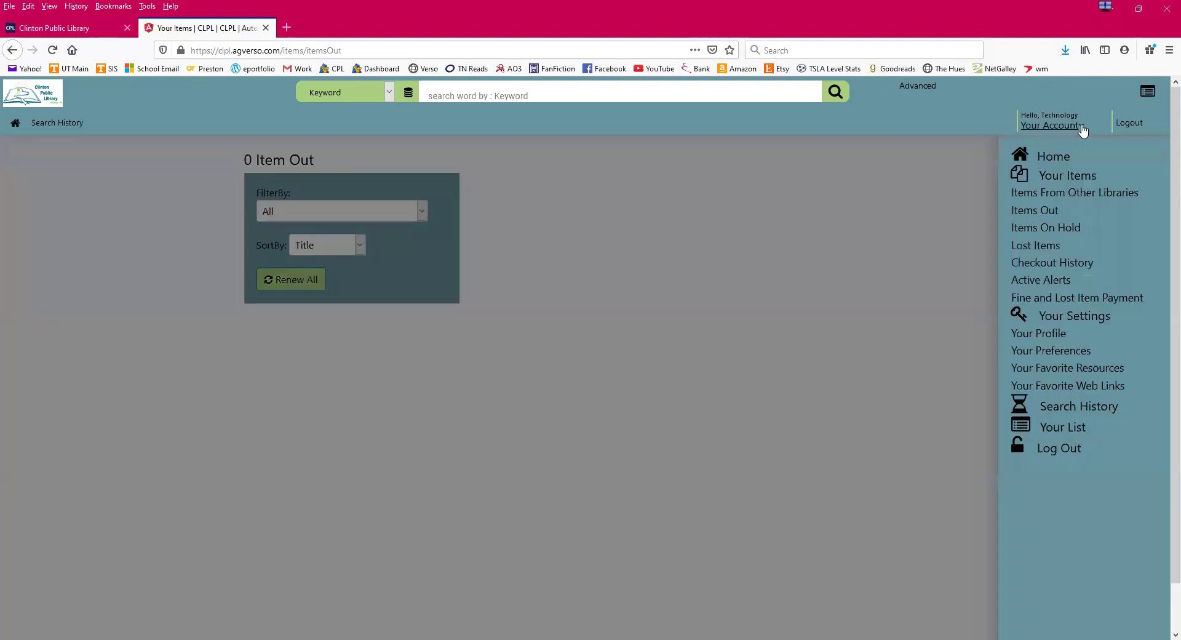
{"action": "left_click", "coordinate": [1042, 229]}
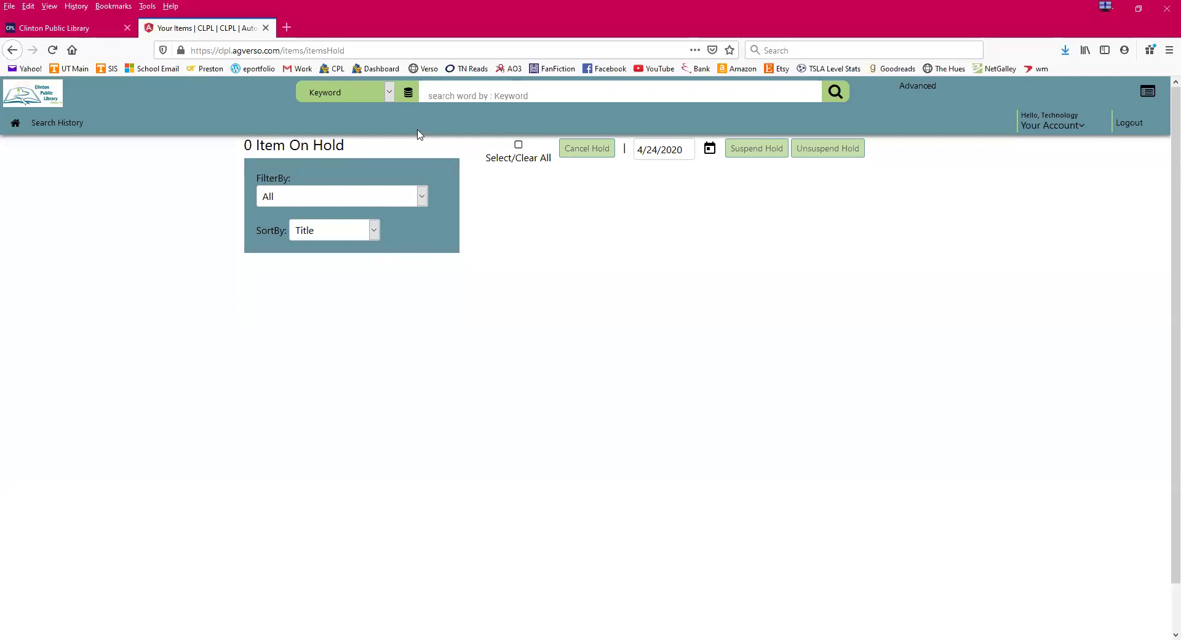
{"action": "left_click", "coordinate": [1081, 130]}
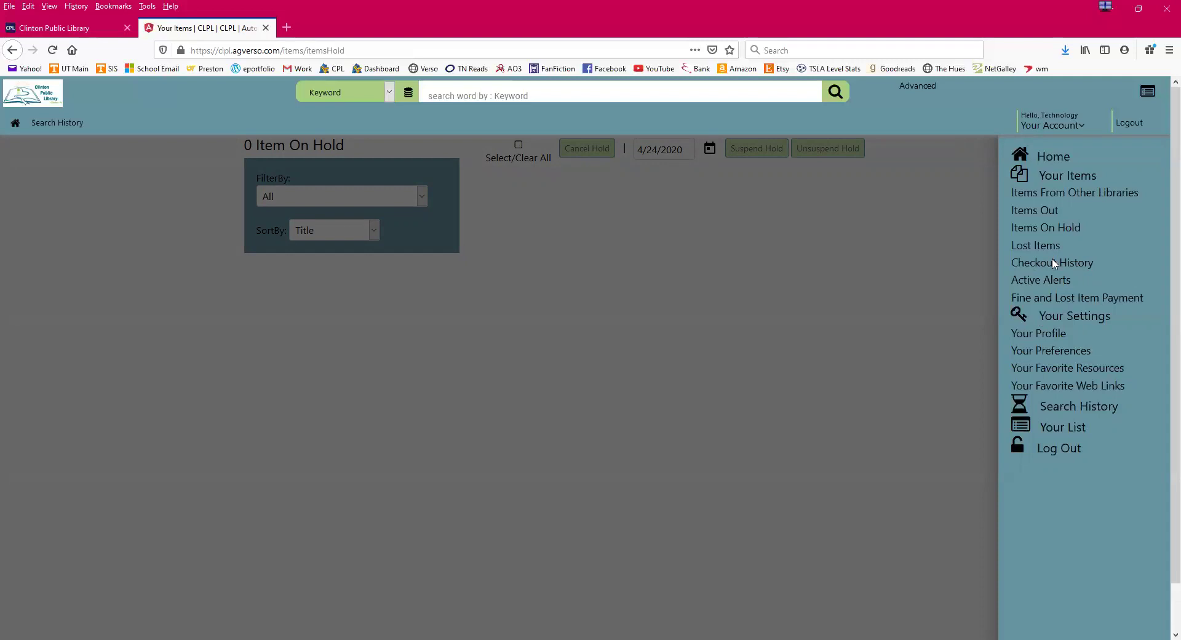
{"action": "left_click", "coordinate": [1053, 263]}
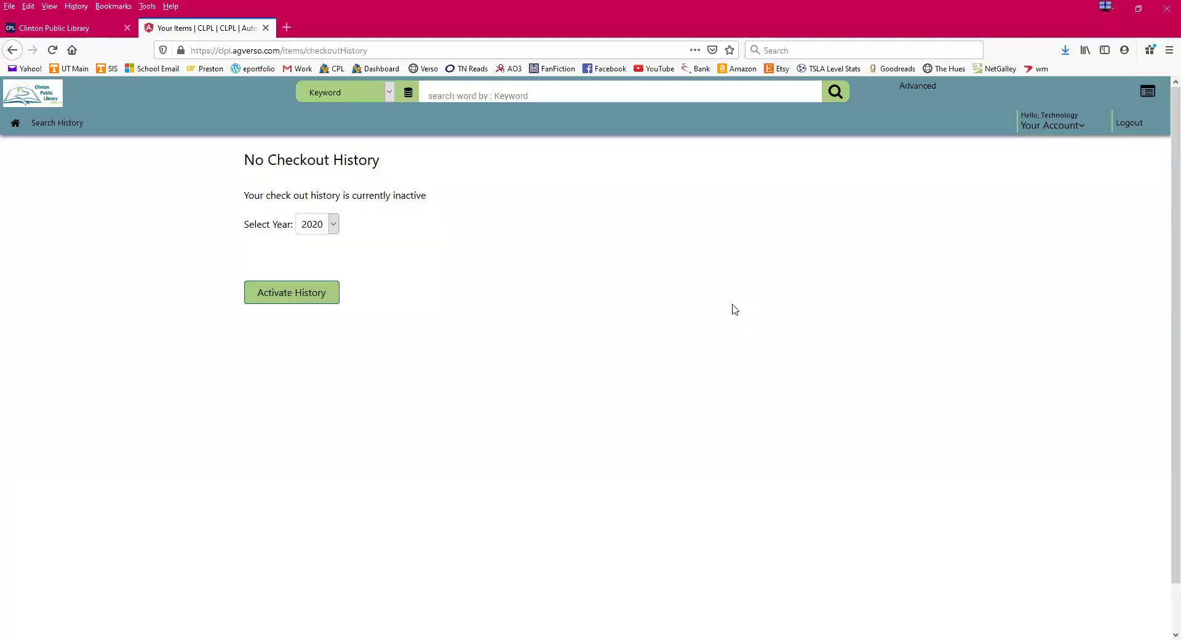
- Activate checkout history tracking and confirm it with OK
{"action": "left_click", "coordinate": [283, 300]}
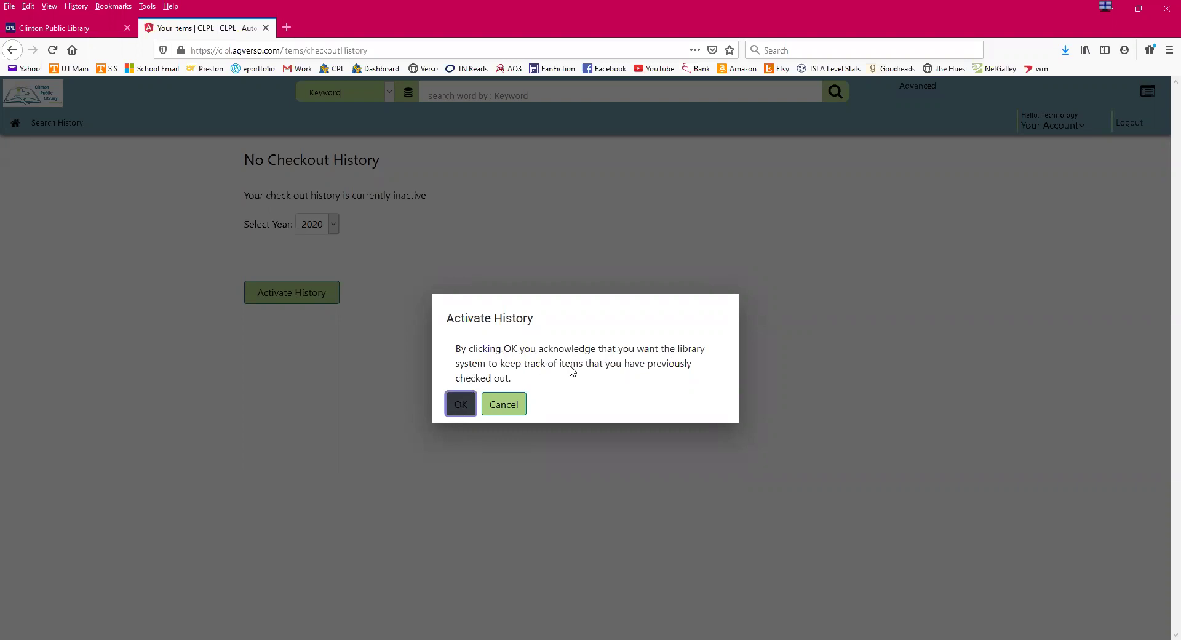
{"action": "left_click", "coordinate": [458, 409]}
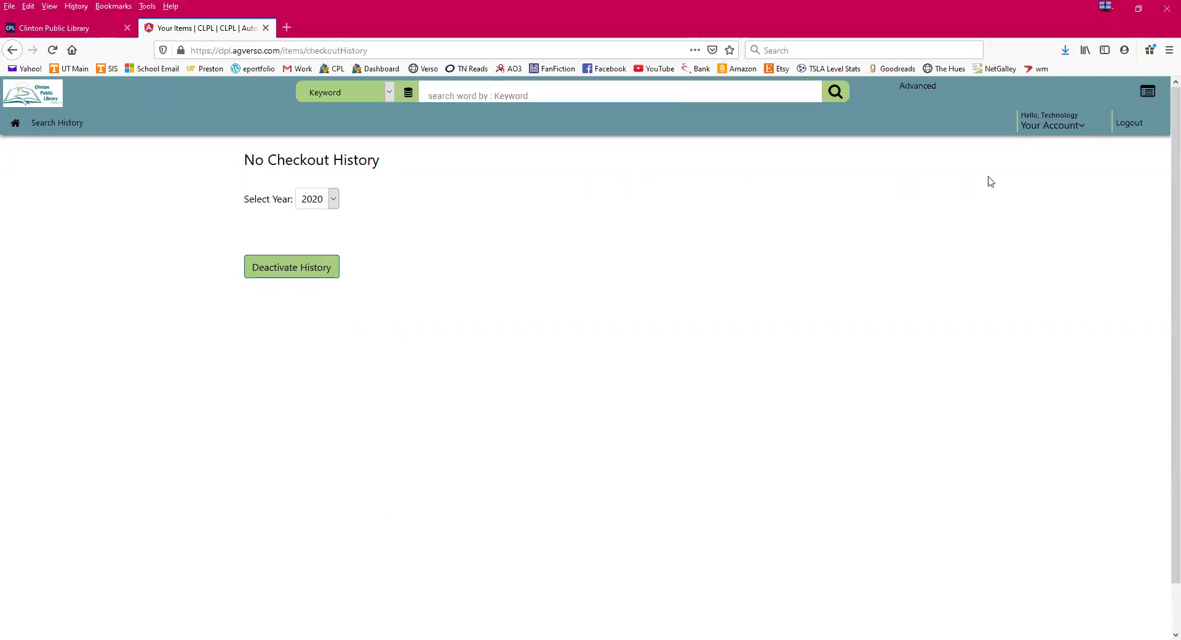
{"action": "left_click", "coordinate": [1086, 127]}
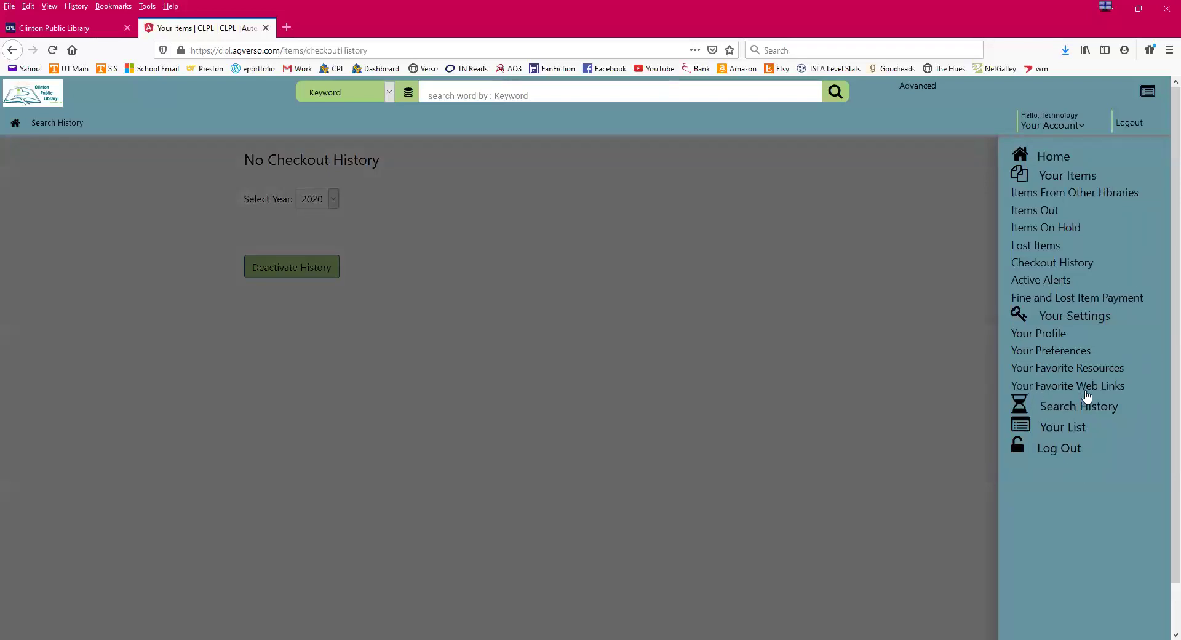
- Open Your Profile, leave E-Mail empty and Email me on at NO, and save
{"action": "left_click", "coordinate": [1046, 334]}
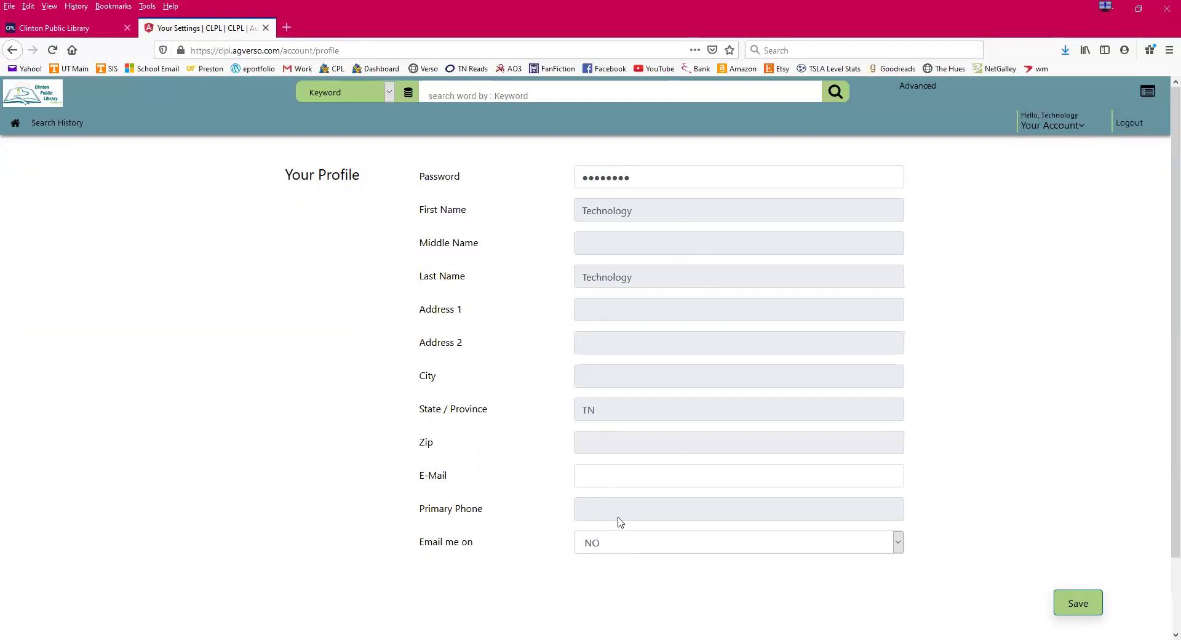
{"action": "left_click", "coordinate": [604, 480]}
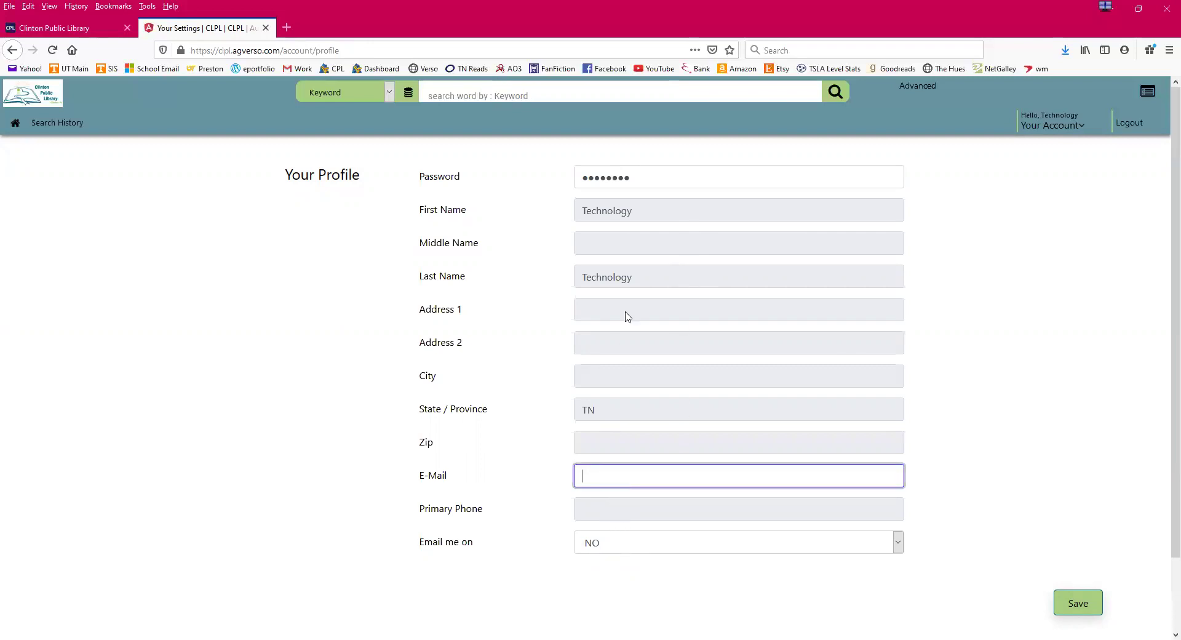
{"action": "left_click", "coordinate": [610, 213]}
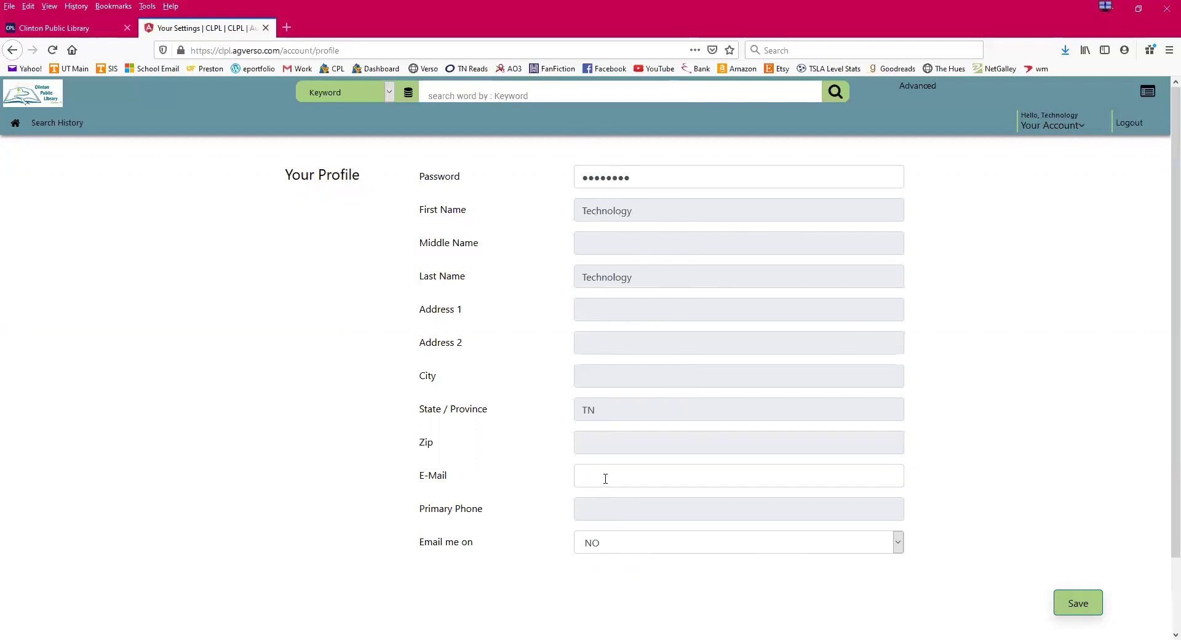
{"action": "left_click", "coordinate": [589, 549]}
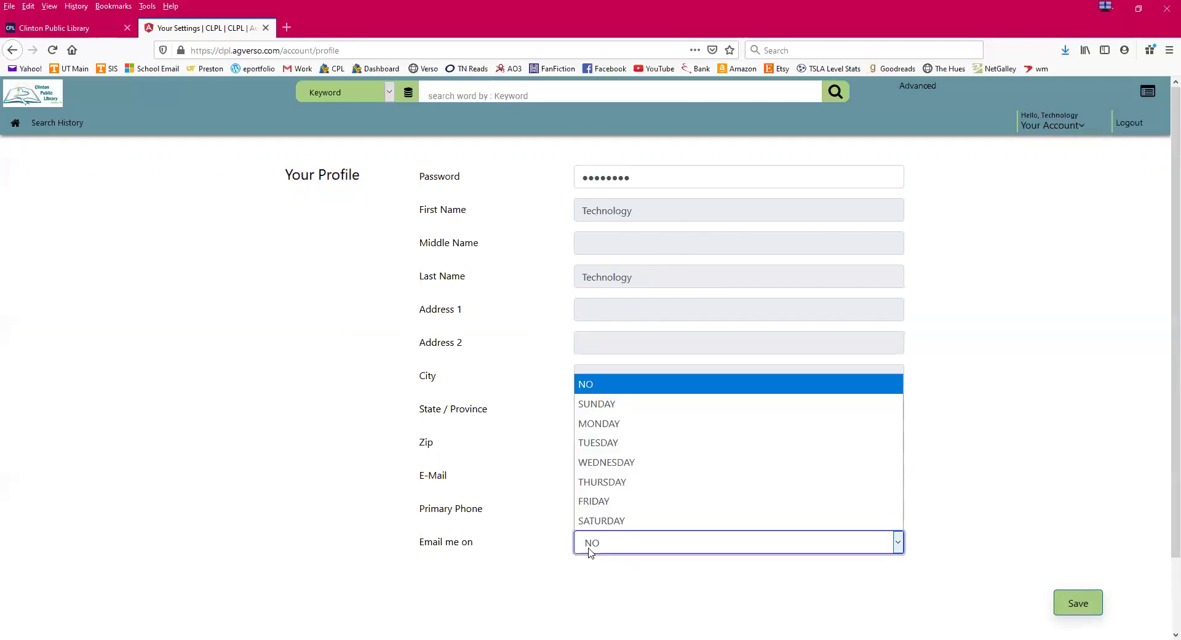
{"action": "left_click", "coordinate": [589, 549]}
{"action": "left_click", "coordinate": [1094, 615]}
{"action": "left_click", "coordinate": [1084, 127]}
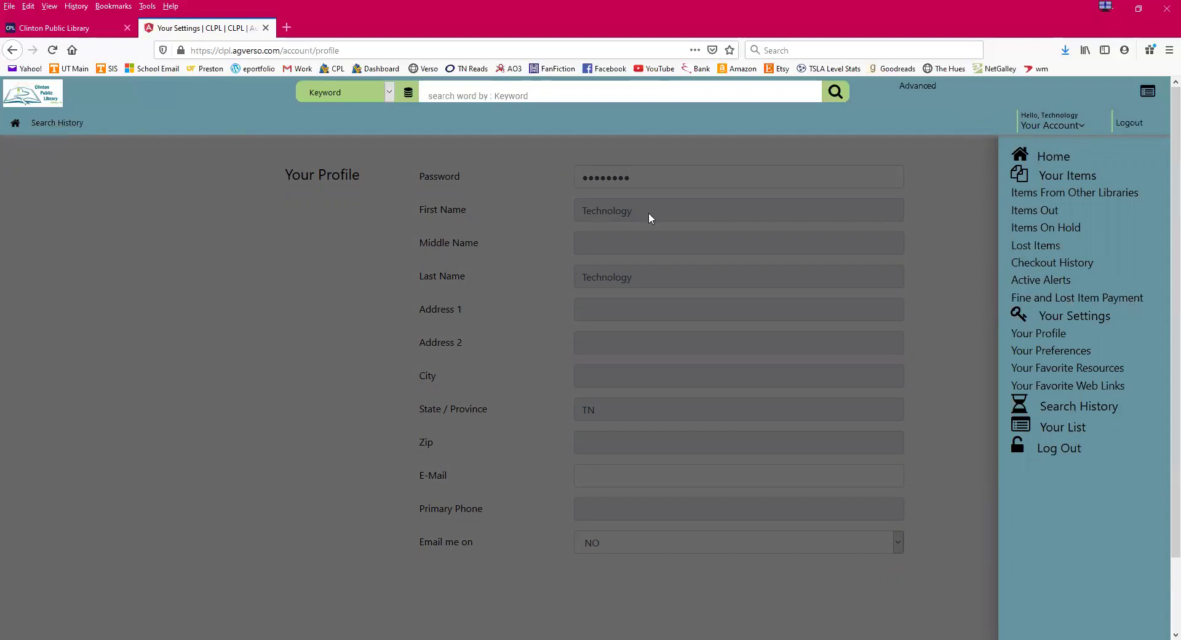
- Return to the catalog home page, type 'Harry Pott' in the keyword box, then clear it
{"action": "left_click", "coordinate": [1058, 158]}
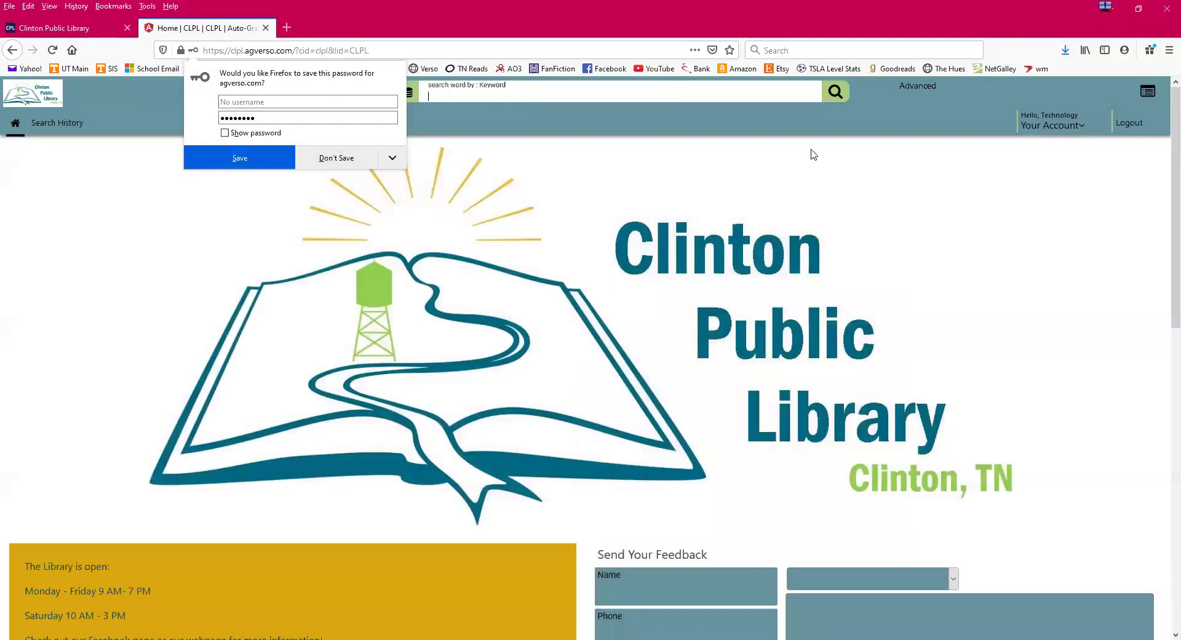
{"action": "left_click", "coordinate": [184, 236]}
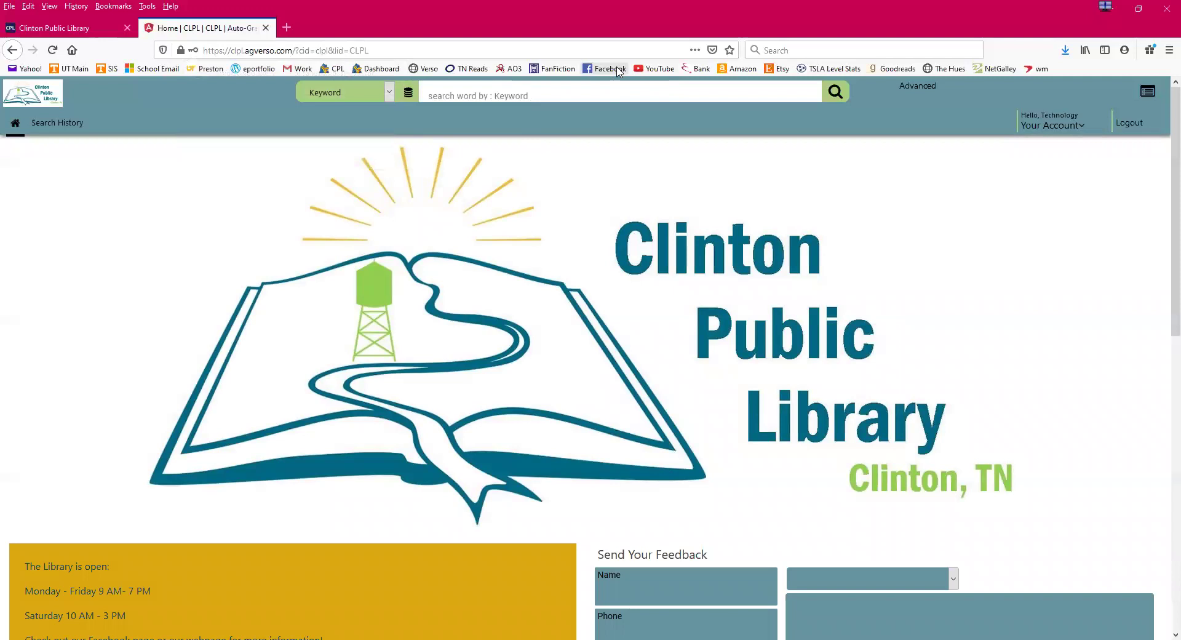
{"action": "left_click", "coordinate": [578, 95]}
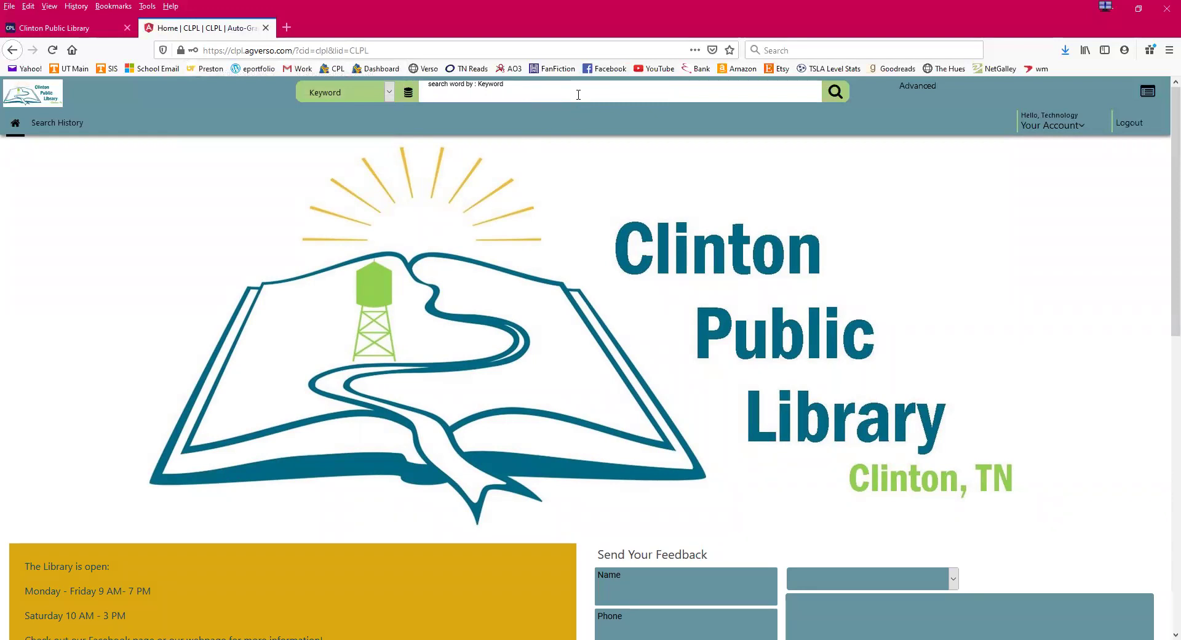
{"action": "type", "text": "Harry"}
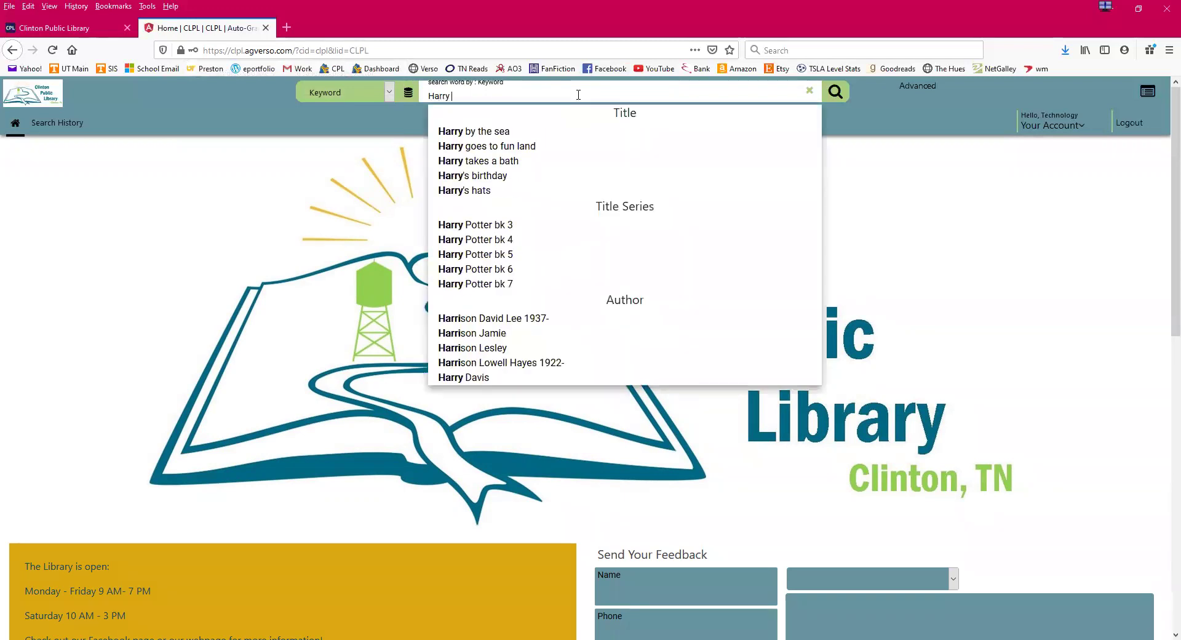
{"action": "type", "text": " Pott"}
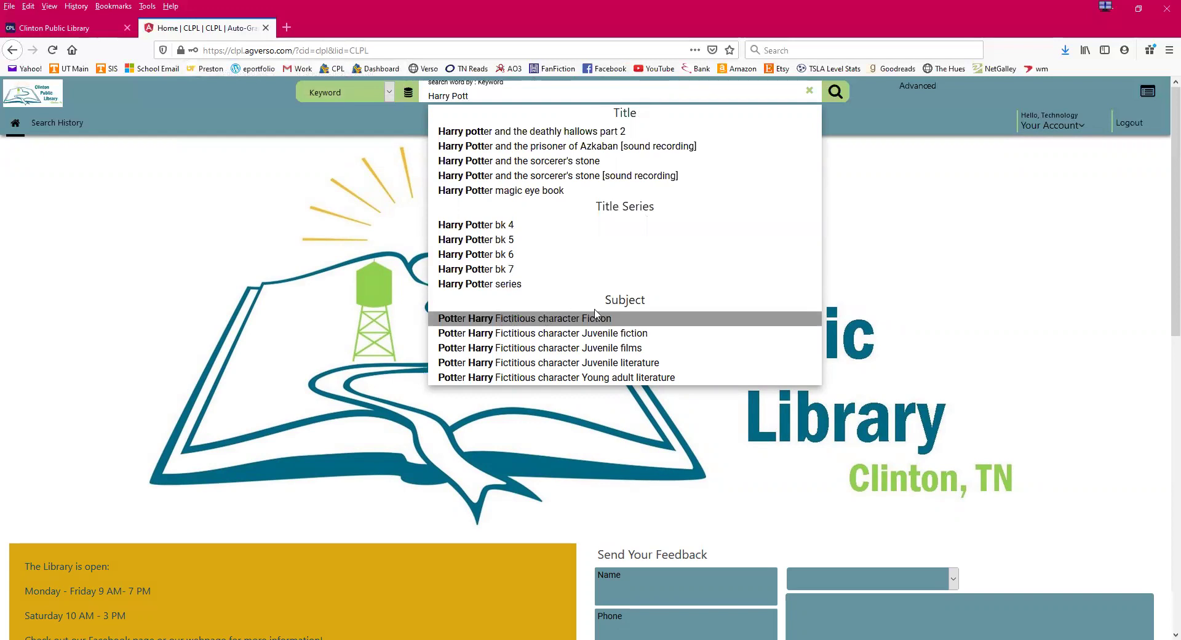
{"action": "left_click_drag", "start_coordinate": [477, 95], "coordinate": [429, 93]}
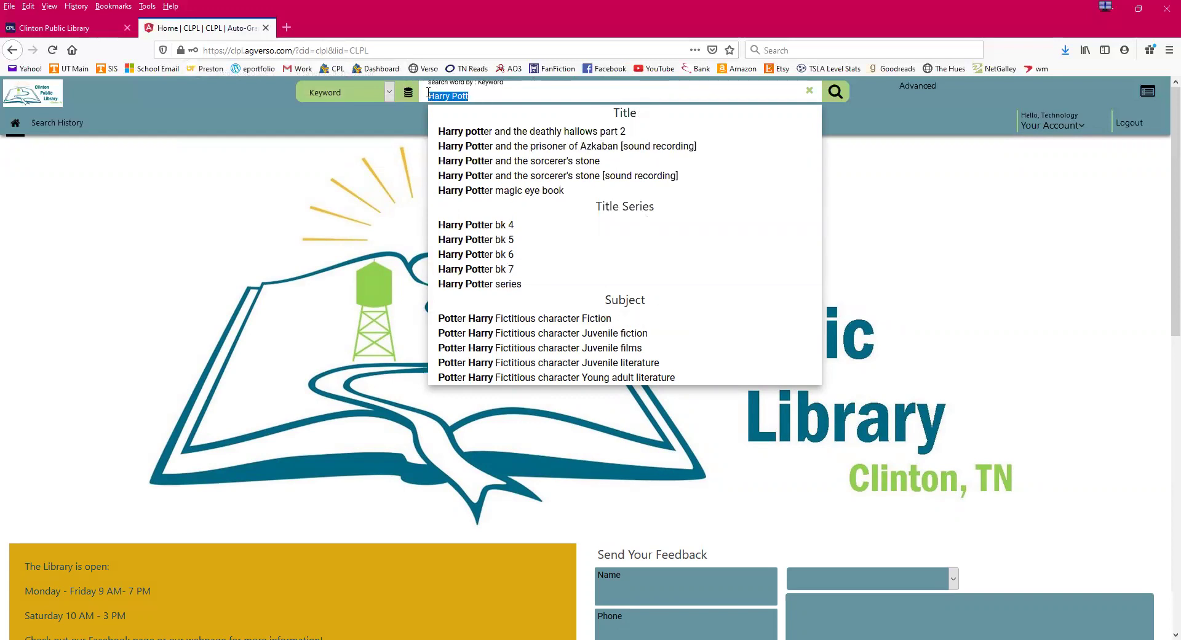
{"action": "key", "text": "BackSpace"}
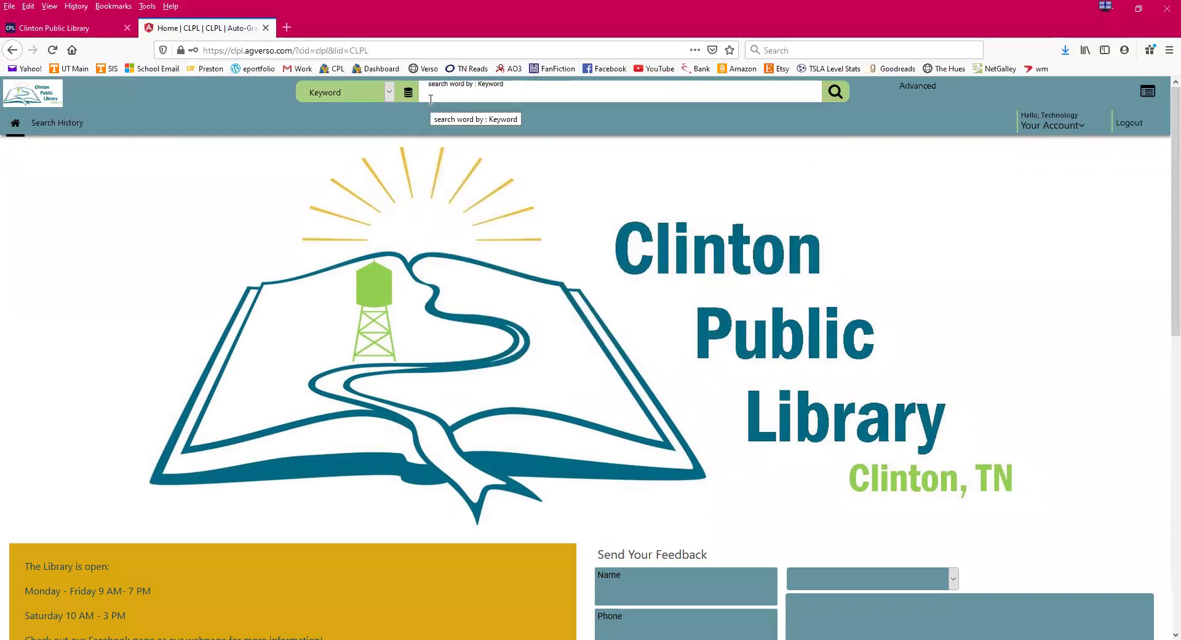
- Try 'bugs' as a keyword search term, then delete it
{"action": "type", "text": "bugs"}
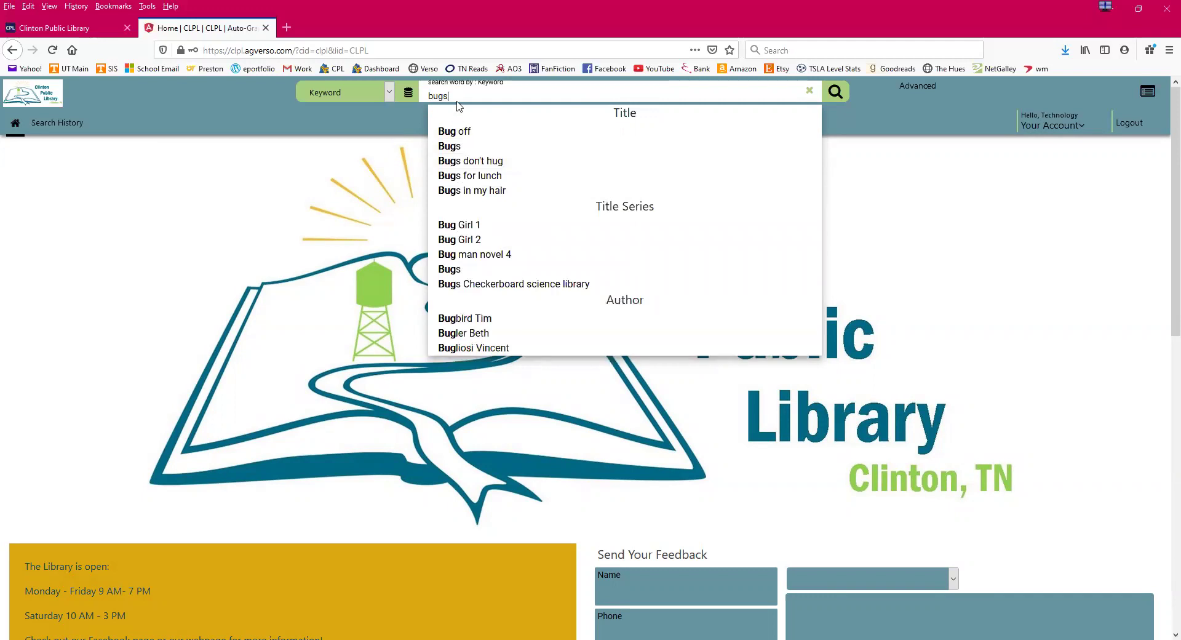
{"action": "left_click_drag", "start_coordinate": [446, 98], "coordinate": [423, 96]}
{"action": "key", "text": "BackSpace"}
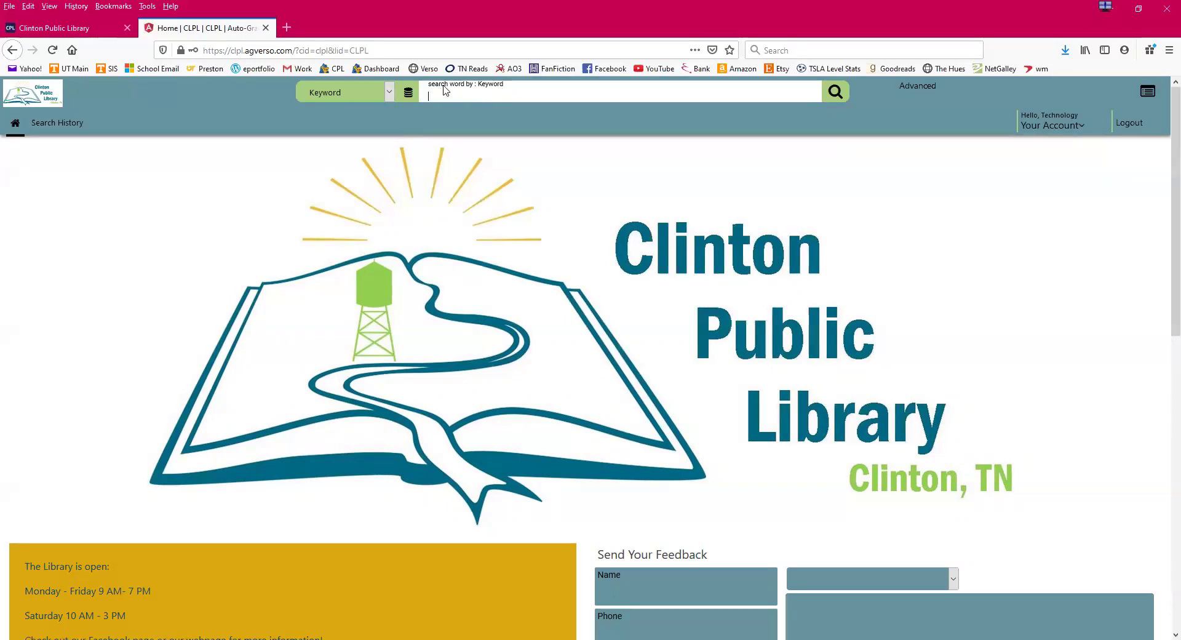
{"action": "left_click", "coordinate": [389, 92]}
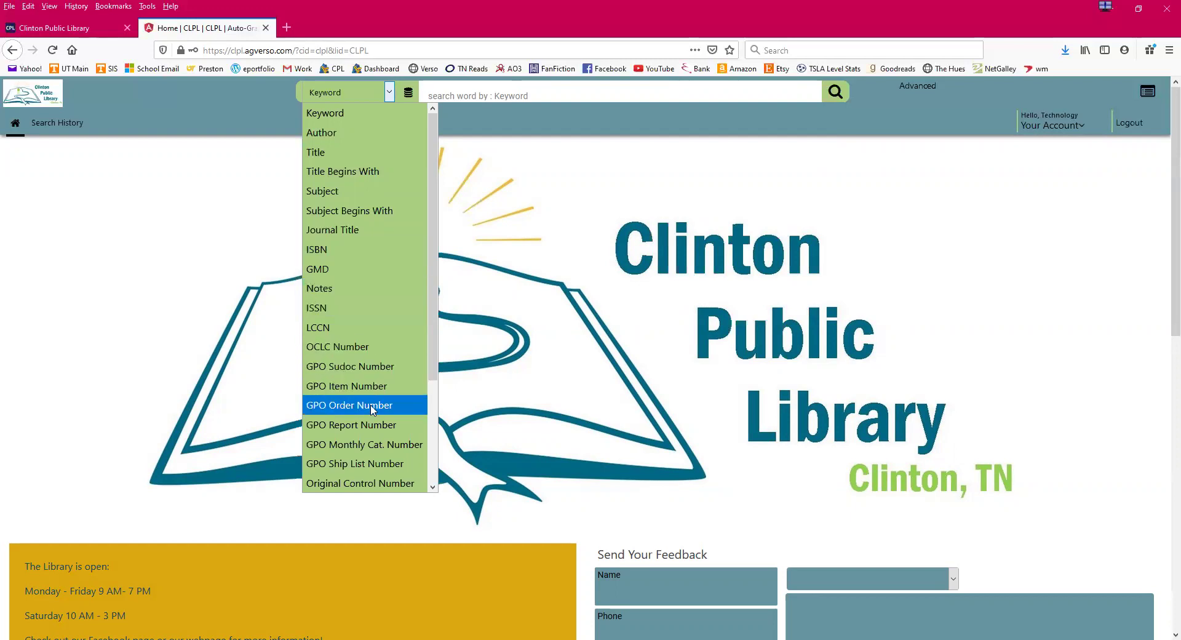
- Keep Keyword as the search type and place the cursor in the empty search box
{"action": "scroll", "coordinate": [370, 407], "scroll_direction": "down", "scroll_amount": 1}
{"action": "scroll", "coordinate": [372, 409], "scroll_direction": "down", "scroll_amount": 1}
{"action": "scroll", "coordinate": [373, 409], "scroll_direction": "up", "scroll_amount": 2}
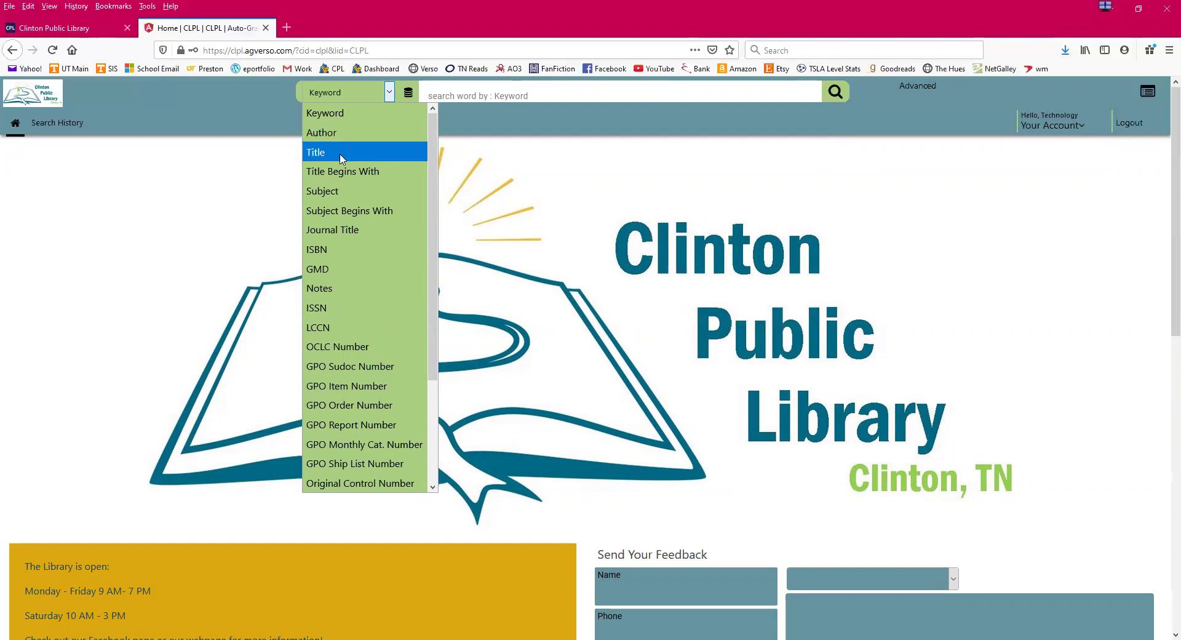
{"action": "left_click", "coordinate": [344, 116]}
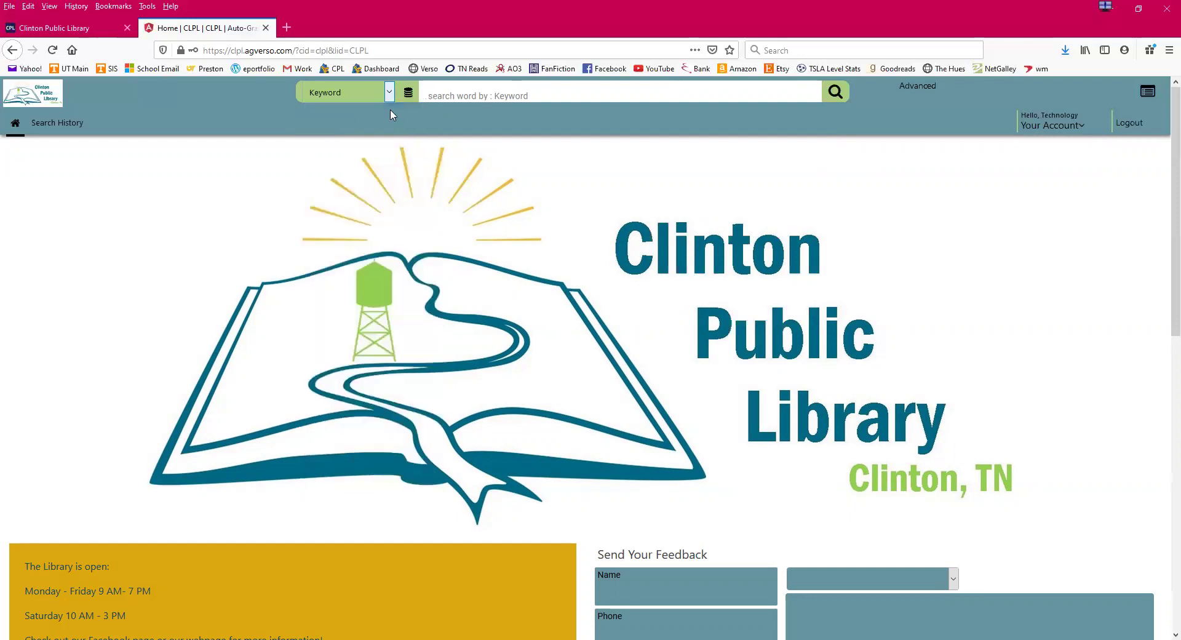
{"action": "left_click", "coordinate": [483, 96]}
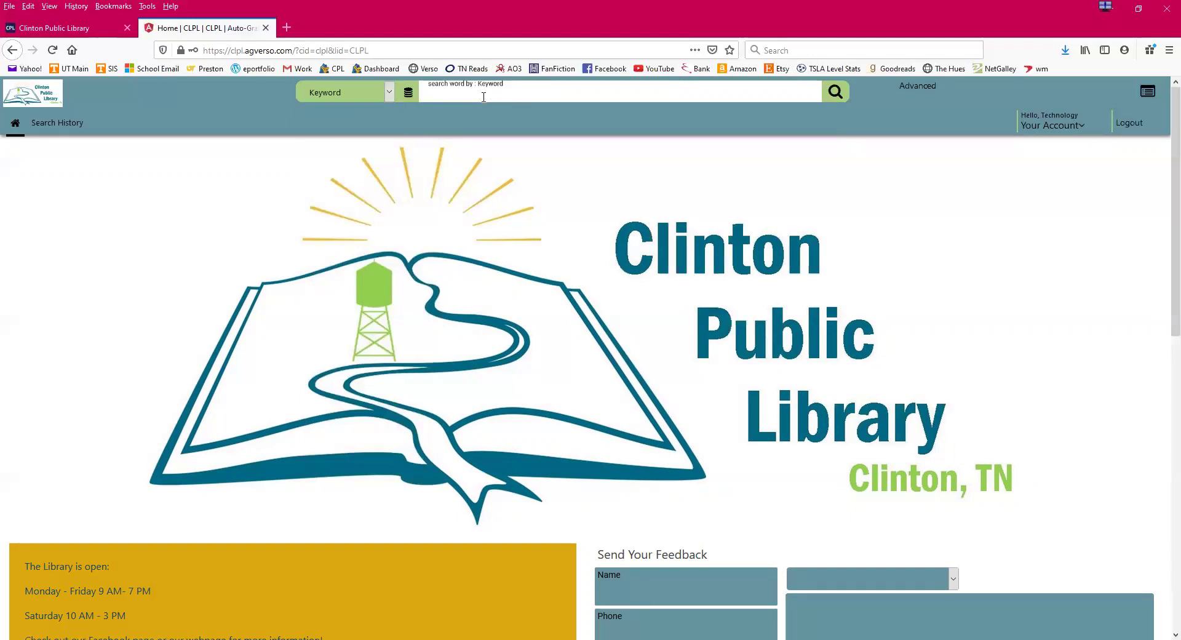
- Run a keyword search for 'Harry Potter', returning 48 results
{"action": "type", "text": "Harr"}
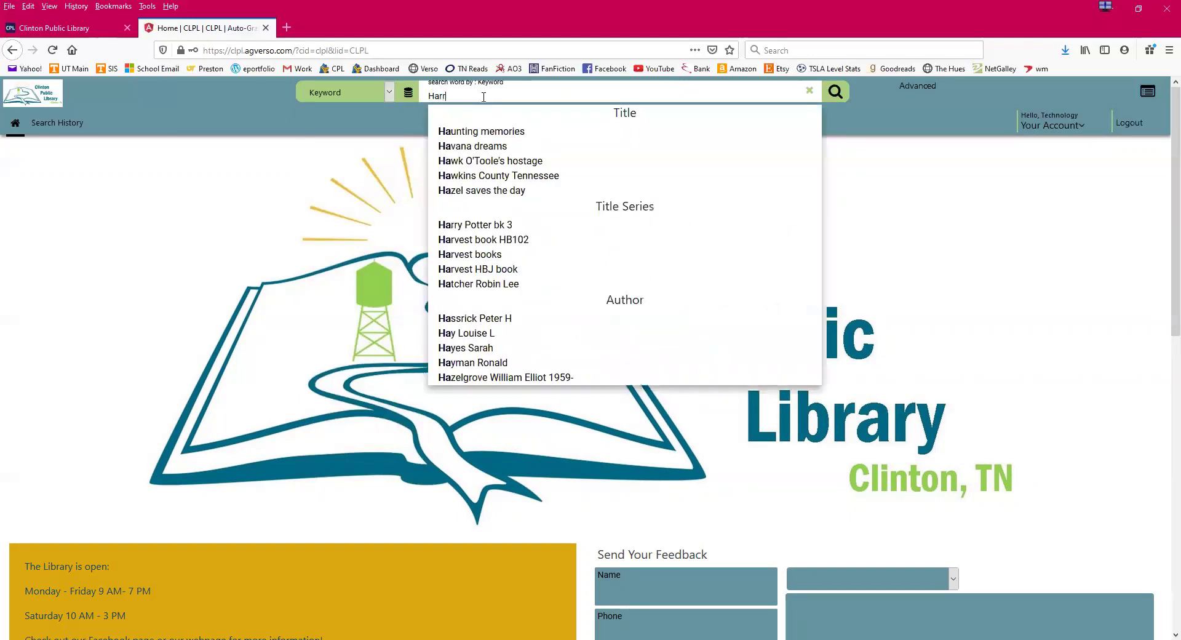
{"action": "type", "text": "y Potter"}
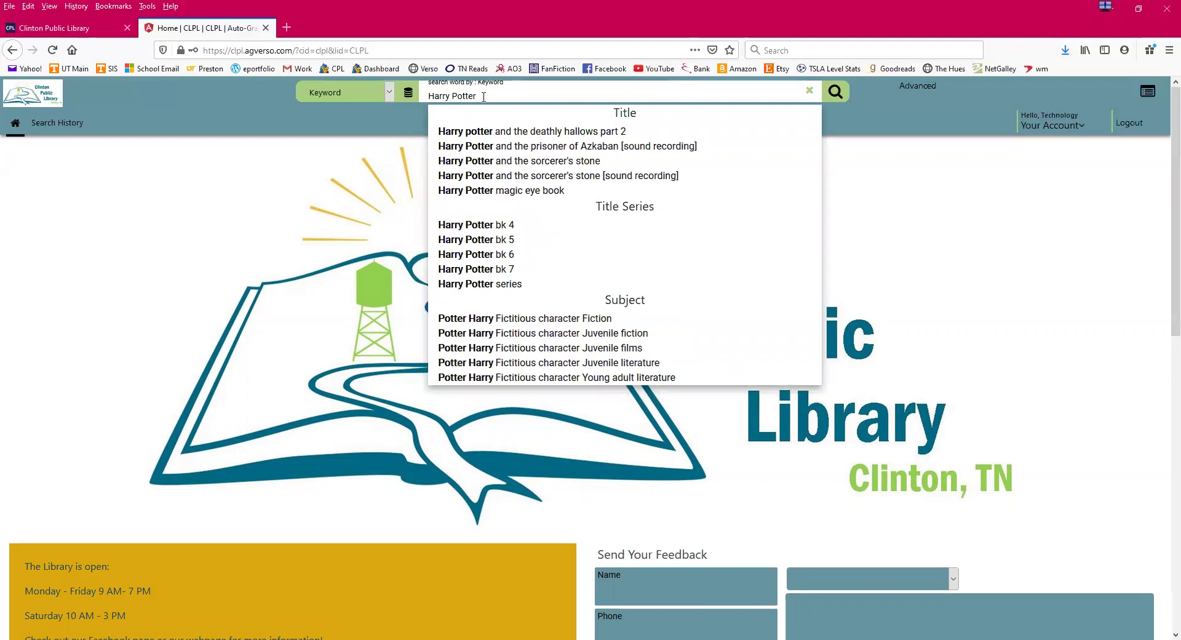
{"action": "key", "text": "Return"}
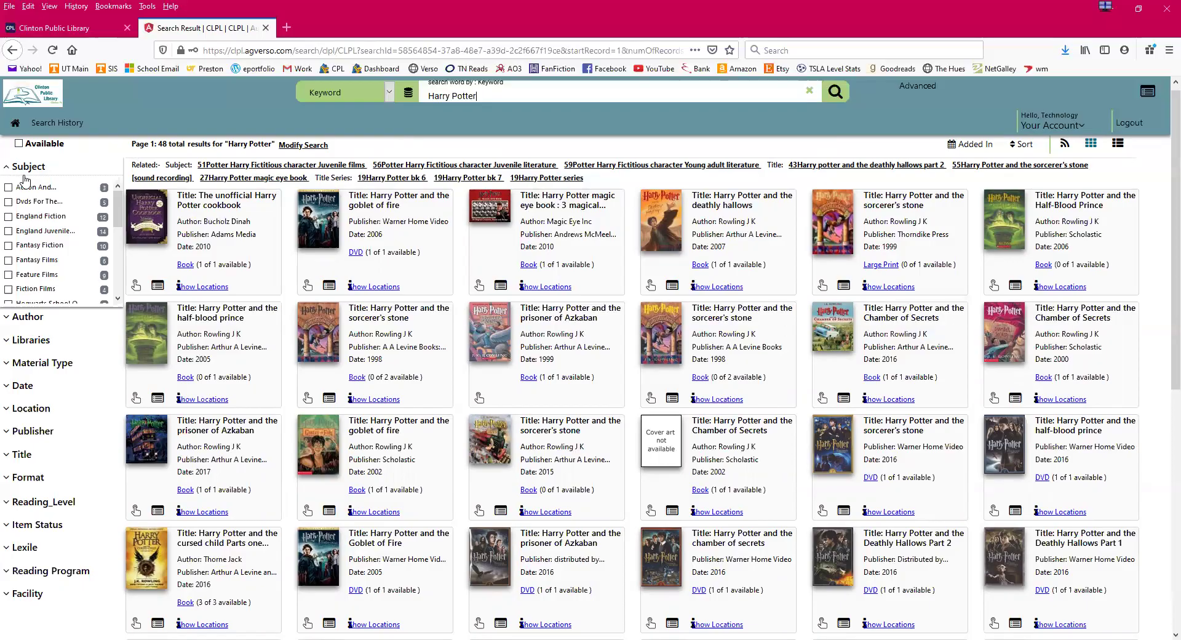
- Filter the Harry Potter results to available items only and scroll through them
{"action": "scroll", "coordinate": [58, 216], "scroll_direction": "up", "scroll_amount": 1}
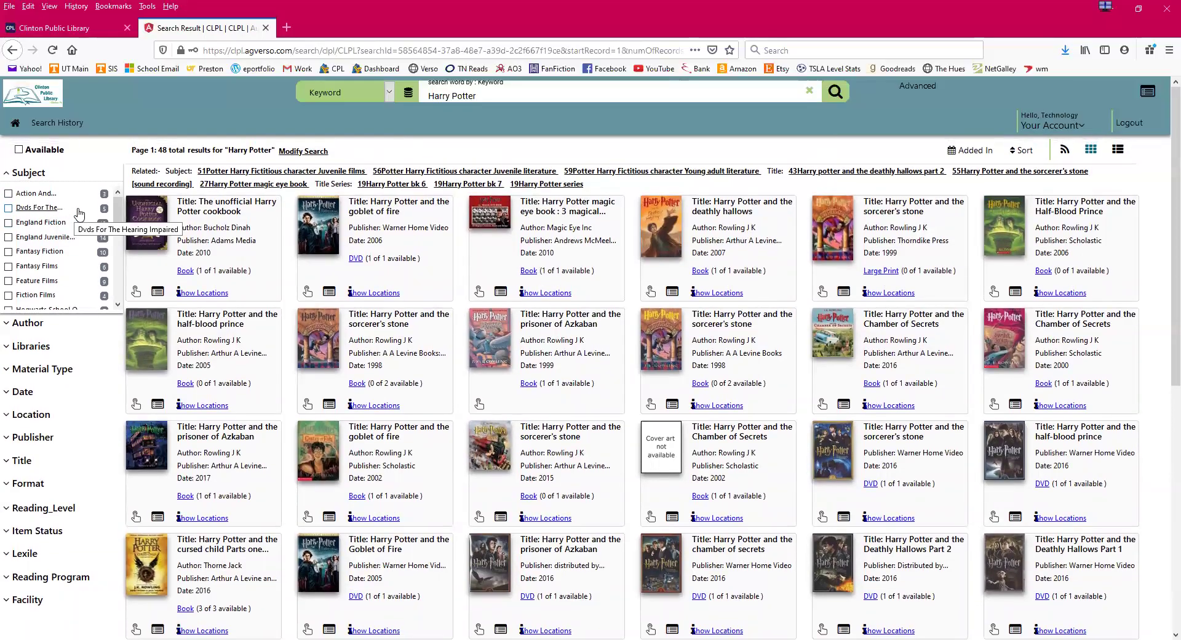
{"action": "left_click", "coordinate": [19, 150]}
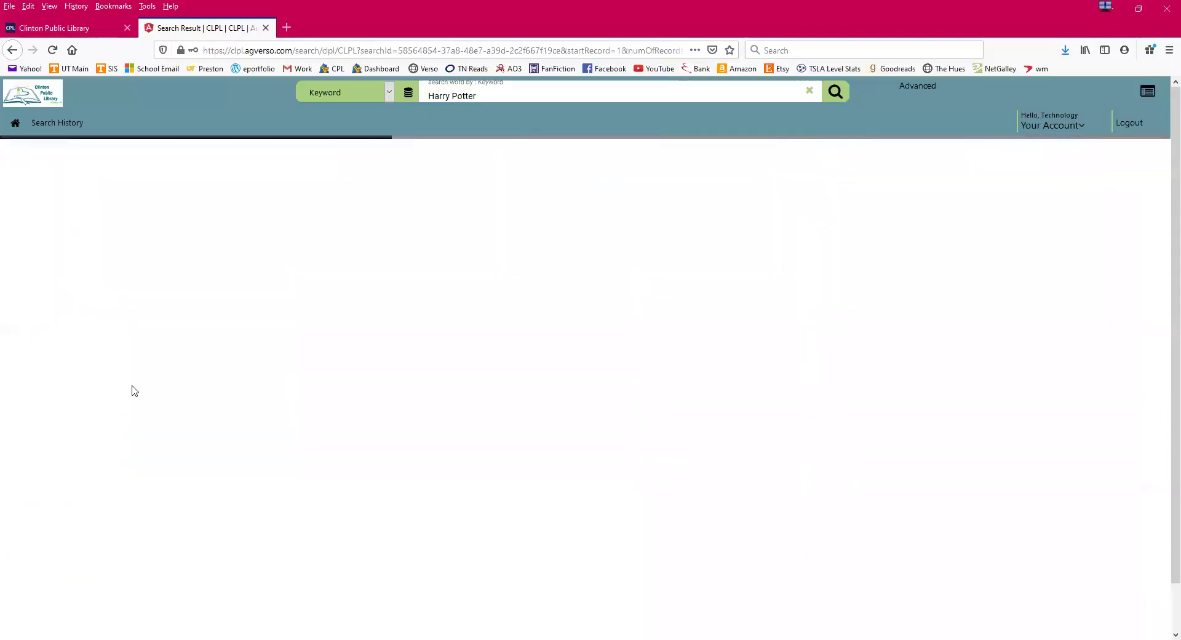
{"action": "scroll", "coordinate": [133, 391], "scroll_direction": "down", "scroll_amount": 1}
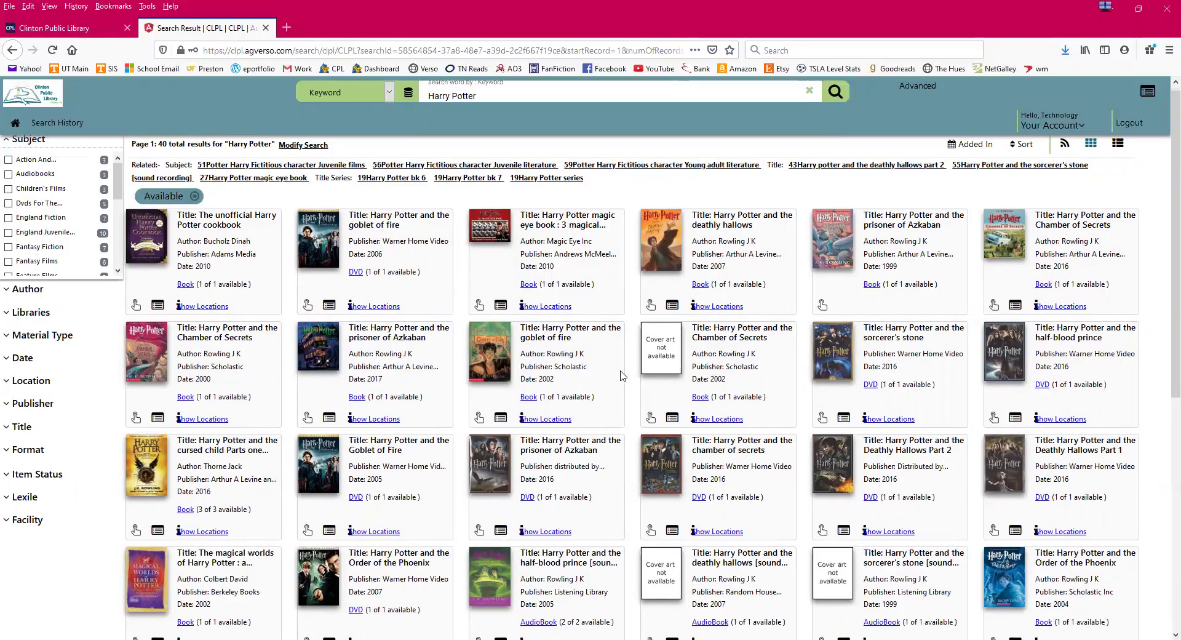
{"action": "scroll", "coordinate": [498, 392], "scroll_direction": "down", "scroll_amount": 7}
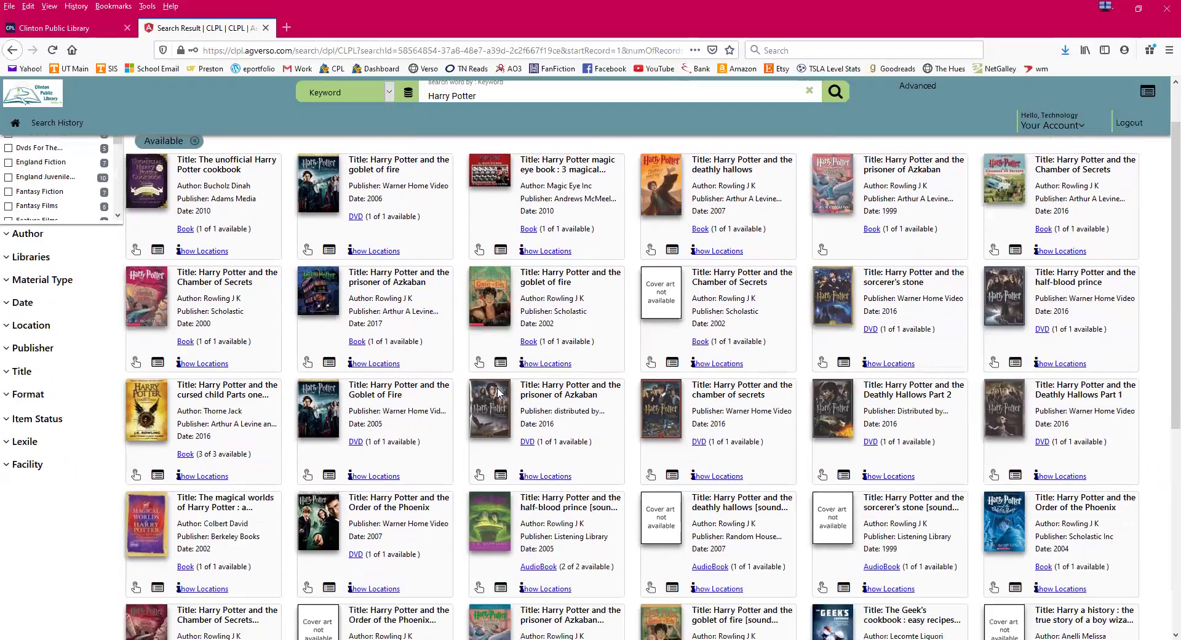
{"action": "scroll", "coordinate": [499, 393], "scroll_direction": "up", "scroll_amount": 5}
{"action": "scroll", "coordinate": [498, 392], "scroll_direction": "up", "scroll_amount": 2}
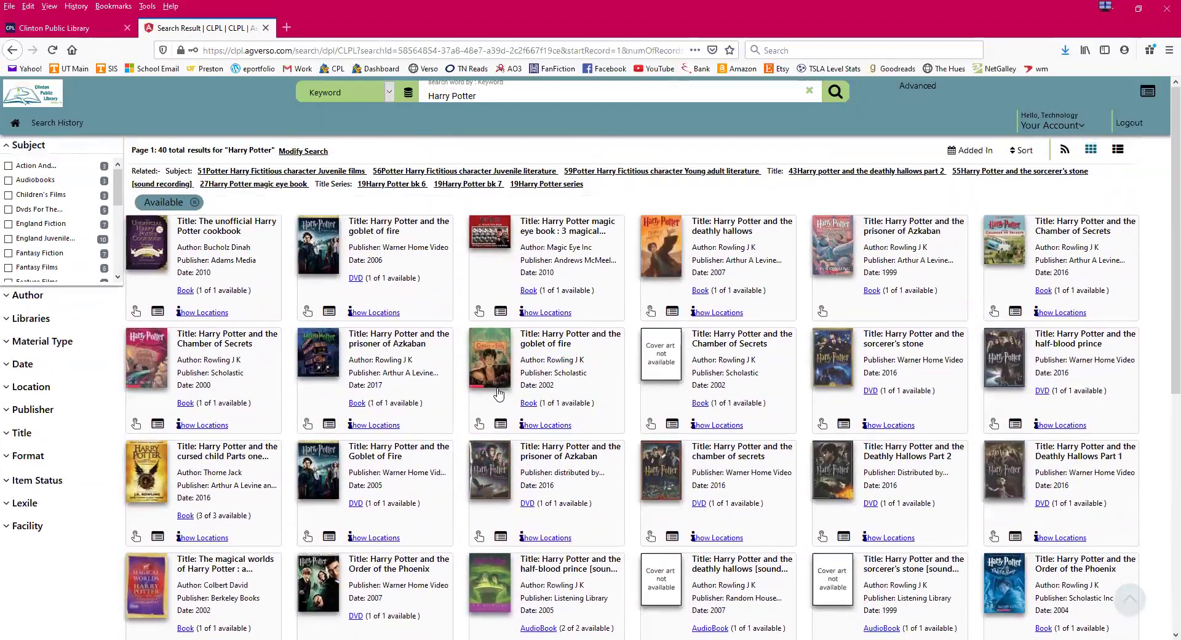
- Remove the Available chip to restore all 48 results and collapse the Subject facet
{"action": "scroll", "coordinate": [46, 142], "scroll_direction": "down", "scroll_amount": 1}
{"action": "scroll", "coordinate": [50, 142], "scroll_direction": "up", "scroll_amount": 1}
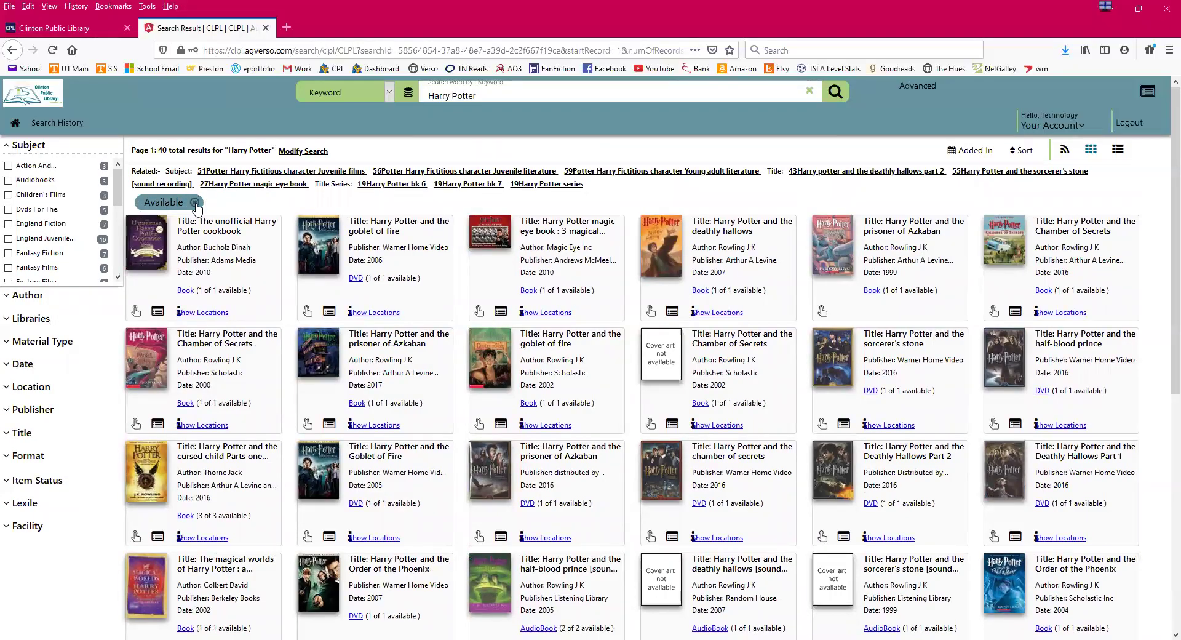
{"action": "left_click", "coordinate": [195, 204]}
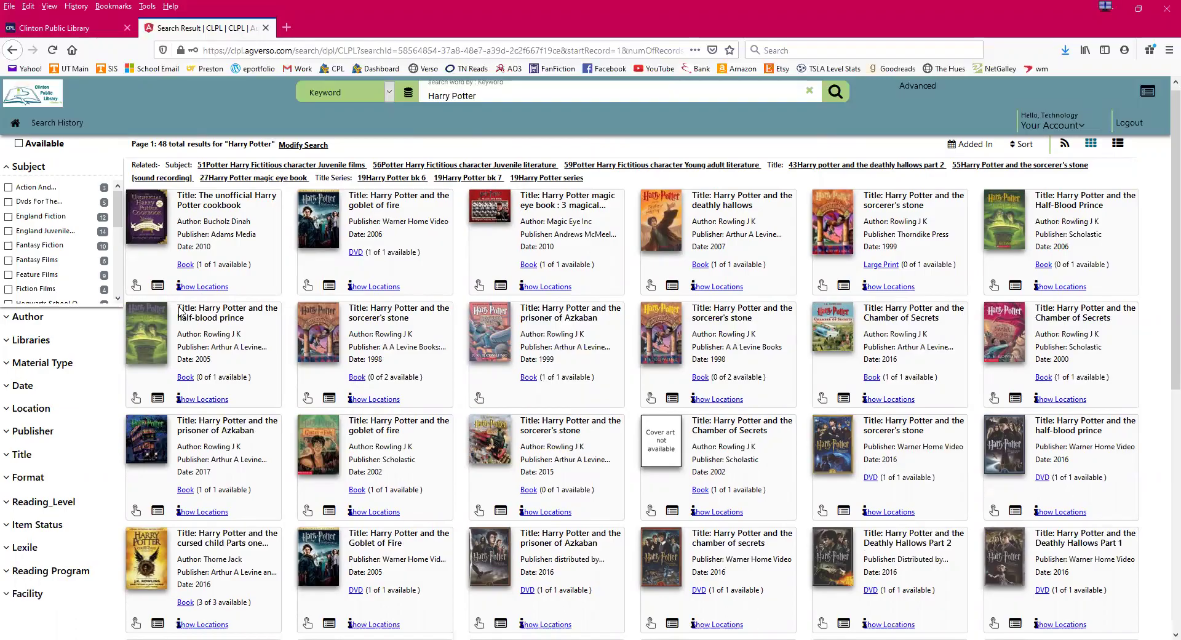
{"action": "left_click", "coordinate": [27, 167]}
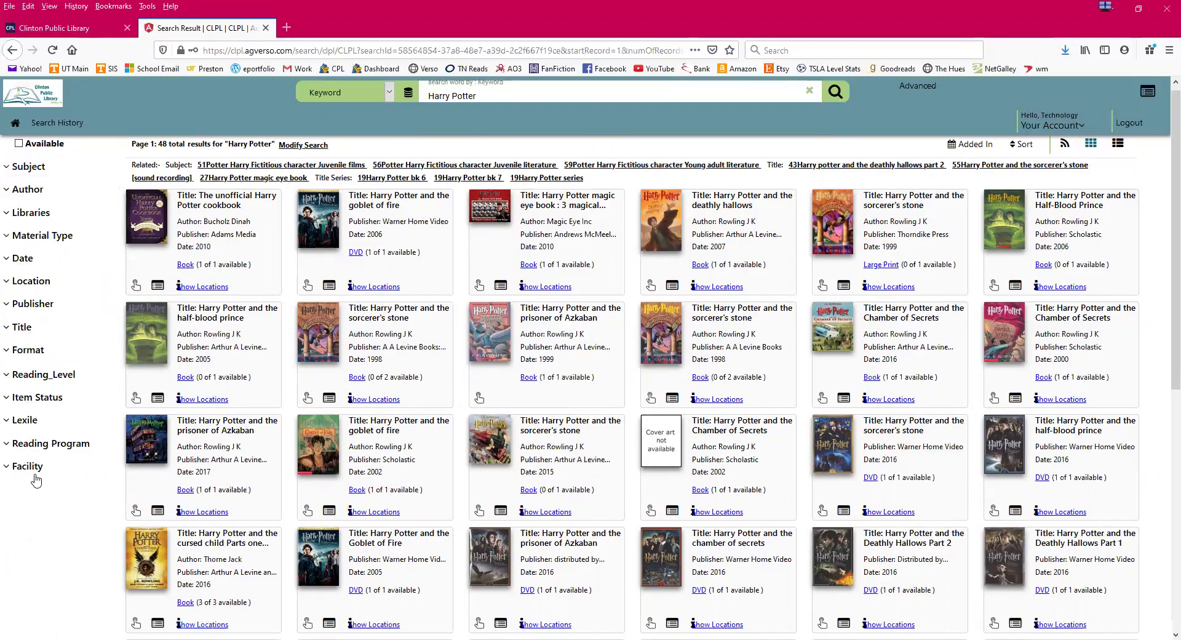
{"action": "left_click", "coordinate": [14, 172]}
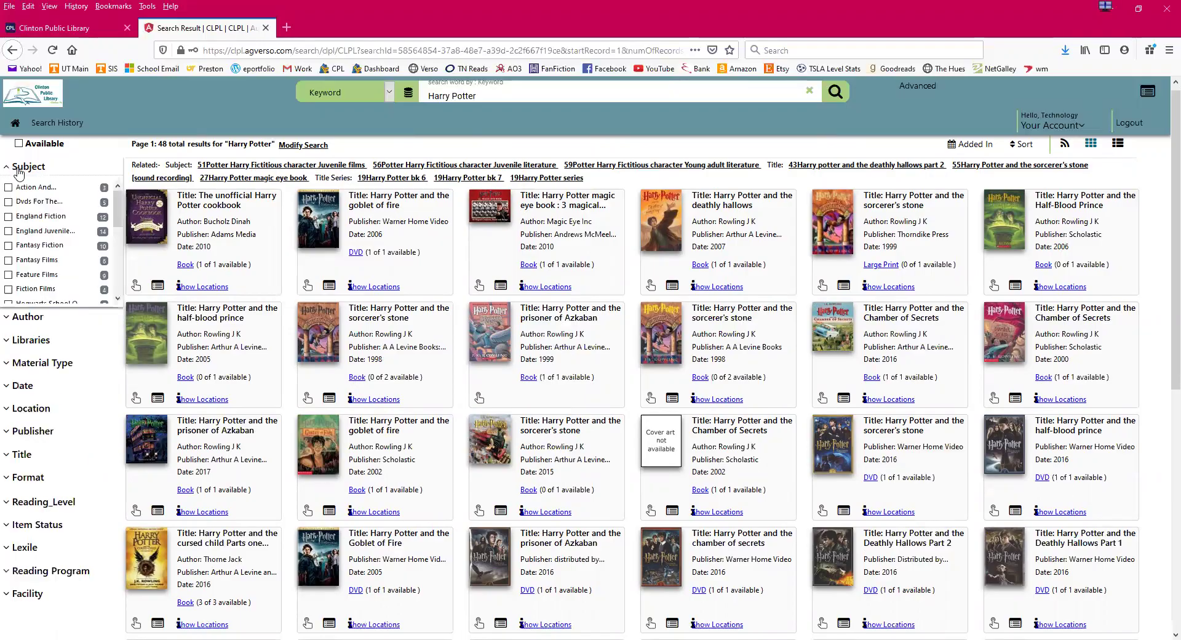
{"action": "left_click", "coordinate": [16, 170]}
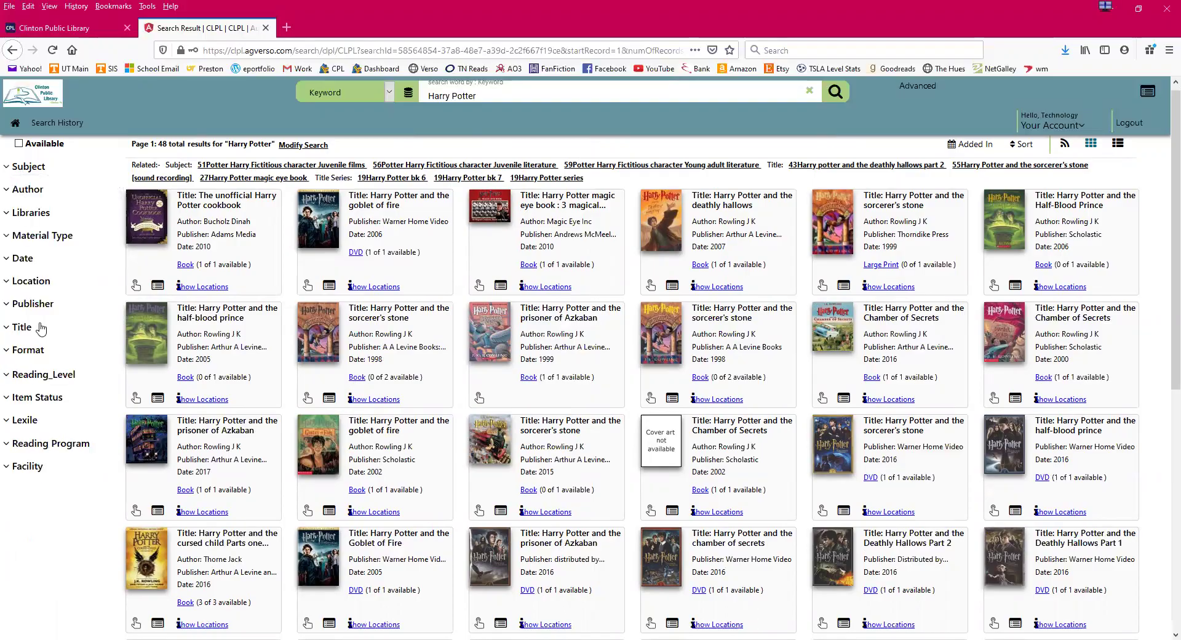
{"action": "left_click", "coordinate": [27, 282]}
{"action": "scroll", "coordinate": [44, 381], "scroll_direction": "down", "scroll_amount": 2}
{"action": "scroll", "coordinate": [42, 413], "scroll_direction": "up", "scroll_amount": 2}
{"action": "scroll", "coordinate": [38, 406], "scroll_direction": "up", "scroll_amount": 1}
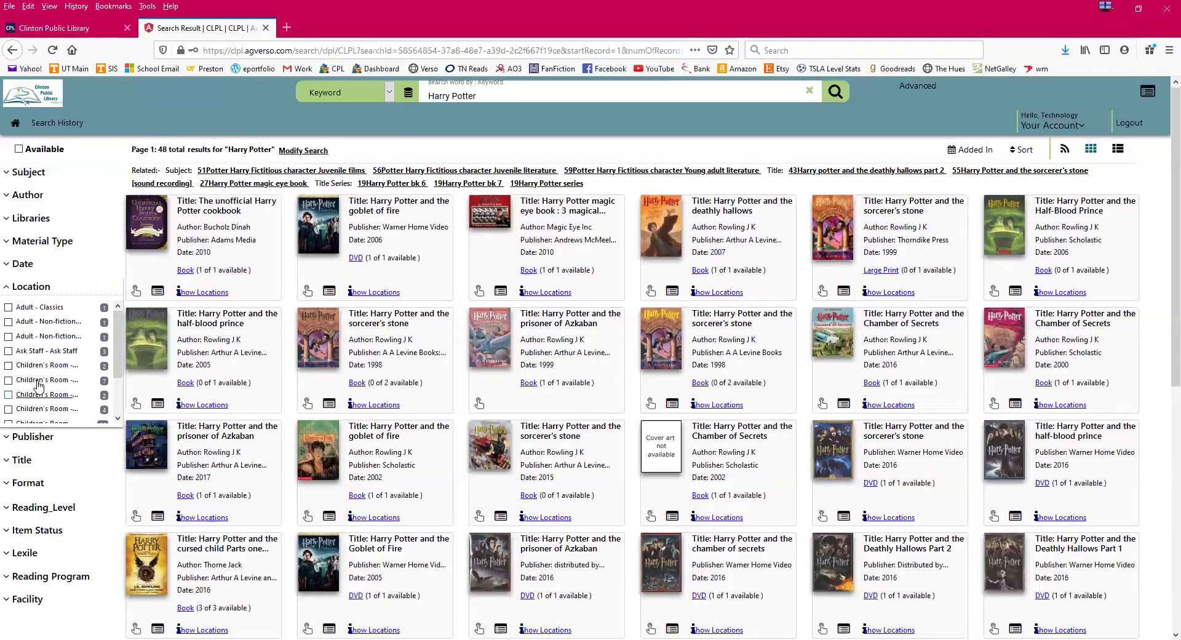
{"action": "left_click", "coordinate": [32, 287]}
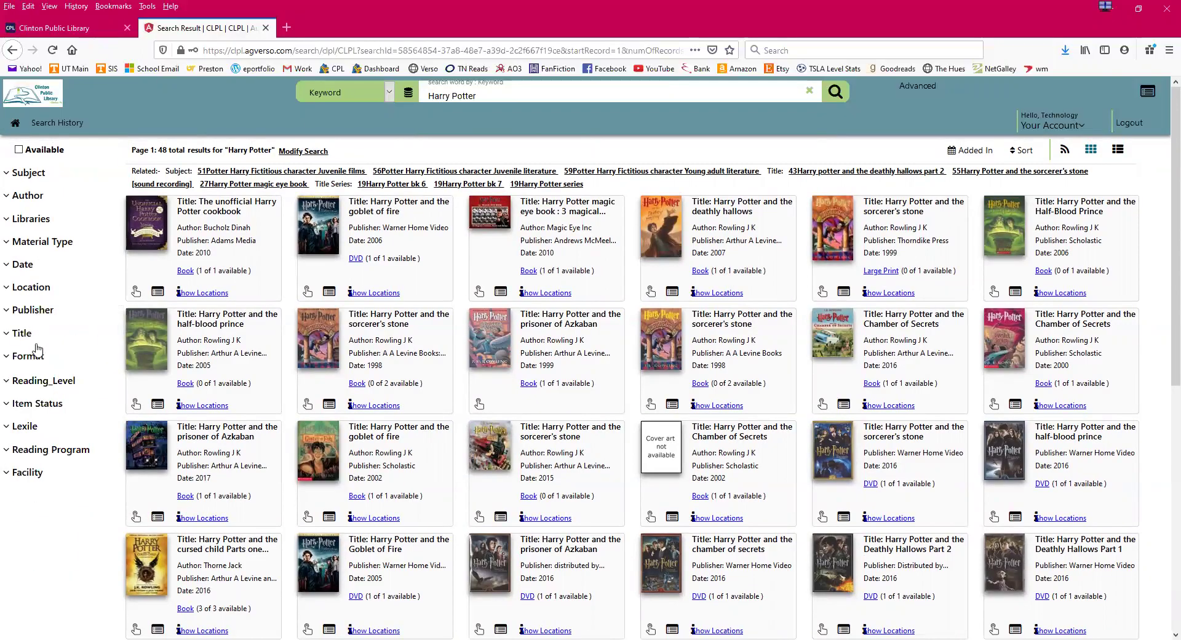
{"action": "left_click", "coordinate": [30, 387]}
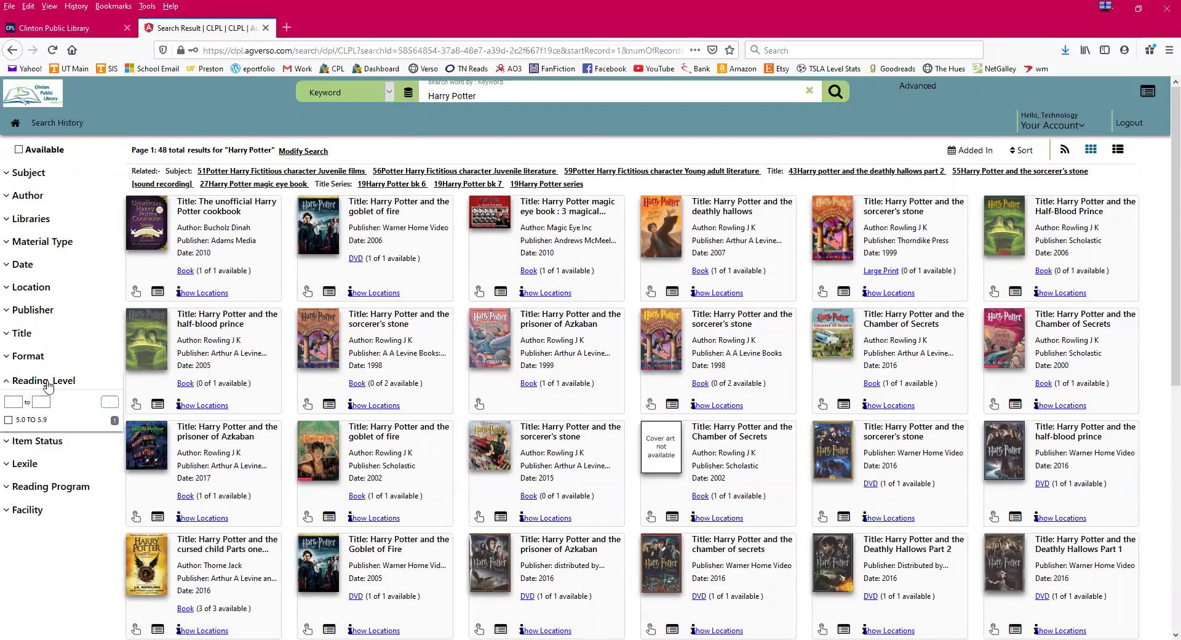
{"action": "left_click", "coordinate": [48, 383]}
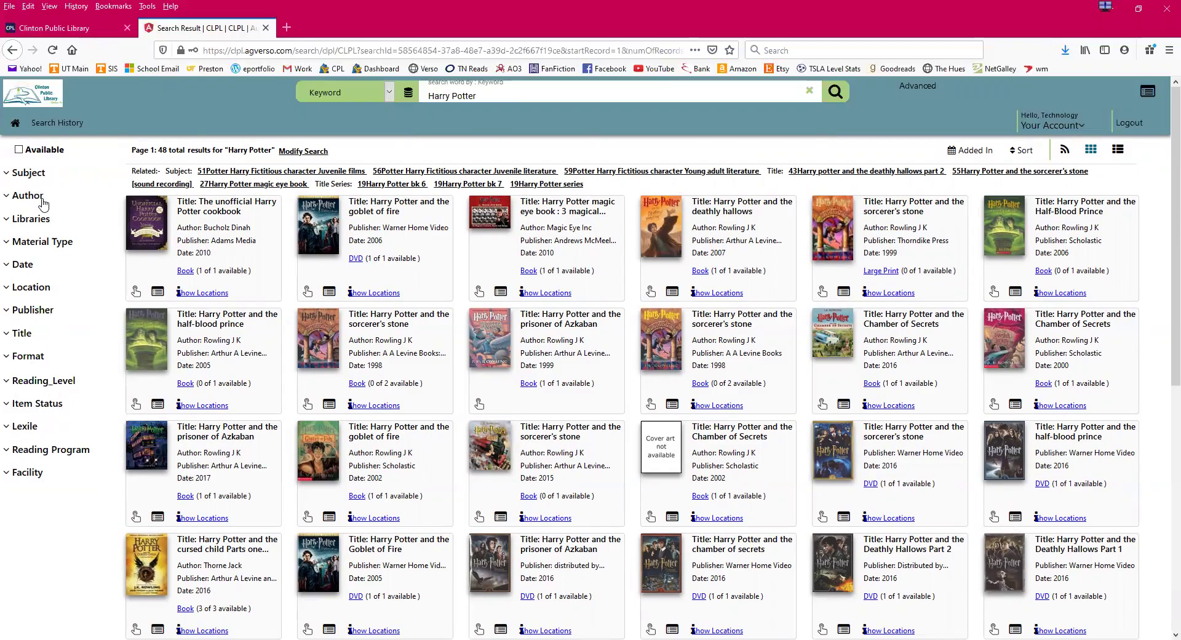
{"action": "left_click", "coordinate": [53, 246]}
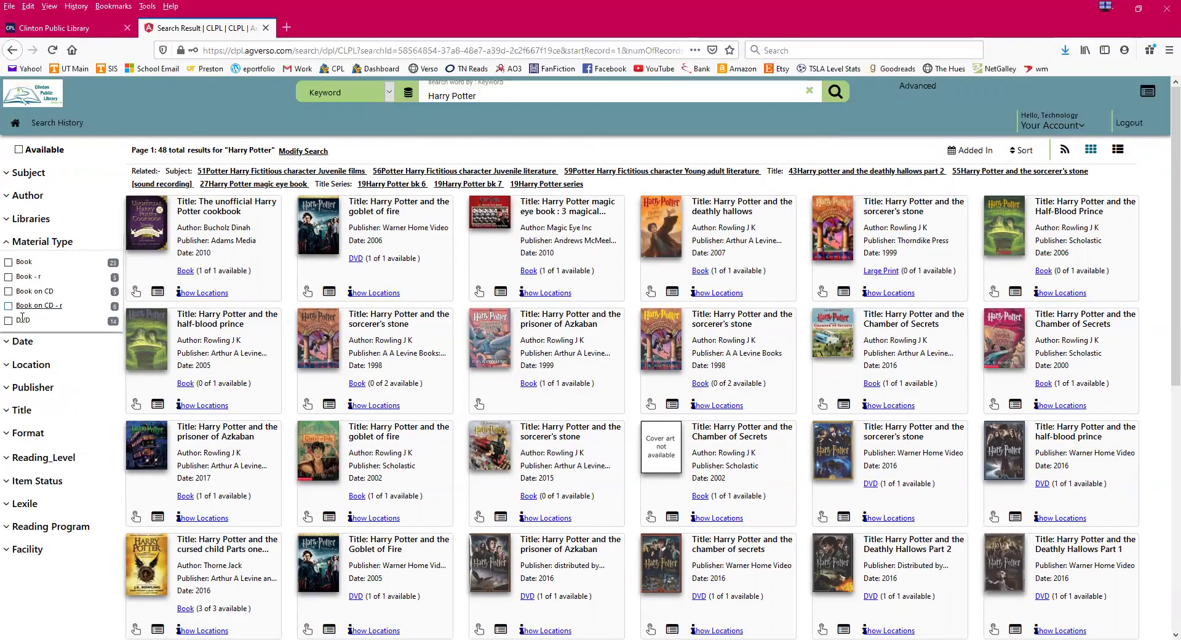
{"action": "left_click", "coordinate": [53, 247]}
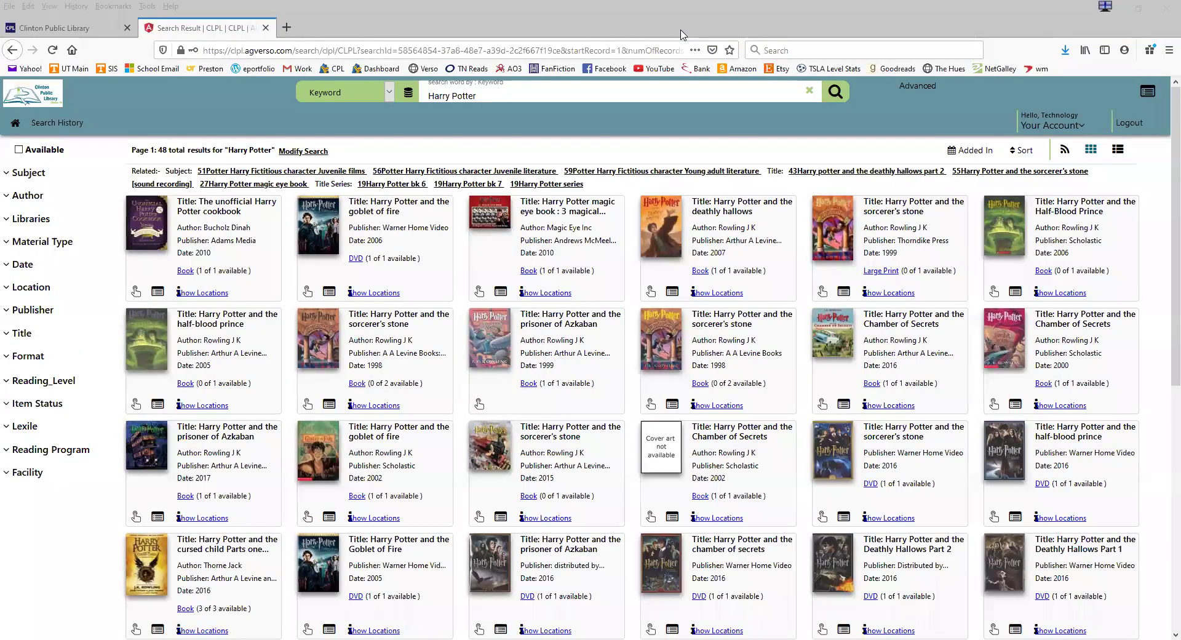
{"action": "mouse_move", "coordinate": [636, 419]}
{"action": "left_mouse_down"}
{"action": "mouse_move", "coordinate": [694, 438]}
{"action": "mouse_move", "coordinate": [643, 470]}
{"action": "mouse_move", "coordinate": [633, 458]}
{"action": "mouse_move", "coordinate": [645, 411]}
{"action": "left_mouse_up"}
- Check shelf locations for the cookbook and 1998 Sorcerer's Stone, then open the cookbook's record
{"action": "left_click", "coordinate": [204, 294]}
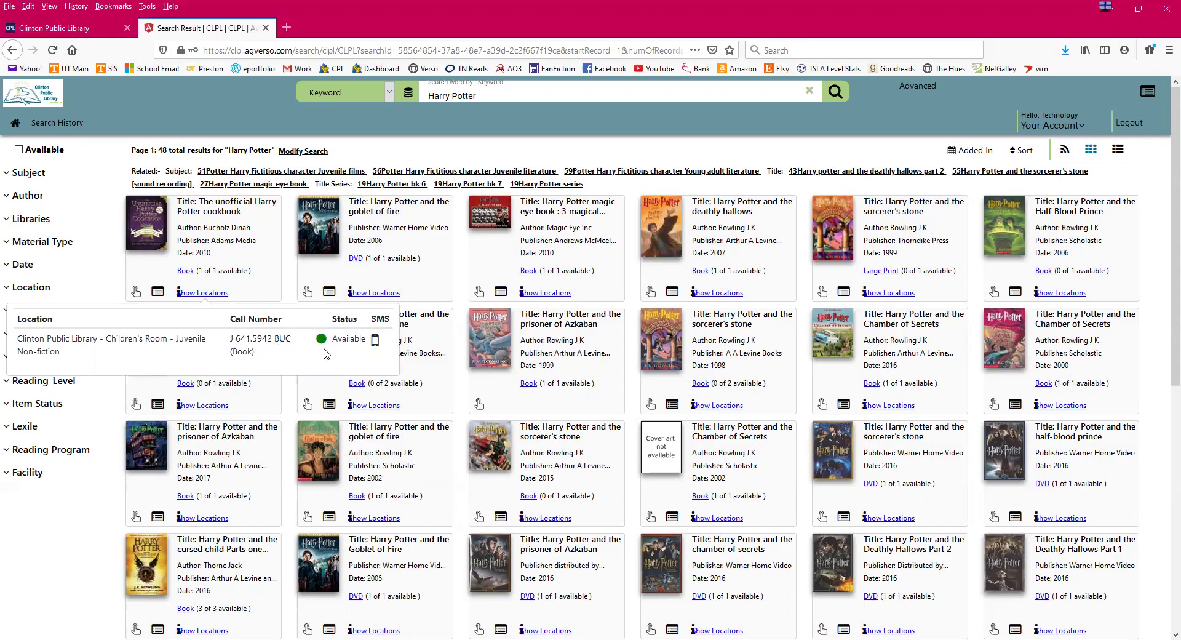
{"action": "left_click", "coordinate": [438, 280]}
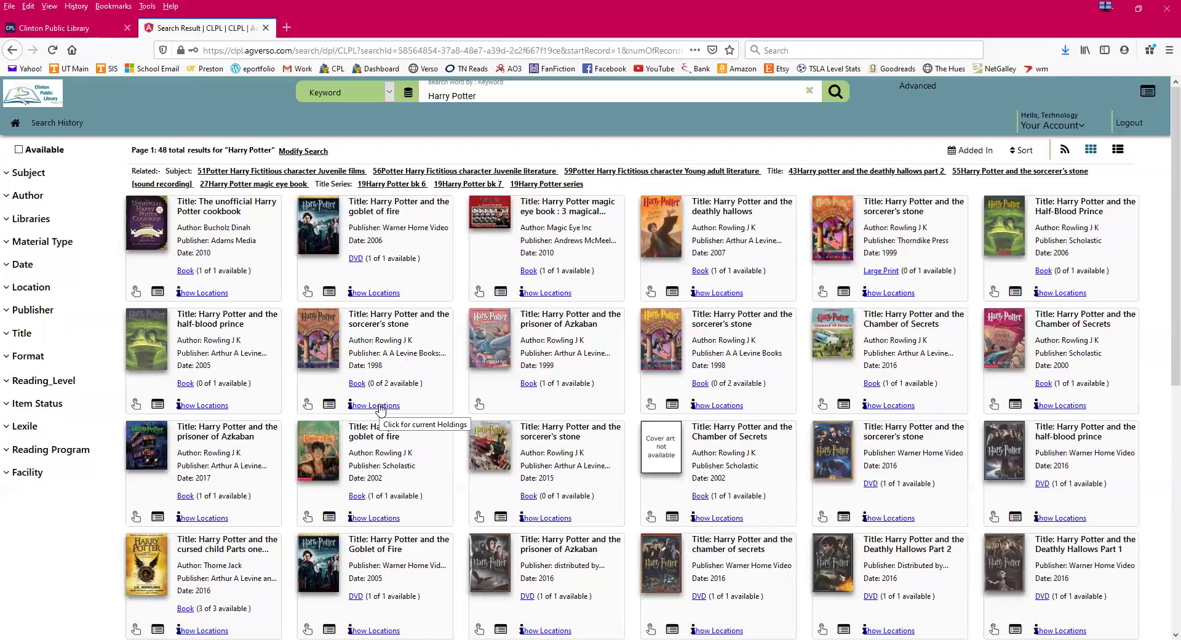
{"action": "left_click", "coordinate": [380, 405]}
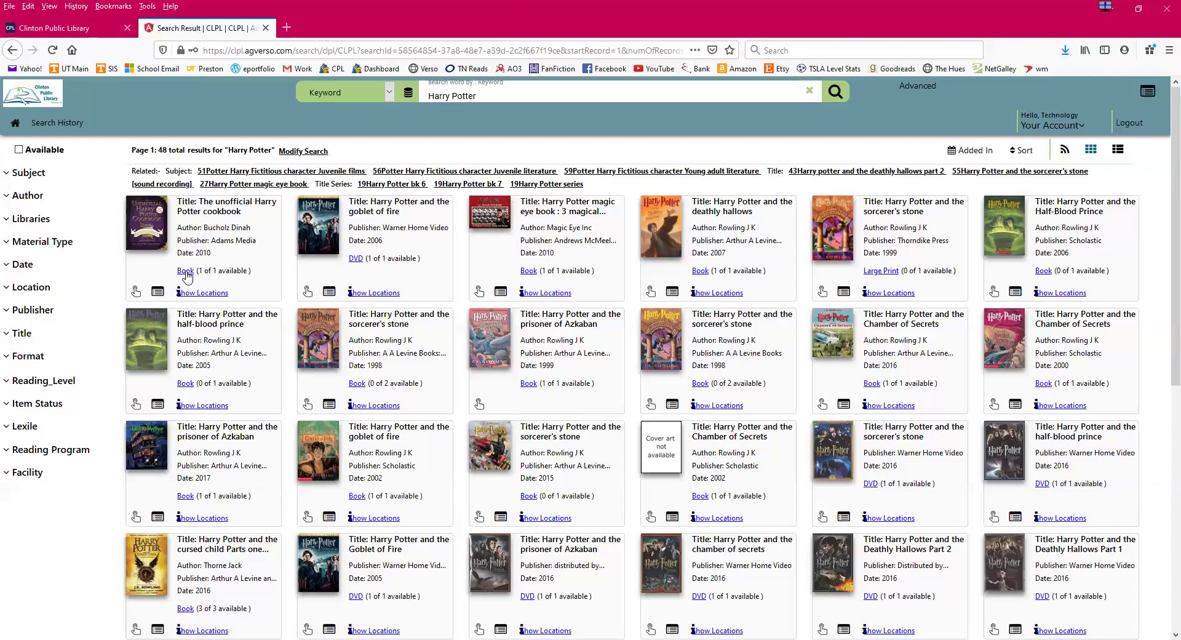
{"action": "left_click", "coordinate": [185, 271]}
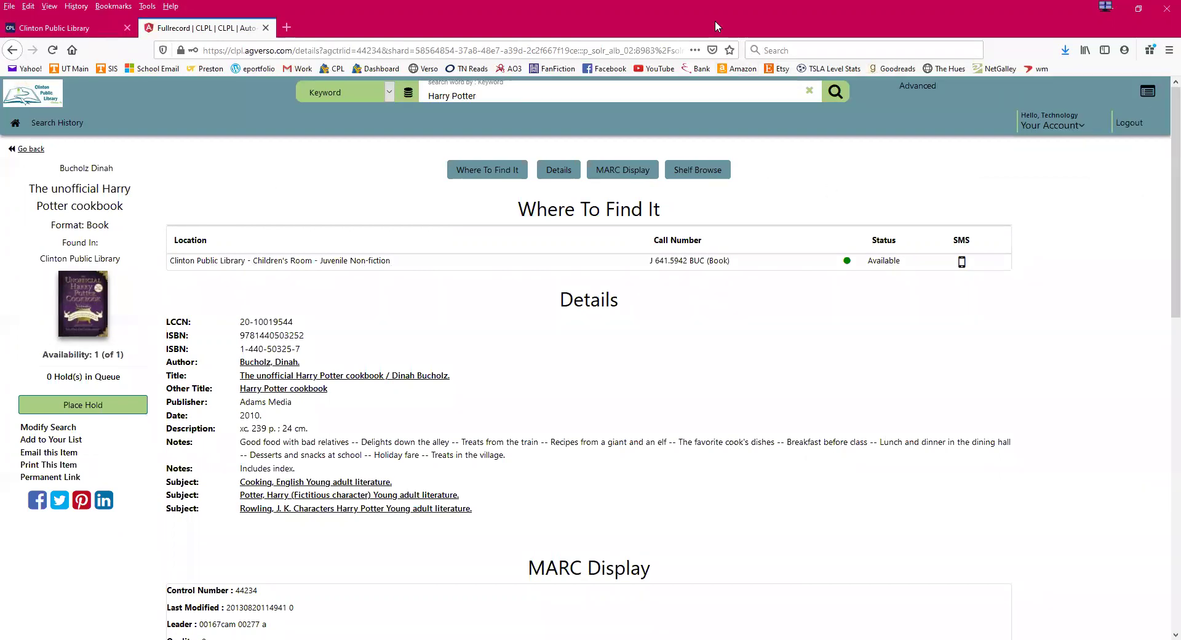
- Review the cookbook record's Where To Find It section showing one Children's Room copy
{"action": "mouse_move", "coordinate": [306, 282]}
{"action": "left_mouse_down"}
{"action": "mouse_move", "coordinate": [1039, 275]}
{"action": "mouse_move", "coordinate": [1037, 202]}
{"action": "mouse_move", "coordinate": [295, 221]}
{"action": "mouse_move", "coordinate": [159, 208]}
{"action": "left_mouse_up"}
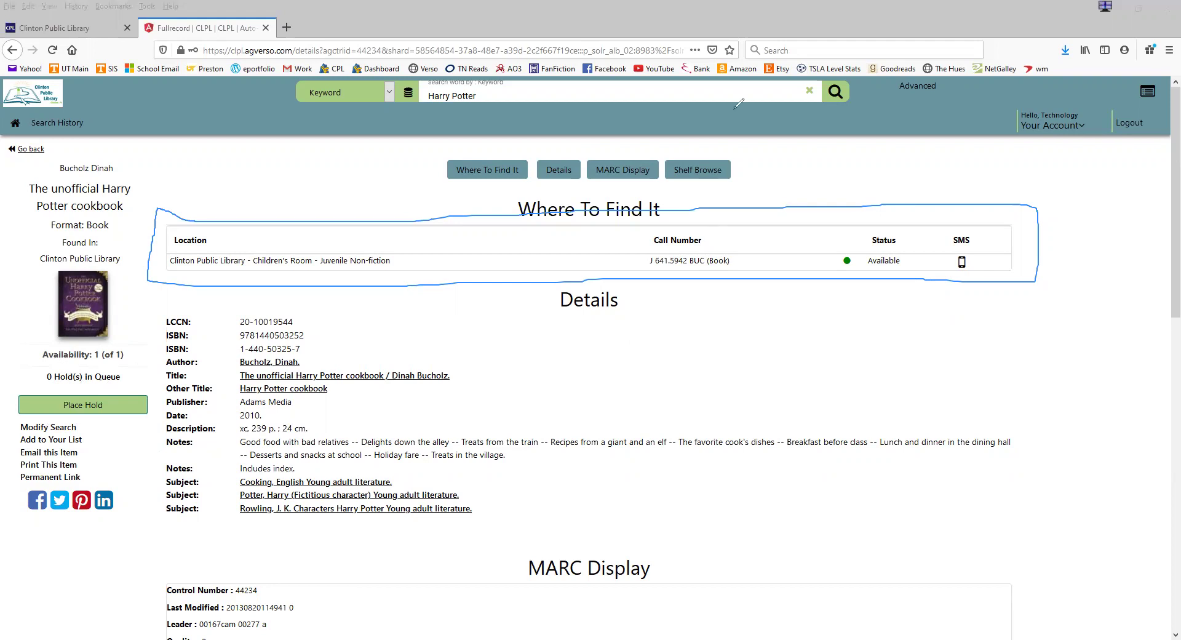
{"action": "key", "text": "Escape"}
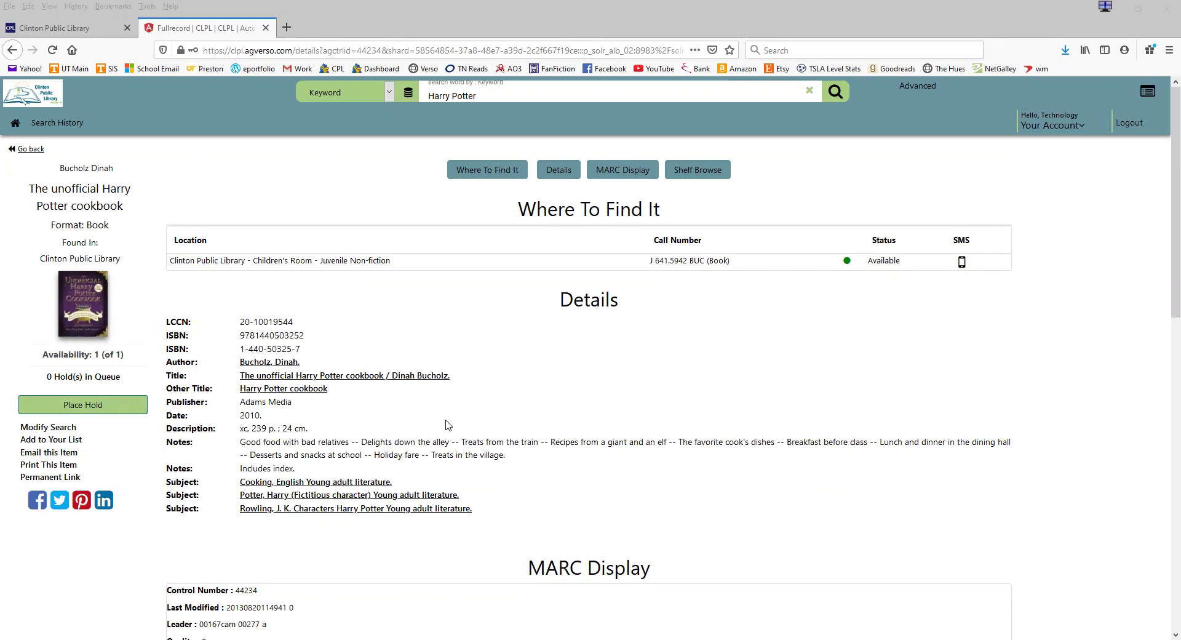
- Browse the cookbook's MARC Display and Shelf Browse sections, then return to the 48 results
{"action": "scroll", "coordinate": [447, 424], "scroll_direction": "down", "scroll_amount": 3}
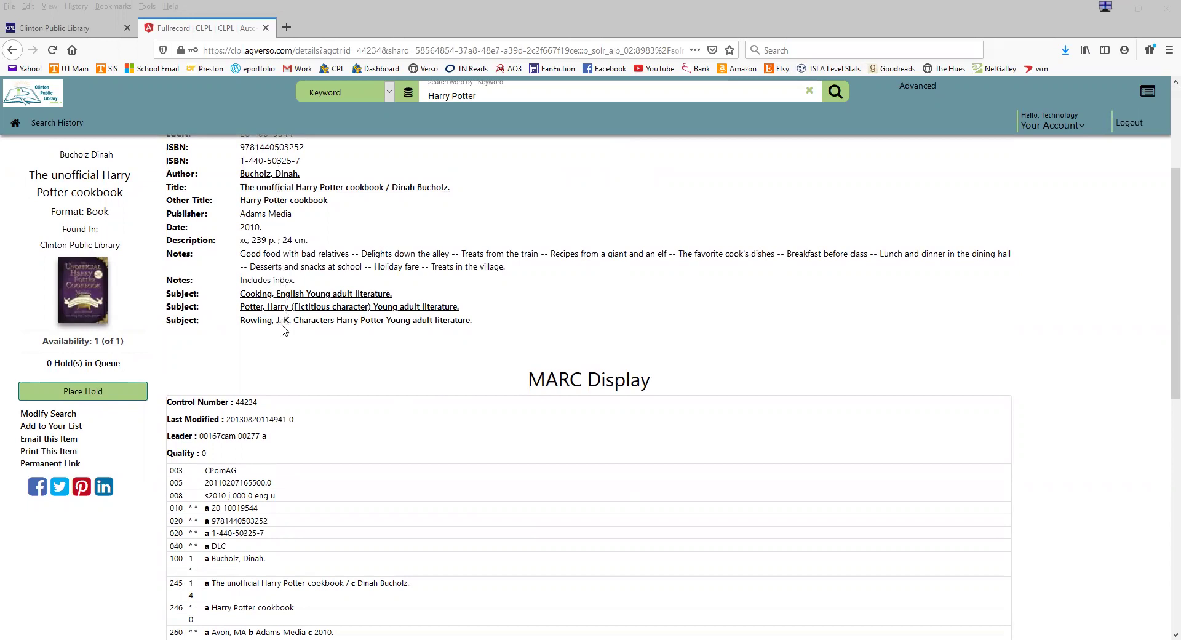
{"action": "scroll", "coordinate": [278, 369], "scroll_direction": "down", "scroll_amount": 3}
{"action": "scroll", "coordinate": [278, 369], "scroll_direction": "down", "scroll_amount": 2}
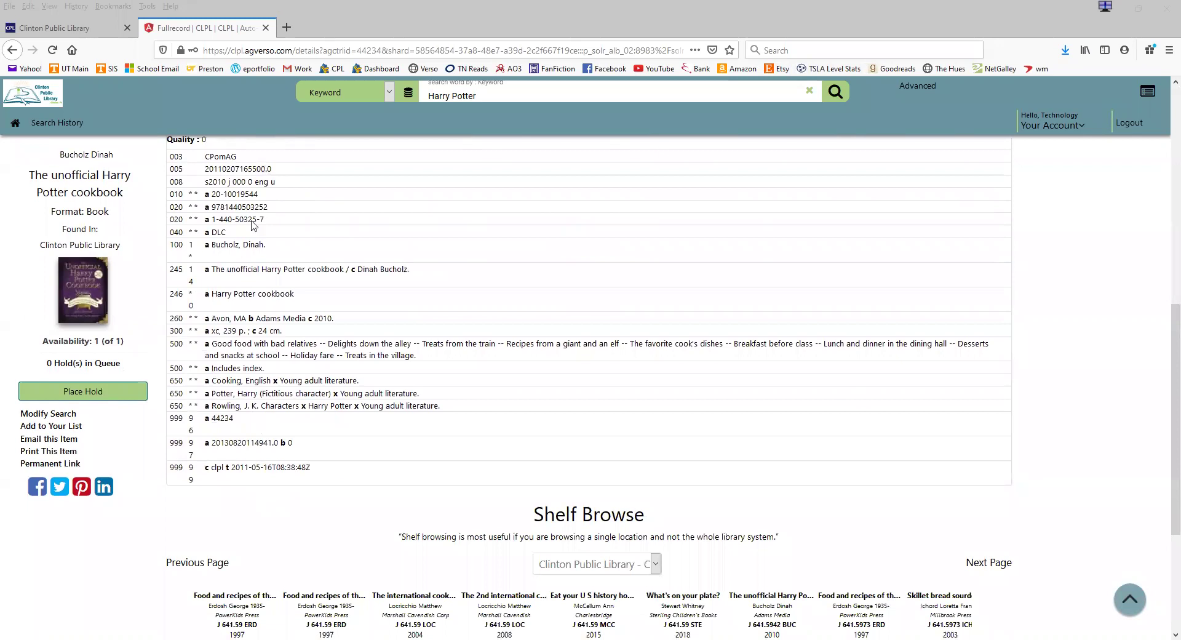
{"action": "scroll", "coordinate": [263, 440], "scroll_direction": "down", "scroll_amount": 1}
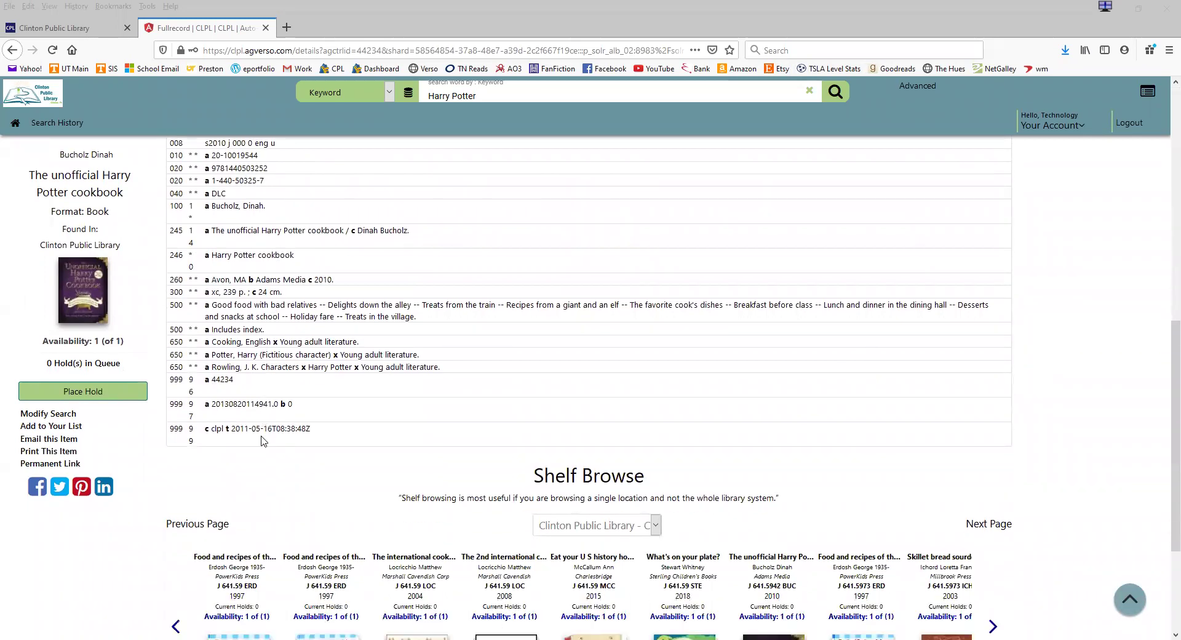
{"action": "scroll", "coordinate": [264, 440], "scroll_direction": "down", "scroll_amount": 3}
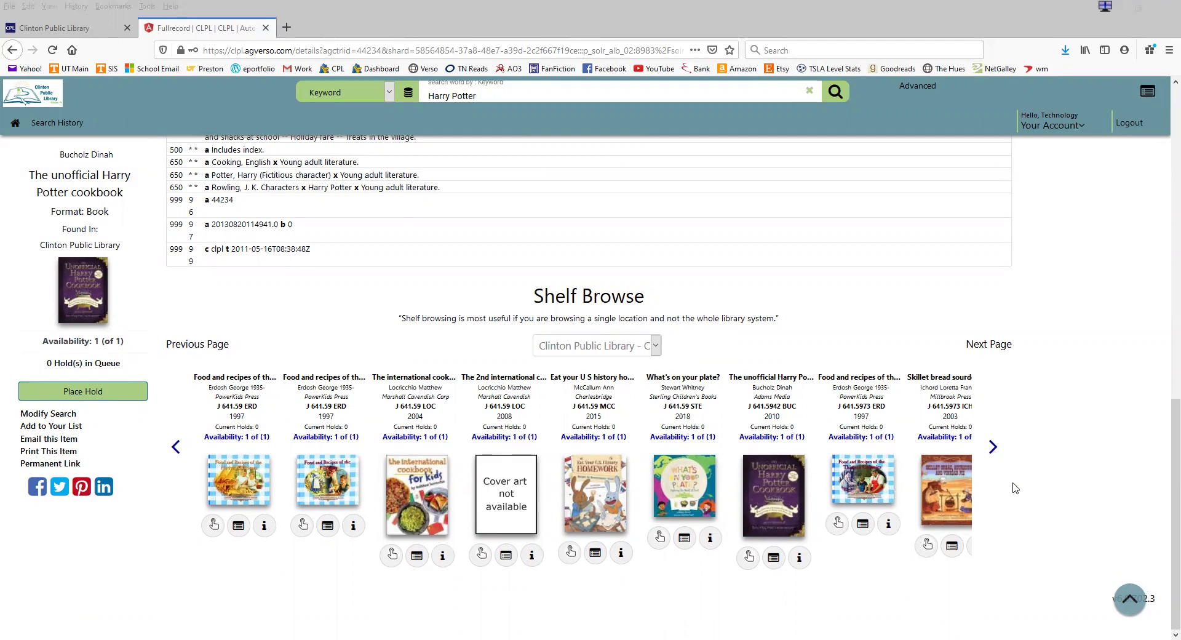
{"action": "scroll", "coordinate": [1016, 497], "scroll_direction": "up", "scroll_amount": 15}
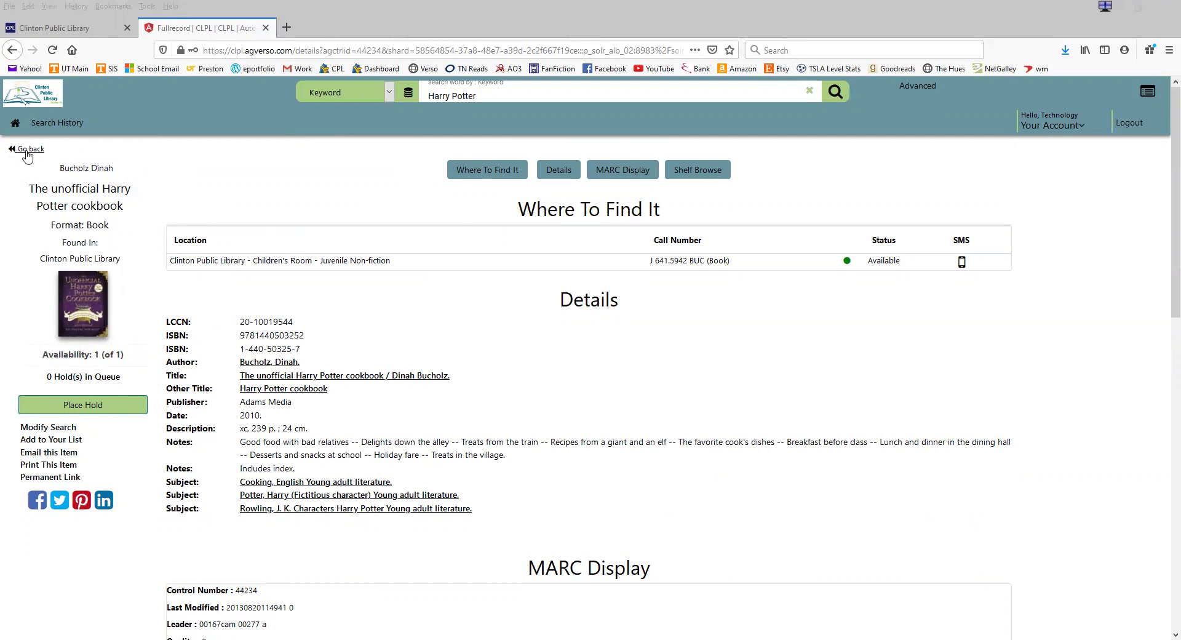
{"action": "left_click", "coordinate": [27, 156]}
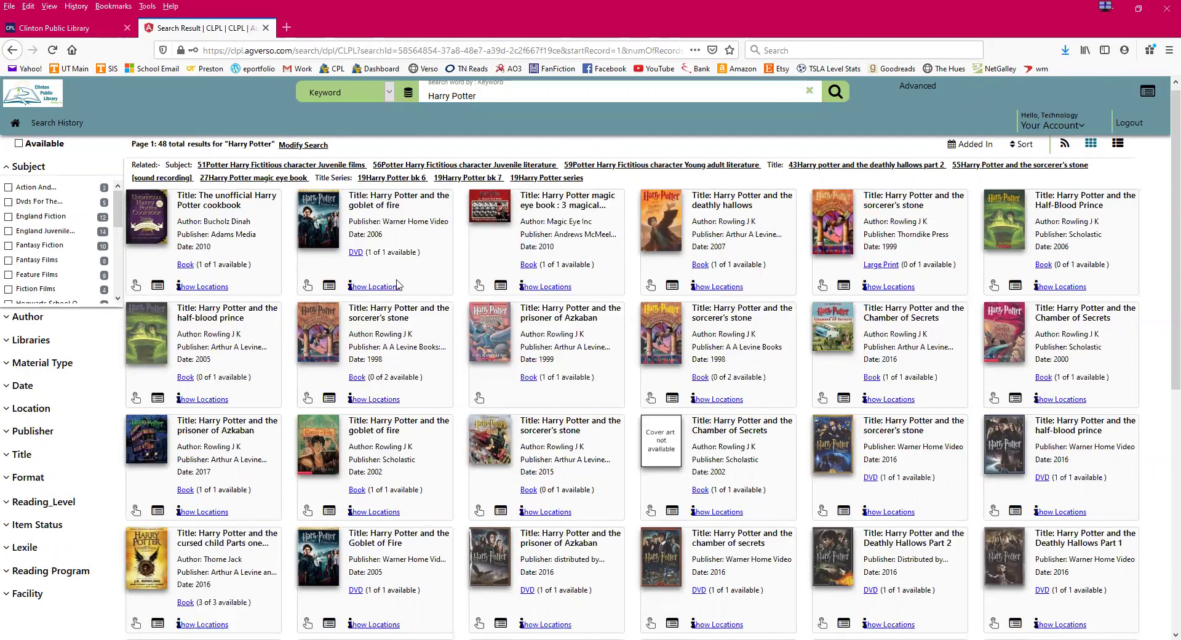
{"action": "left_click", "coordinate": [364, 289]}
- Place a hold on The unofficial Harry Potter cookbook
{"action": "left_click", "coordinate": [136, 286]}
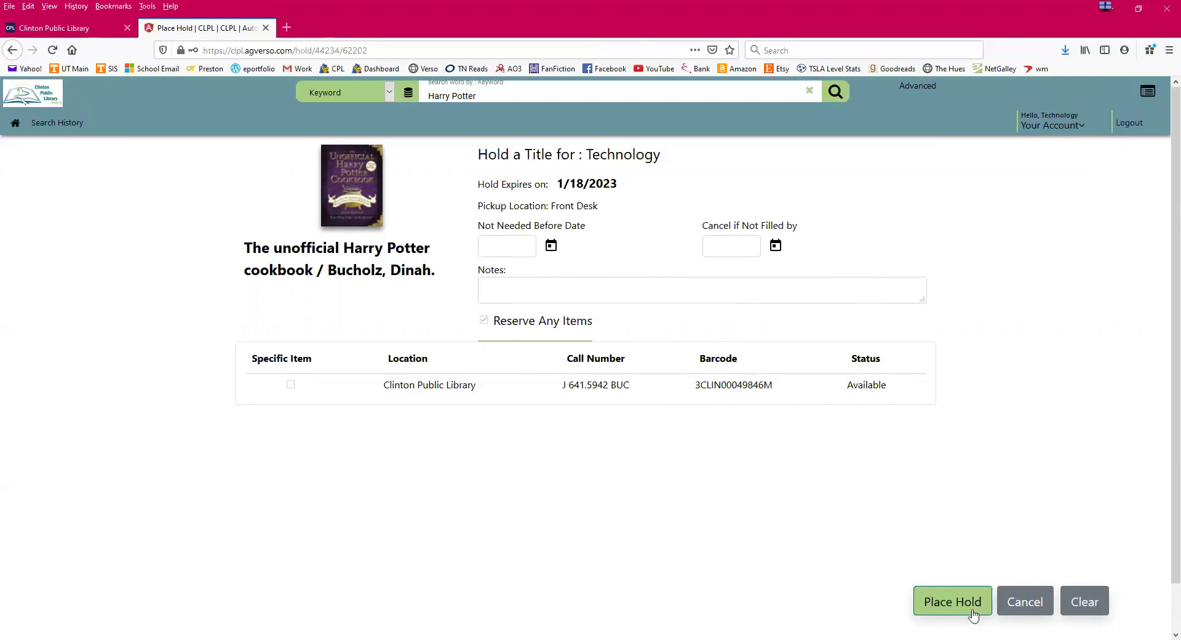
{"action": "left_click", "coordinate": [949, 609]}
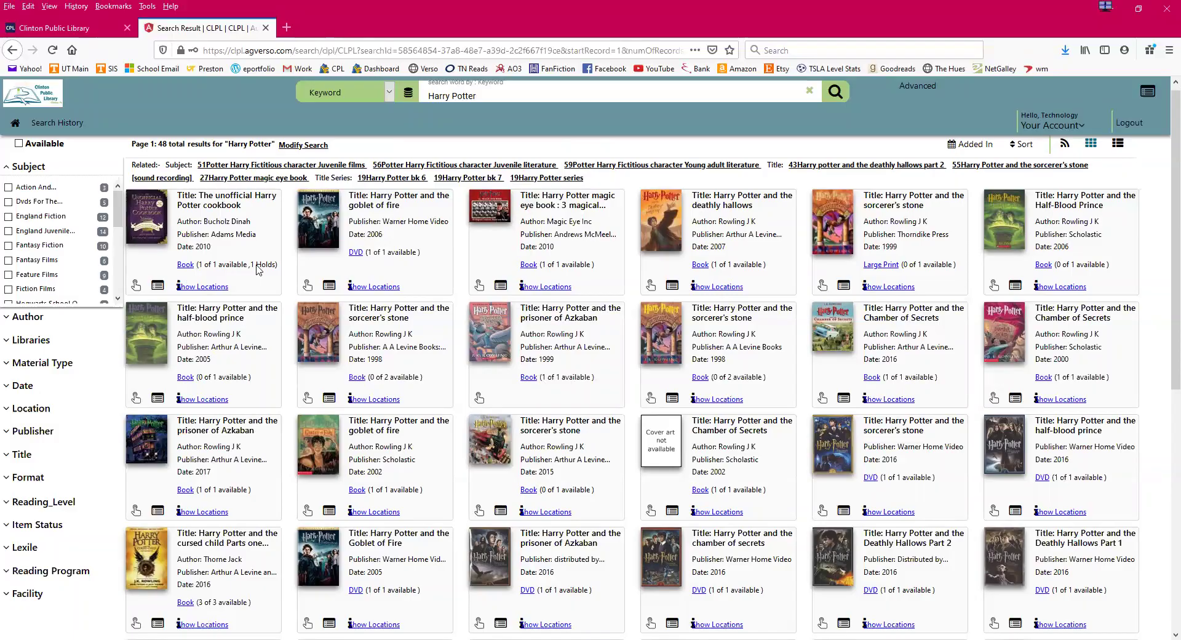
{"action": "left_click", "coordinate": [184, 267]}
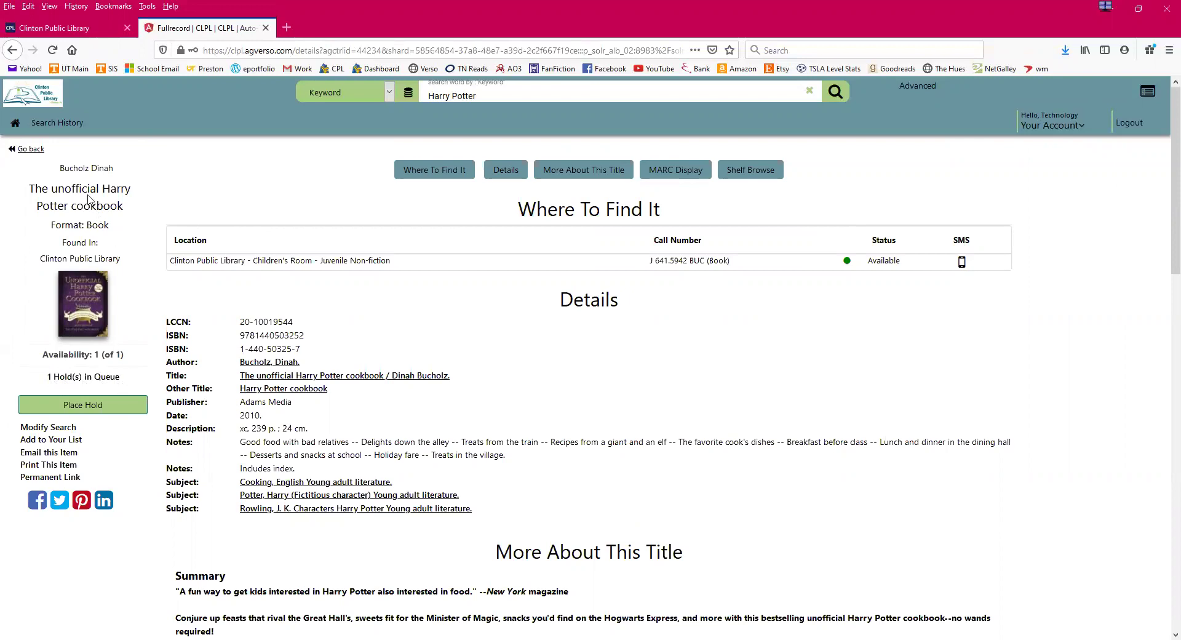
{"action": "left_click", "coordinate": [33, 150]}
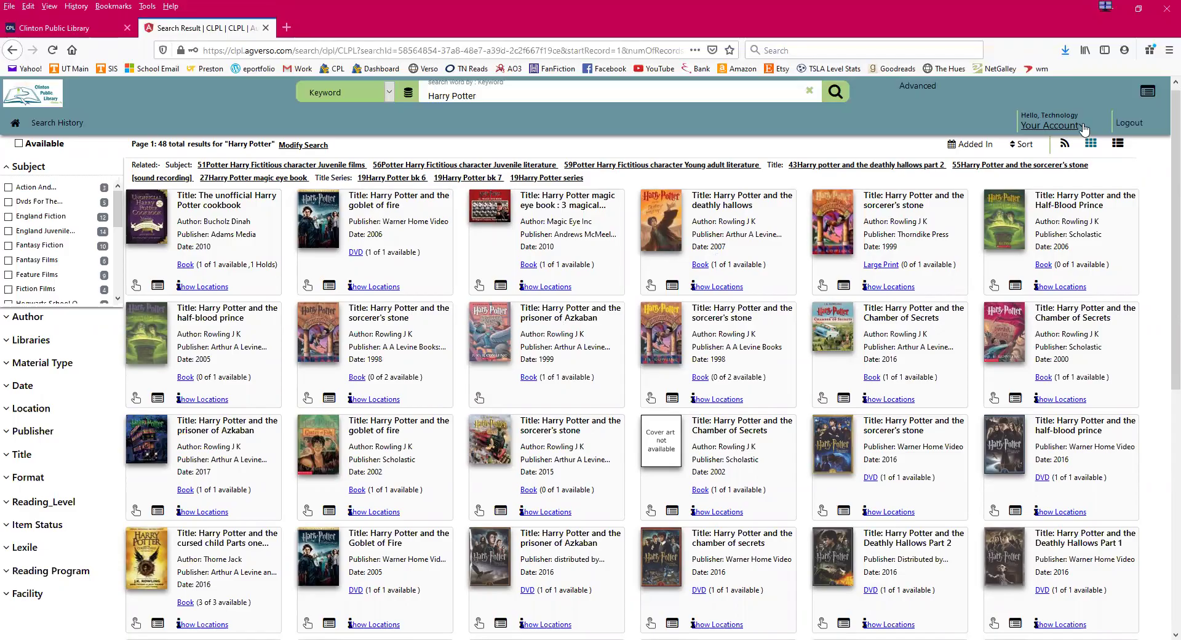
- Cancel the cookbook hold under Items On Hold, then enter 'littte fires' in the search box
{"action": "left_click", "coordinate": [1084, 128]}
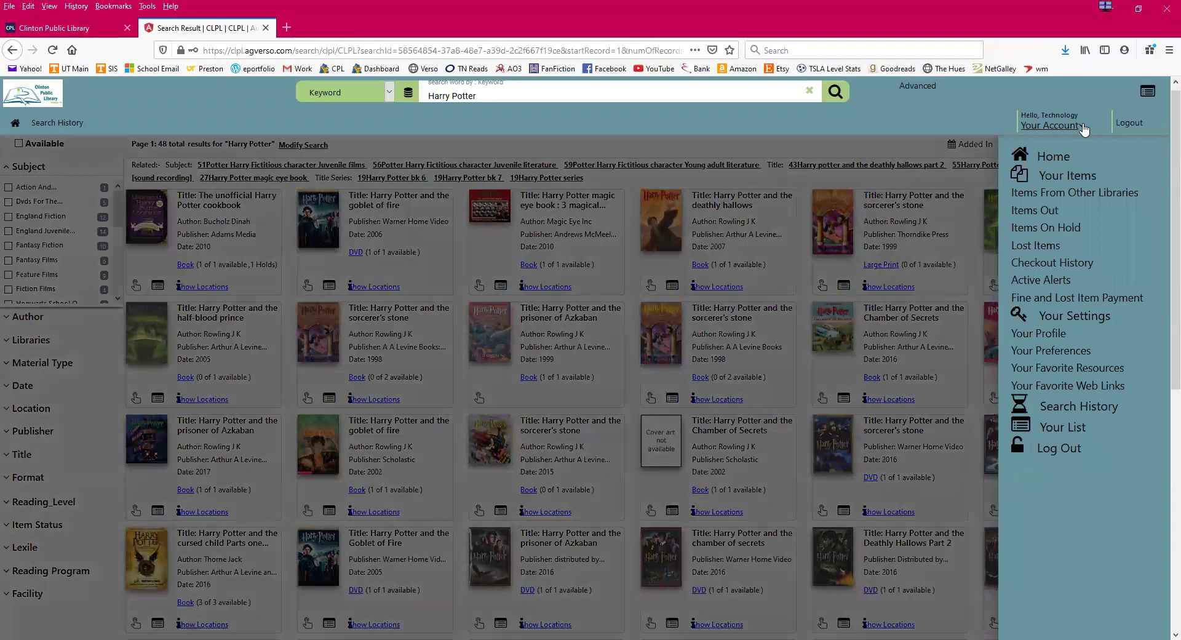
{"action": "left_click", "coordinate": [1052, 228]}
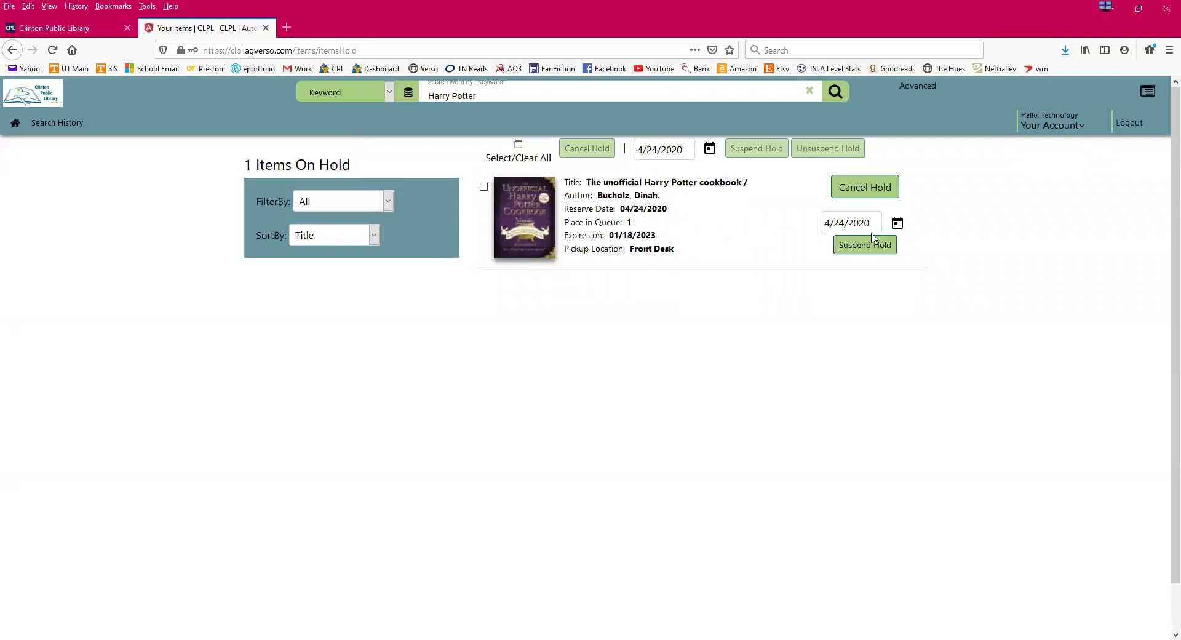
{"action": "left_click", "coordinate": [890, 189]}
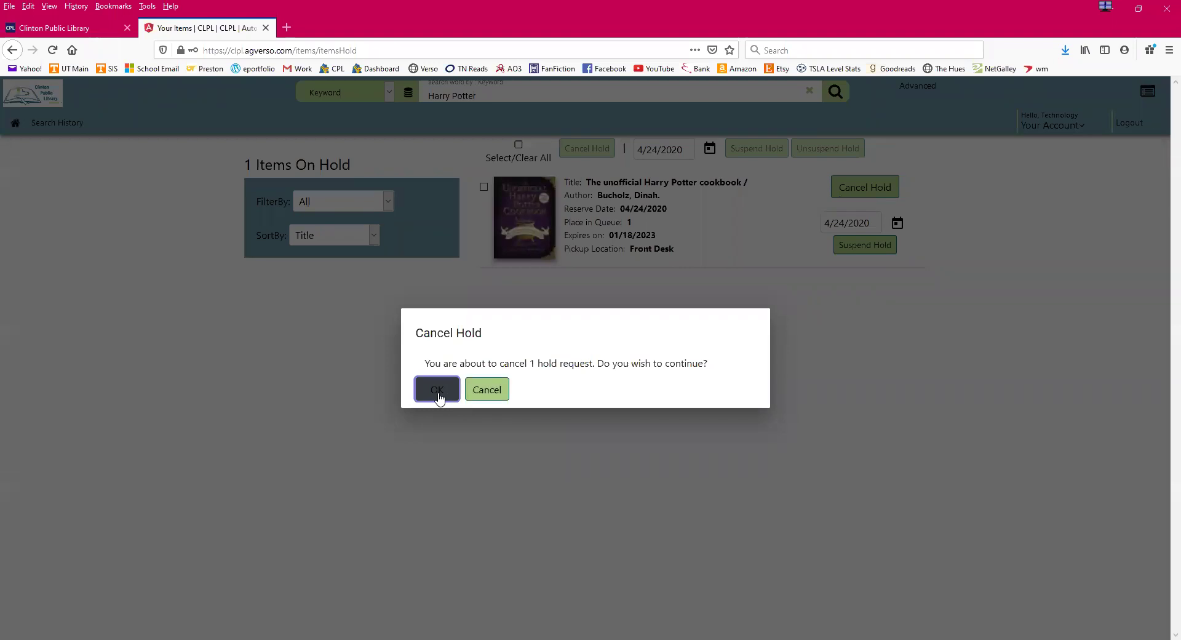
{"action": "left_click", "coordinate": [440, 391]}
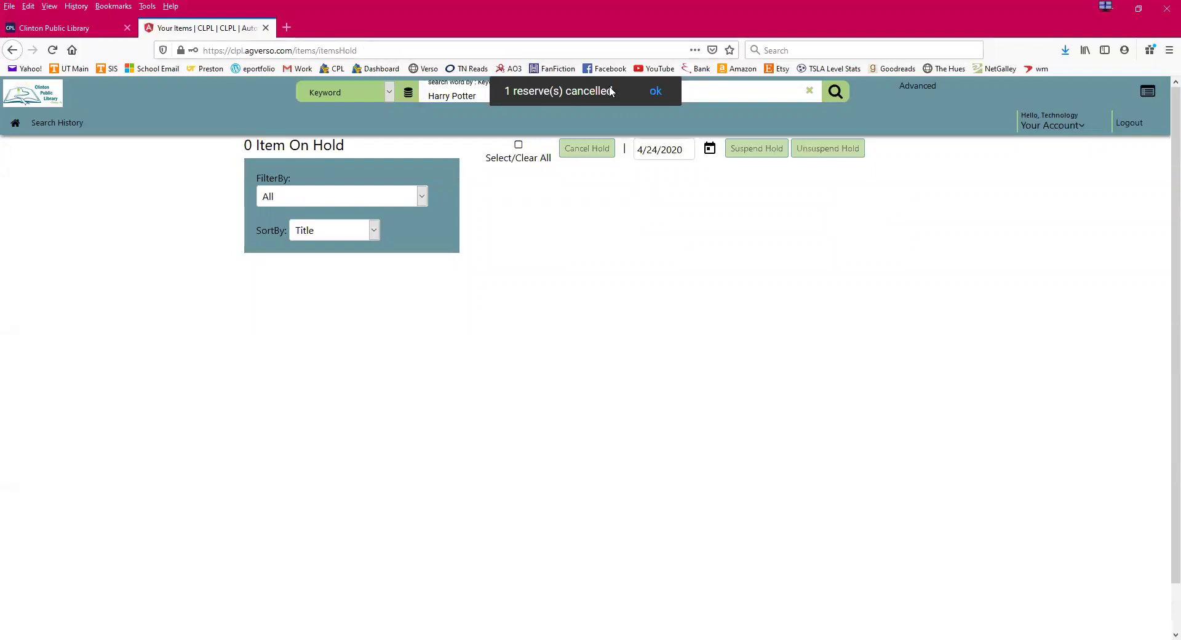
{"action": "left_click", "coordinate": [653, 92]}
{"action": "left_click_drag", "start_coordinate": [478, 97], "coordinate": [426, 96]}
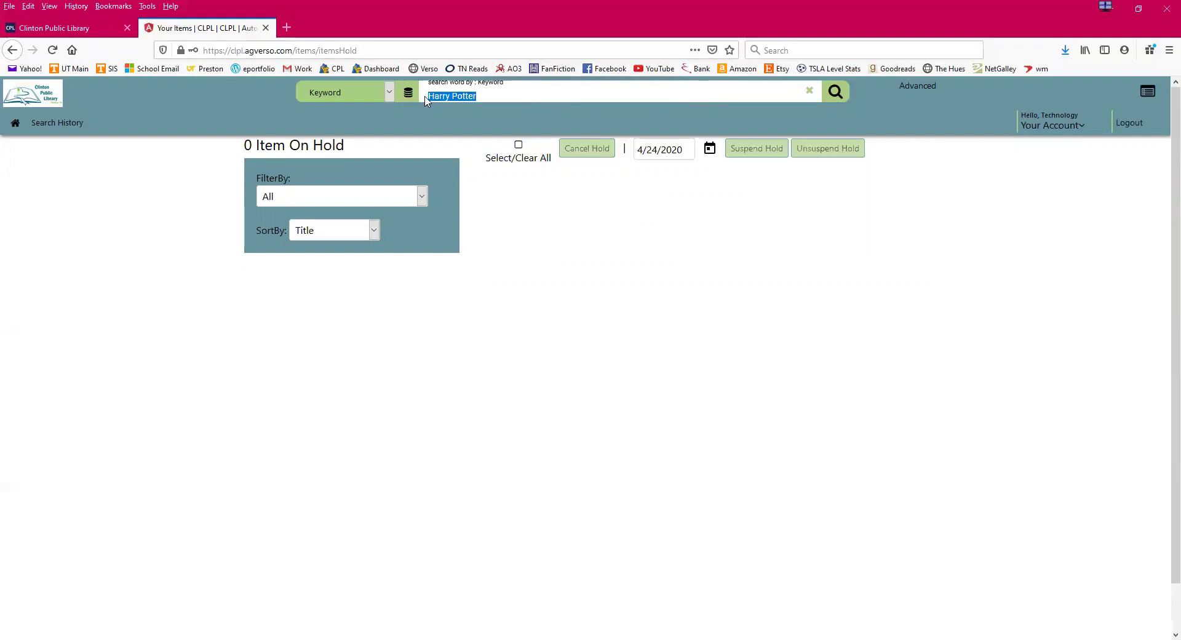
{"action": "type", "text": "lit"}
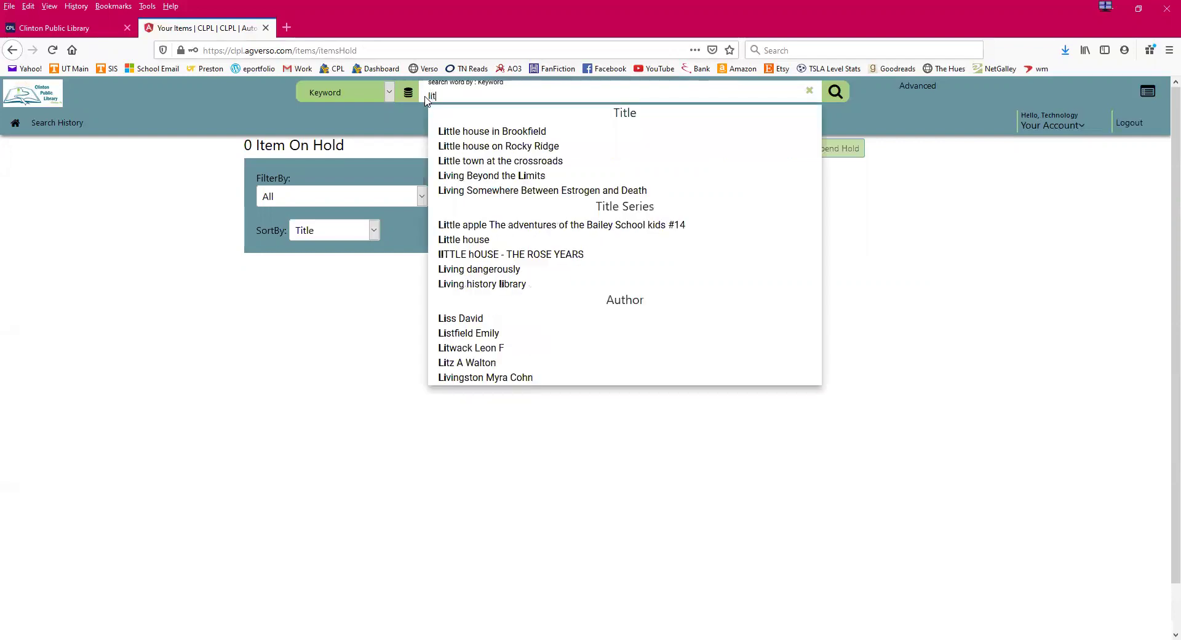
{"action": "type", "text": "tte"}
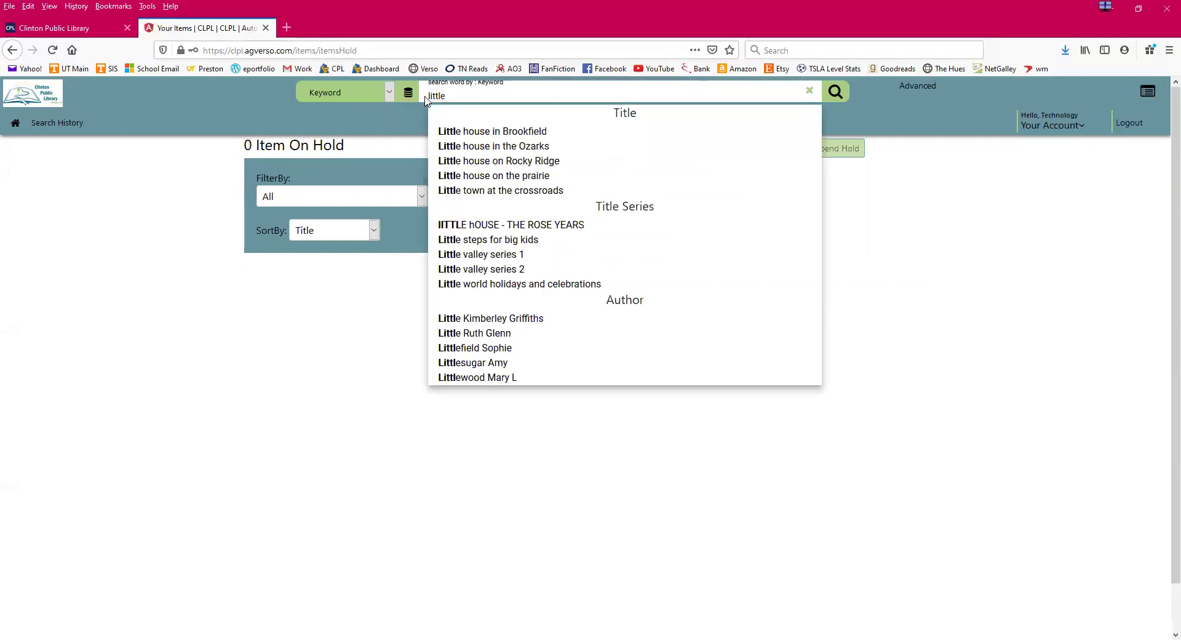
{"action": "type", "text": " fires"}
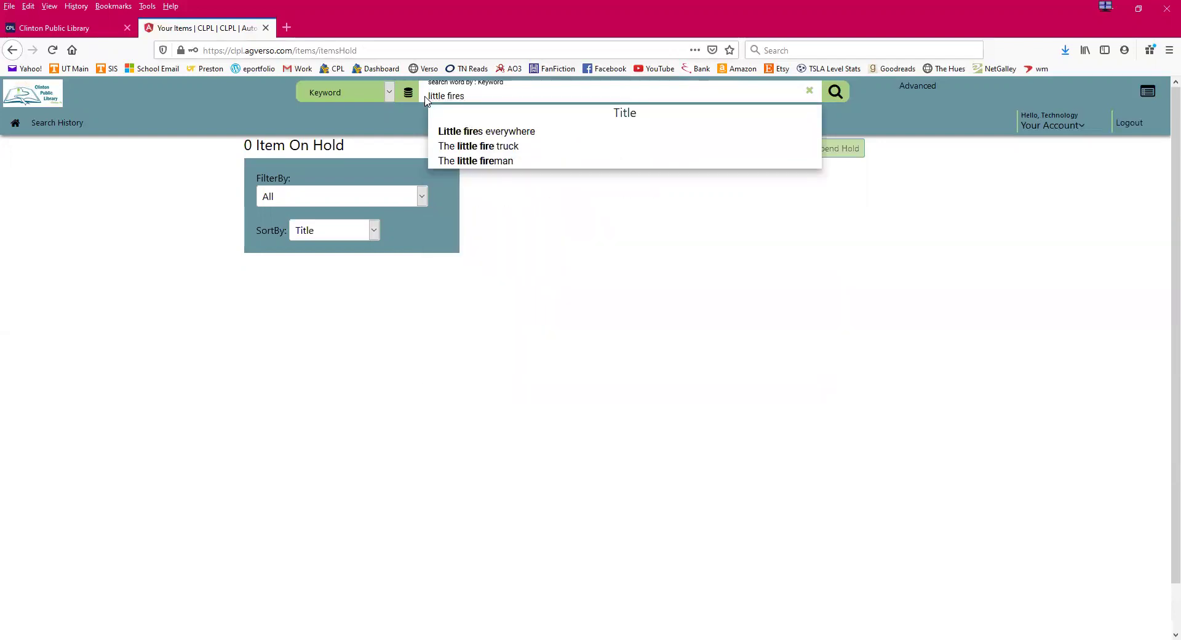
- Search for 'Little fires everywhere', returning the single 2017 book with 4 holds
{"action": "left_click", "coordinate": [473, 131]}
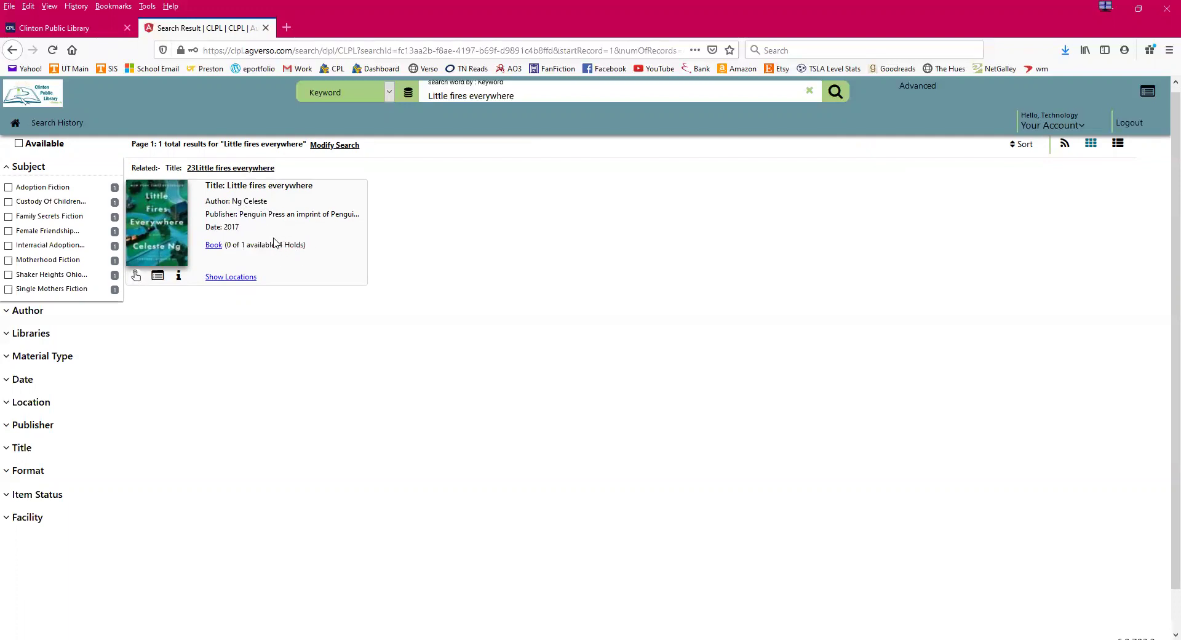
- Check the locations for Little fires everywhere, then open its full record
{"action": "left_click", "coordinate": [222, 278]}
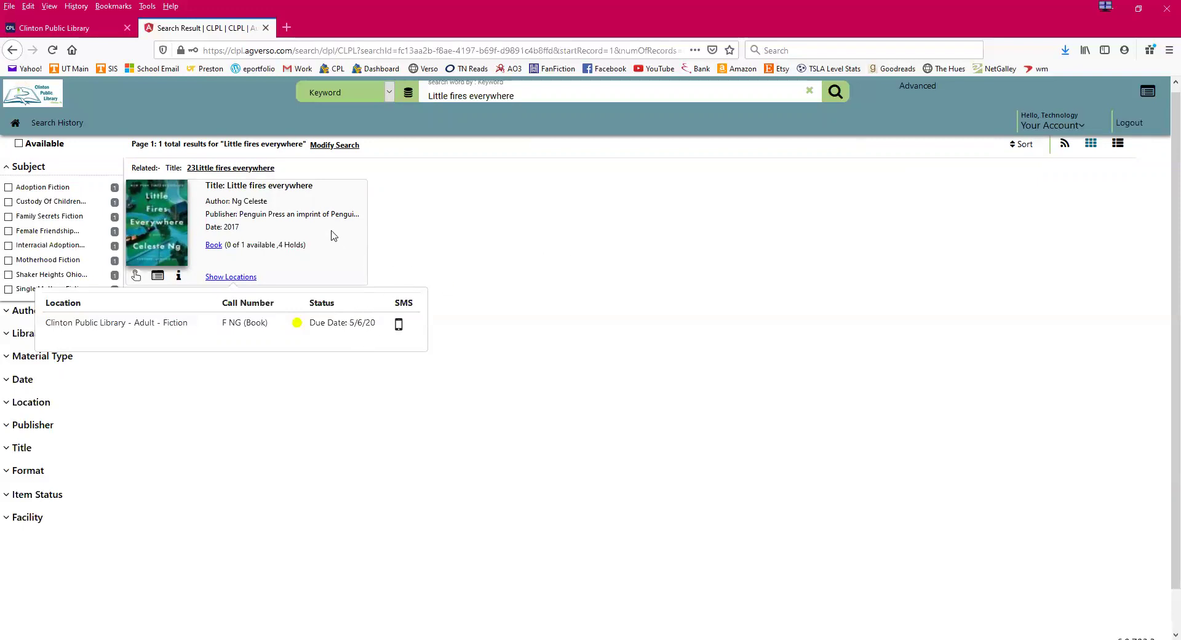
{"action": "left_click", "coordinate": [476, 221]}
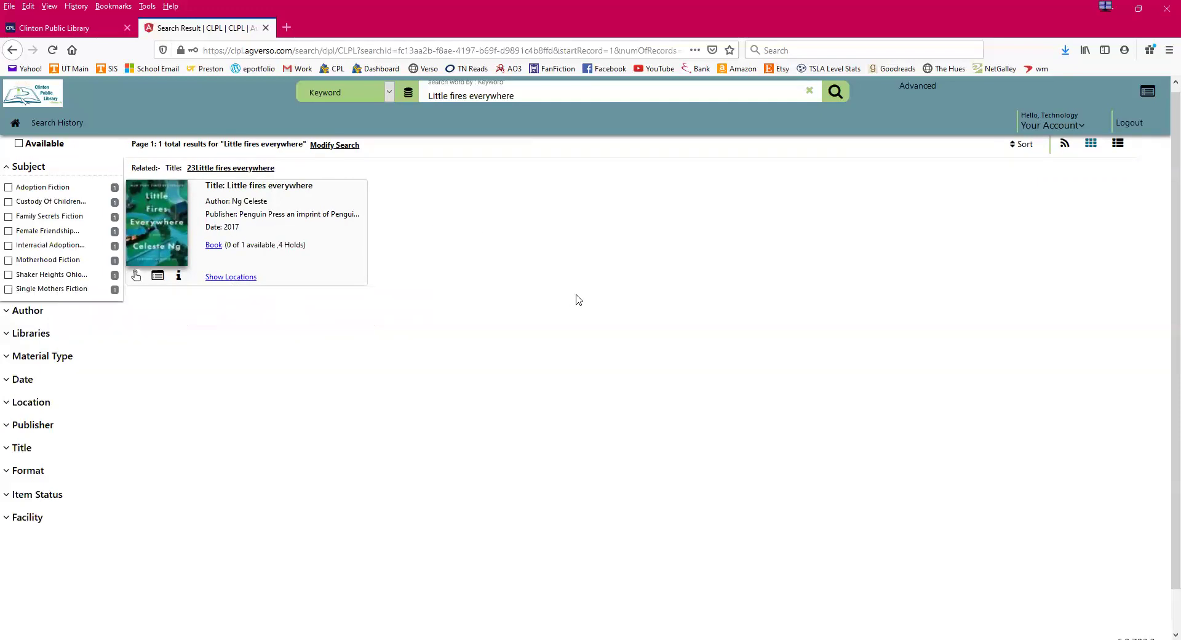
{"action": "left_click", "coordinate": [211, 245]}
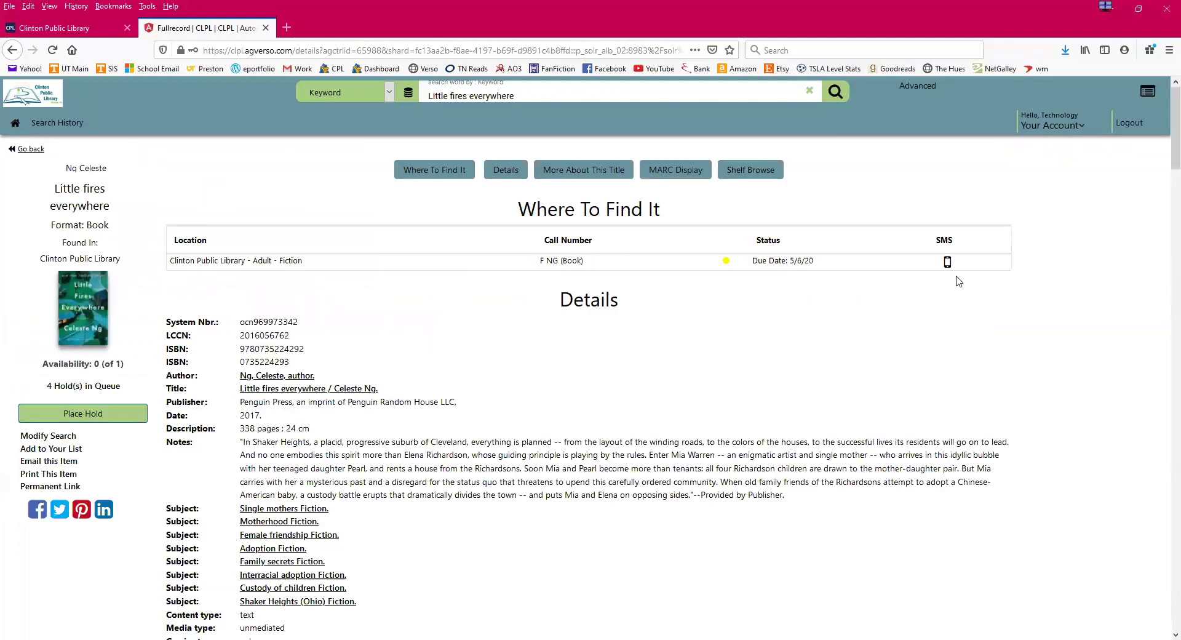
{"action": "scroll", "coordinate": [599, 372], "scroll_direction": "down", "scroll_amount": 1}
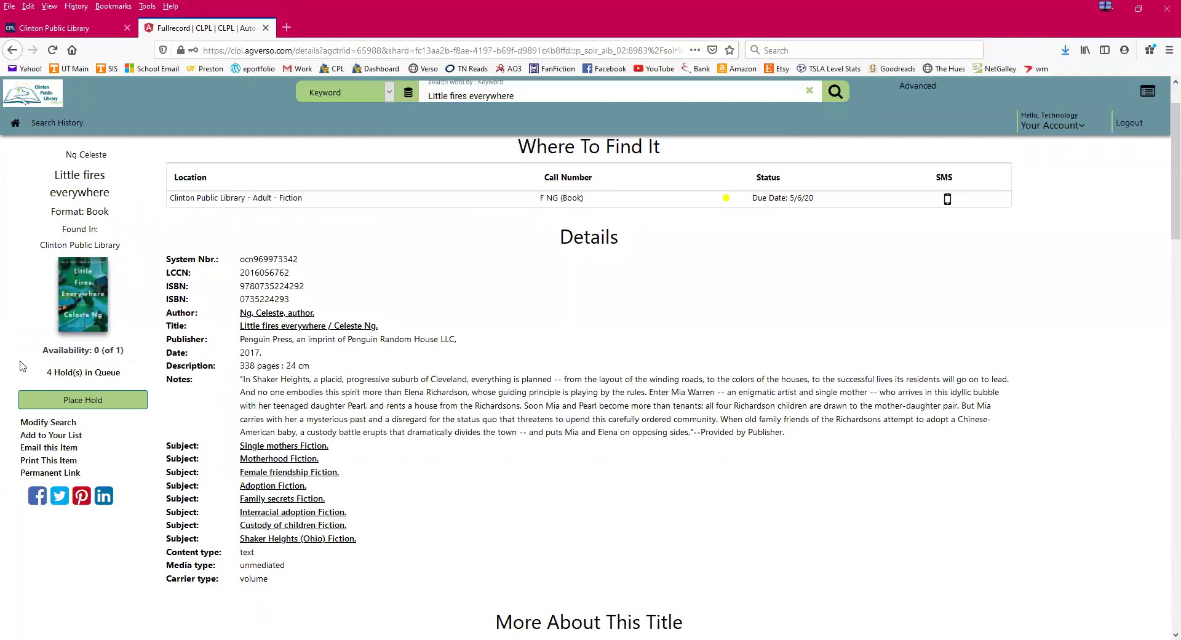
{"action": "scroll", "coordinate": [655, 401], "scroll_direction": "up", "scroll_amount": 1}
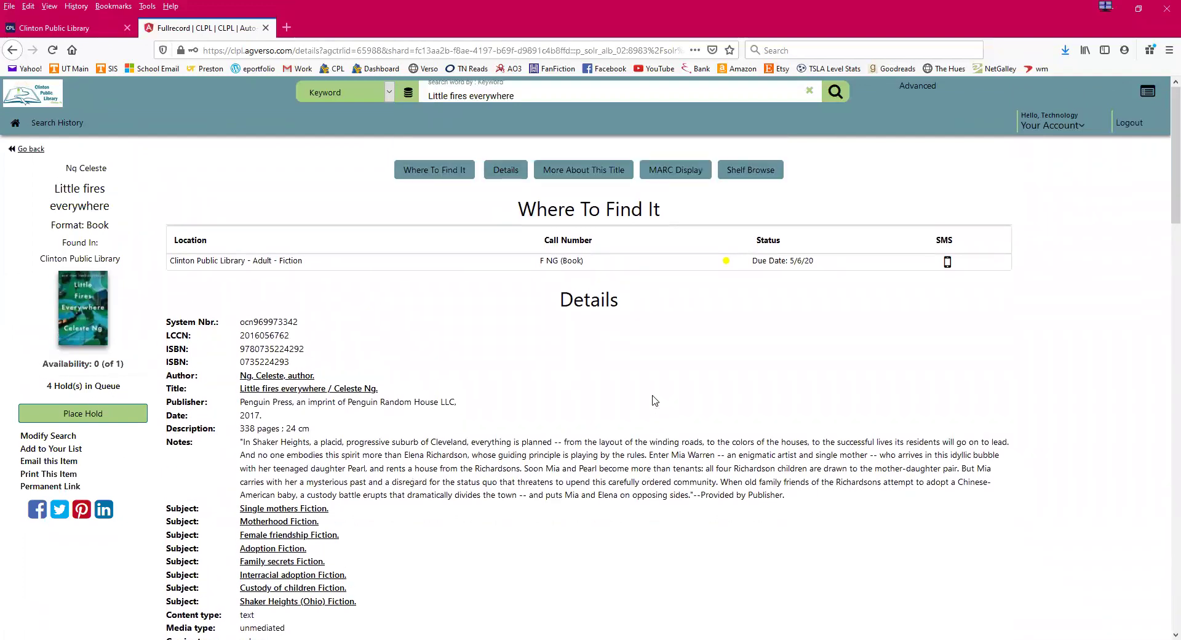
{"action": "scroll", "coordinate": [718, 394], "scroll_direction": "down", "scroll_amount": 8}
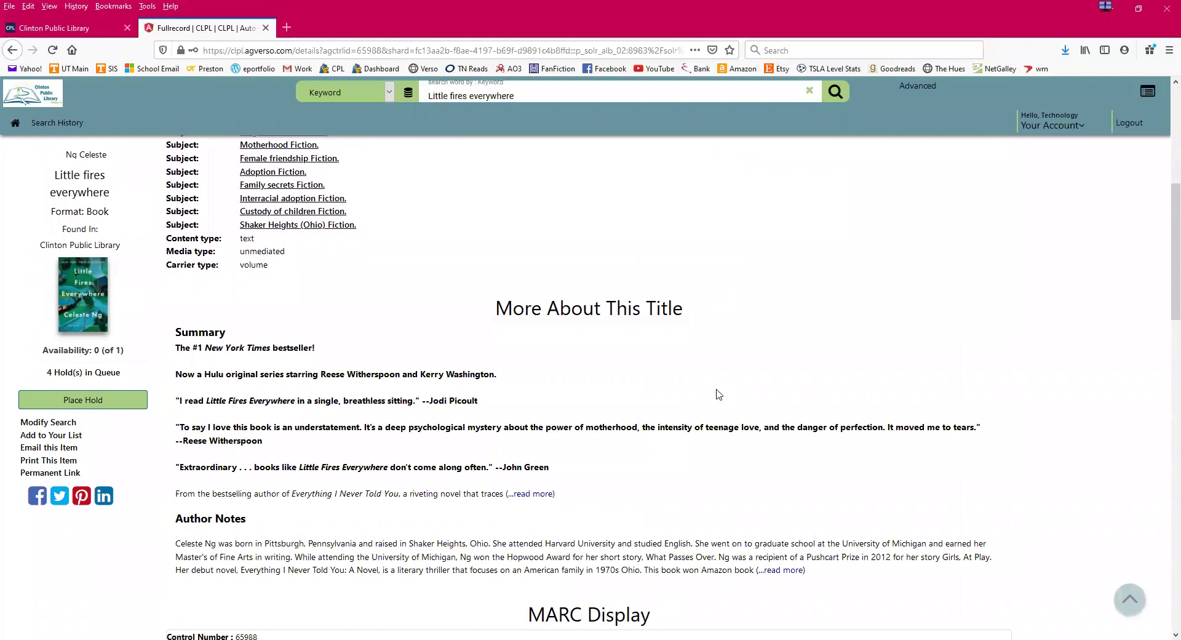
{"action": "scroll", "coordinate": [718, 394], "scroll_direction": "down", "scroll_amount": 15}
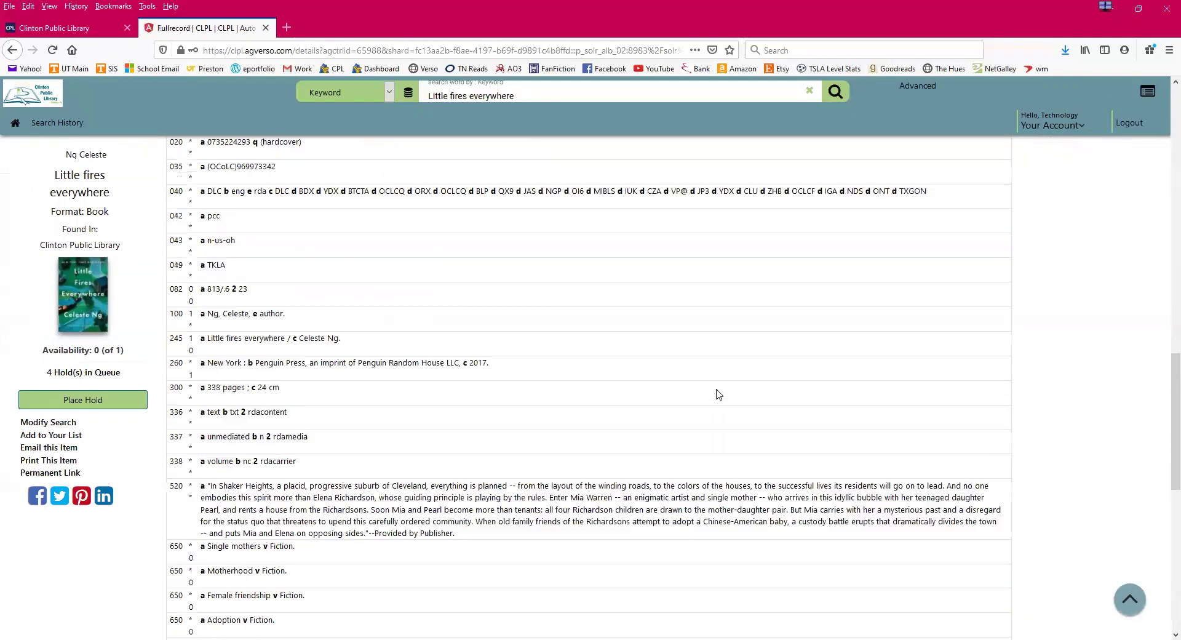
{"action": "scroll", "coordinate": [718, 394], "scroll_direction": "down", "scroll_amount": 3}
{"action": "scroll", "coordinate": [719, 393], "scroll_direction": "up", "scroll_amount": 8}
{"action": "scroll", "coordinate": [718, 393], "scroll_direction": "up", "scroll_amount": 14}
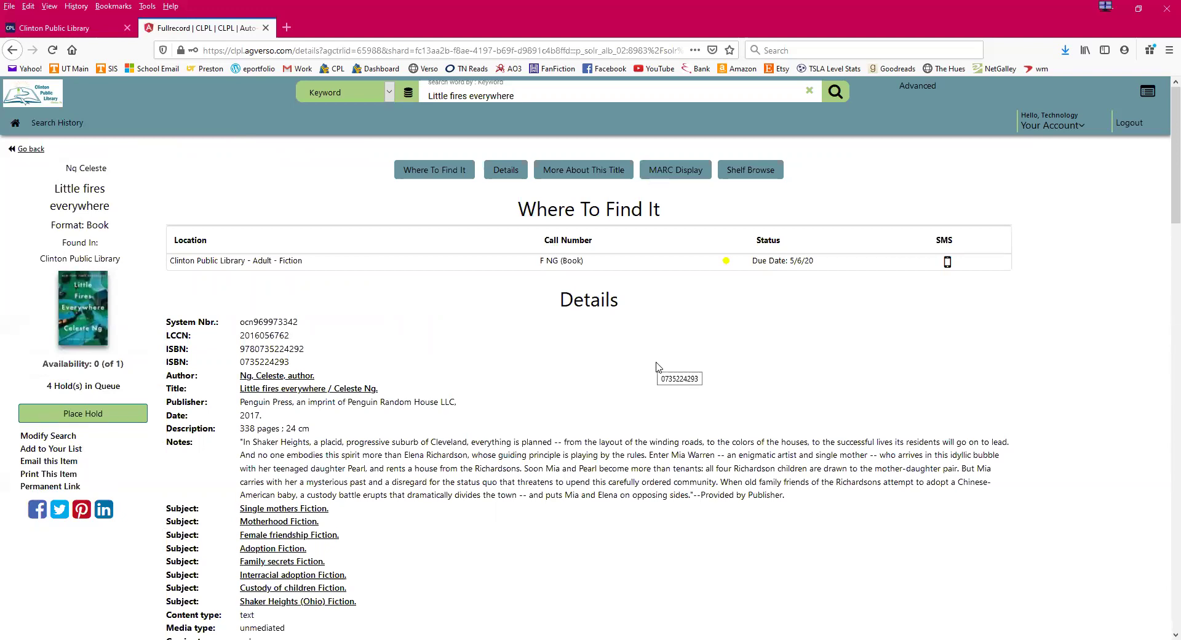
{"action": "scroll", "coordinate": [476, 329], "scroll_direction": "down", "scroll_amount": 3}
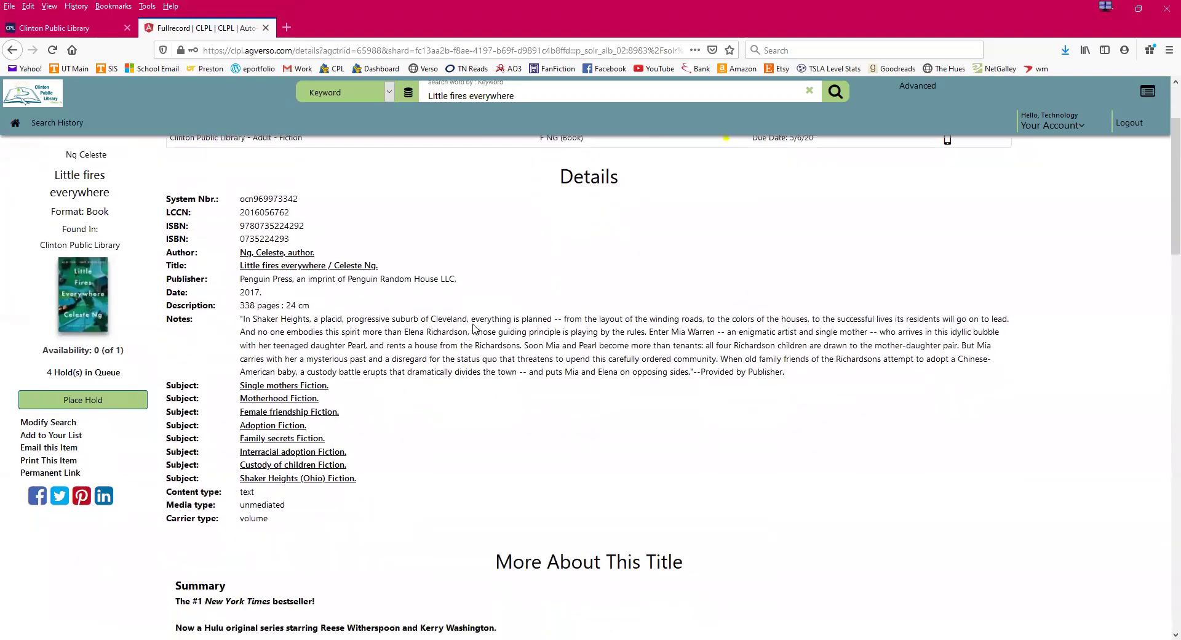
{"action": "scroll", "coordinate": [460, 320], "scroll_direction": "down", "scroll_amount": 10}
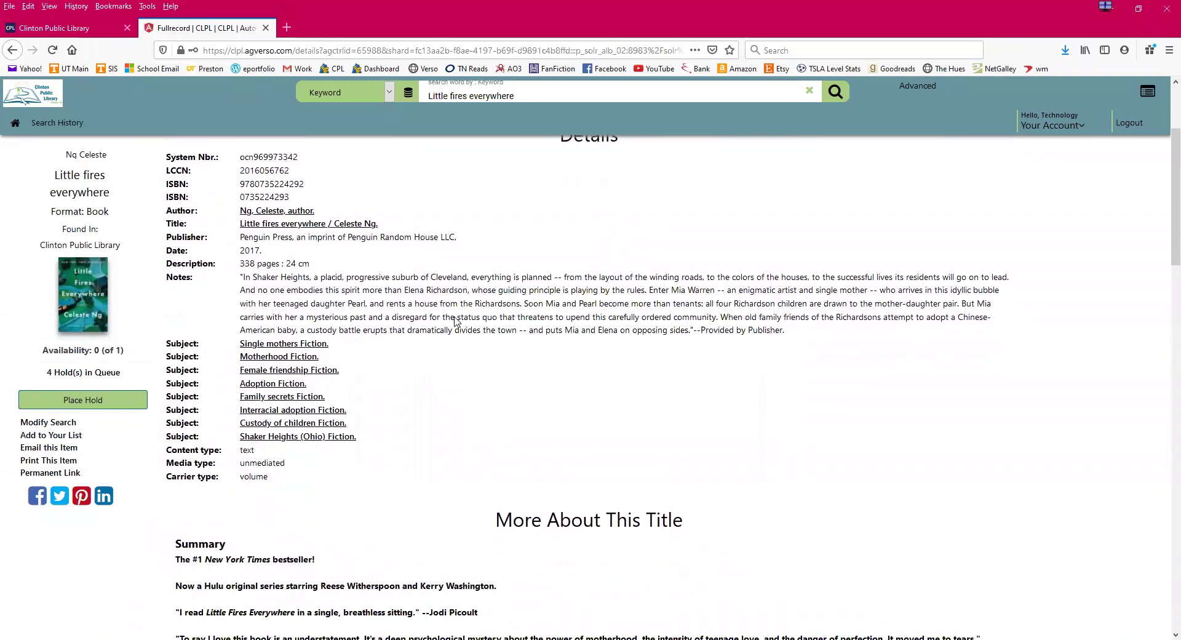
{"action": "scroll", "coordinate": [457, 321], "scroll_direction": "down", "scroll_amount": 10}
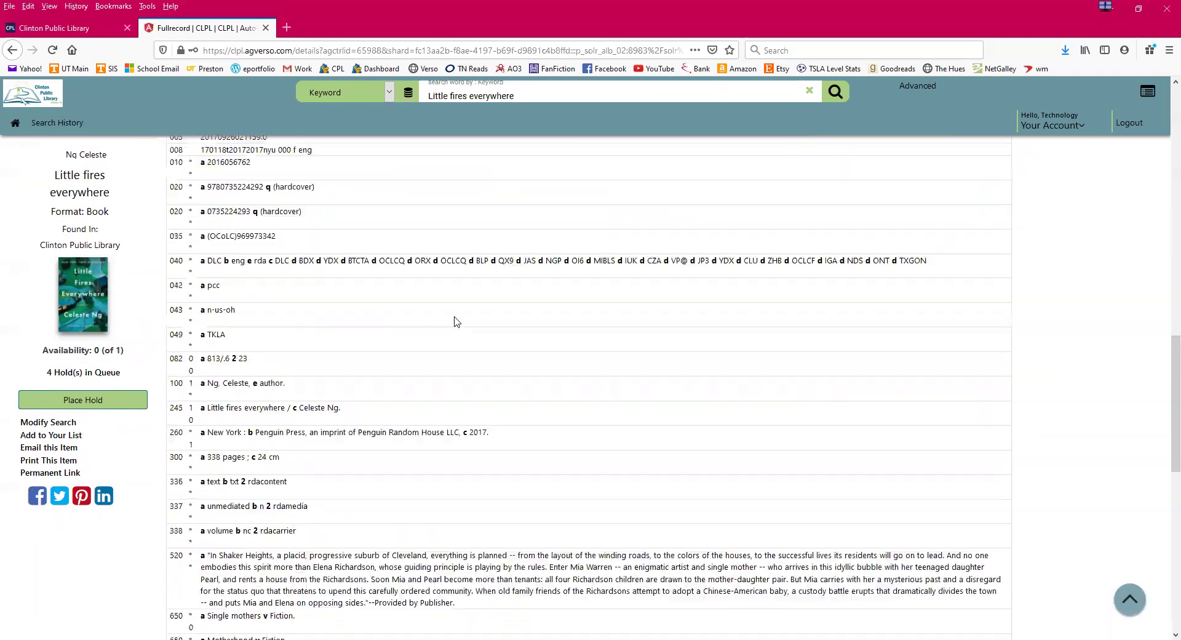
{"action": "scroll", "coordinate": [457, 321], "scroll_direction": "up", "scroll_amount": 20}
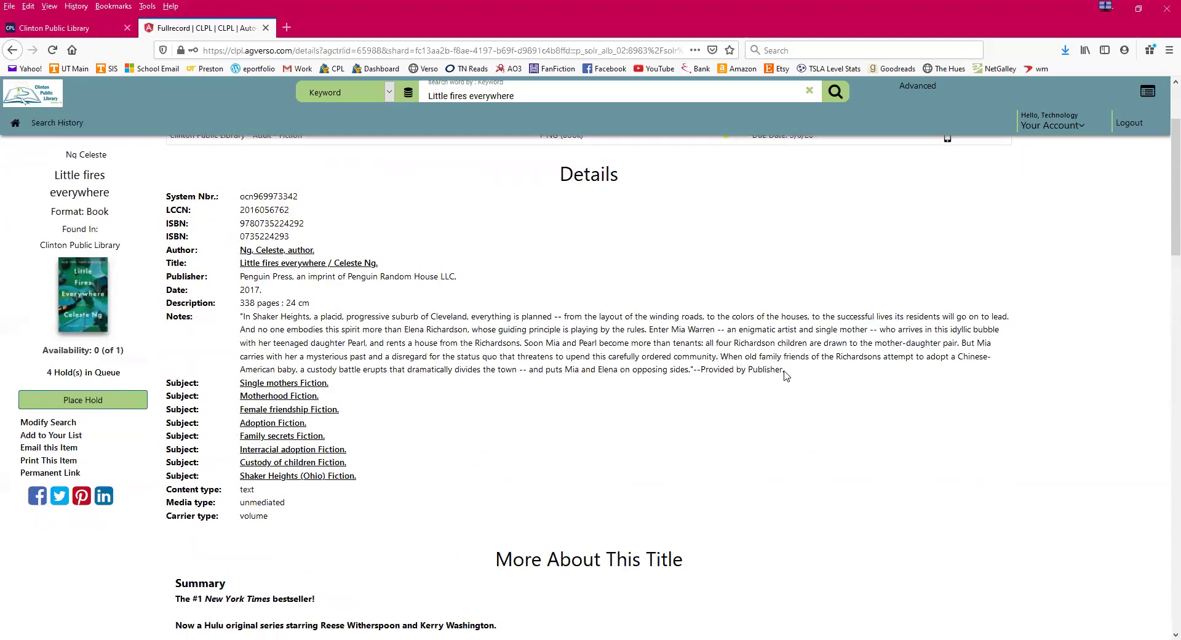
{"action": "left_click_drag", "start_coordinate": [786, 370], "coordinate": [241, 316]}
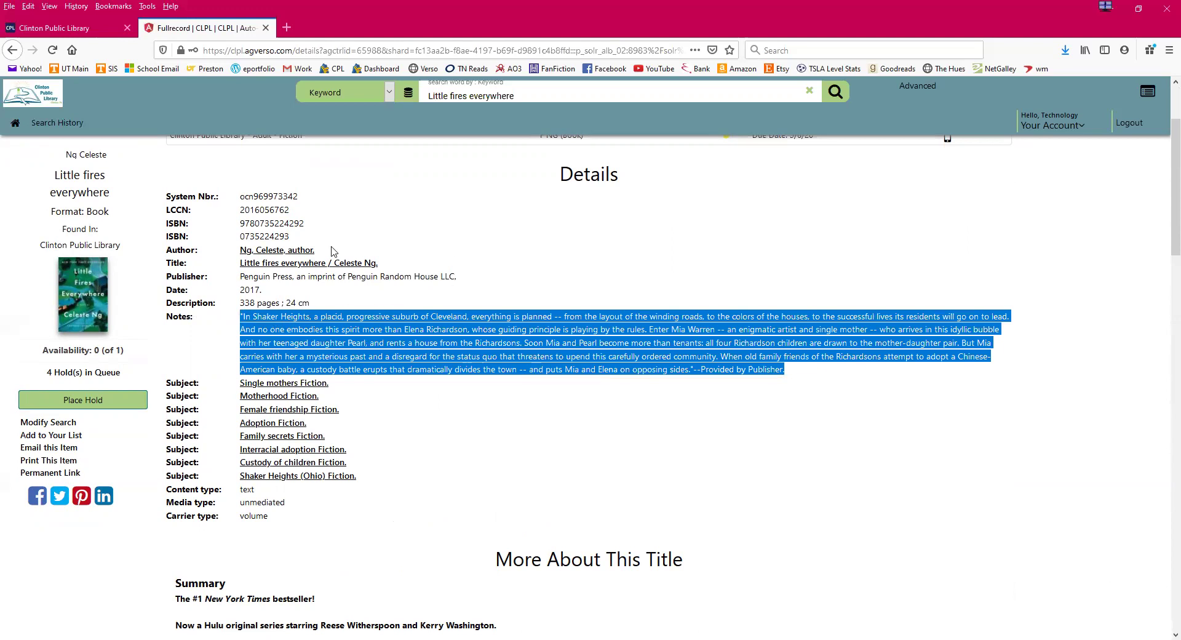
{"action": "left_click", "coordinate": [391, 274]}
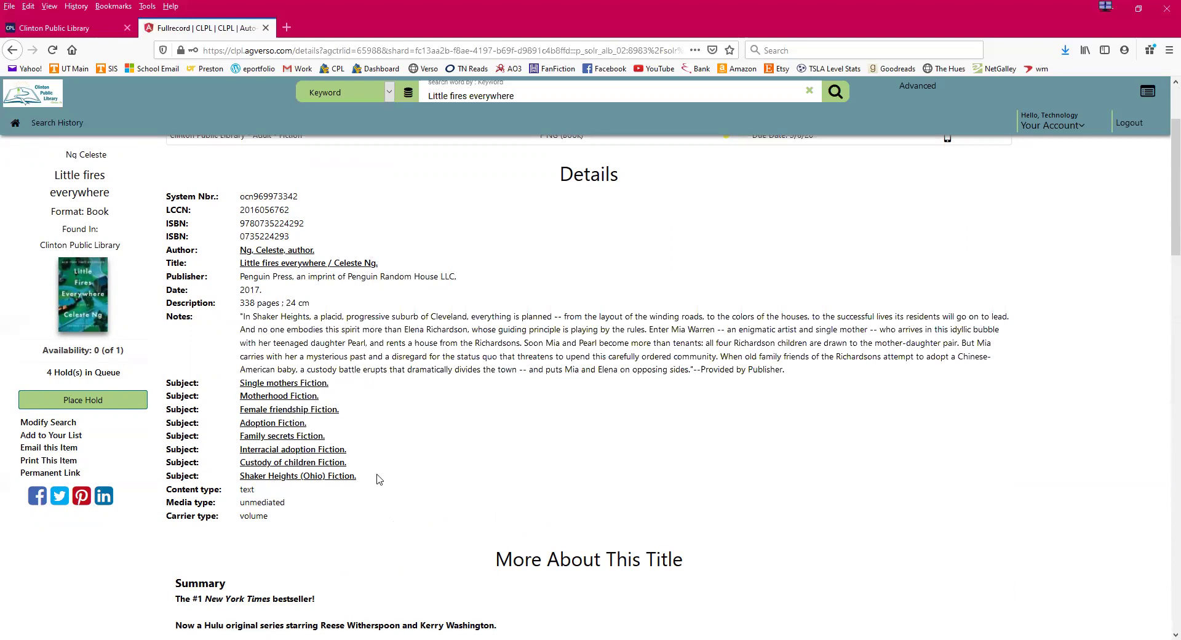
- Place a Front Desk pickup hold on Little fires everywhere and acknowledge the confirmation
{"action": "left_click", "coordinate": [55, 401]}
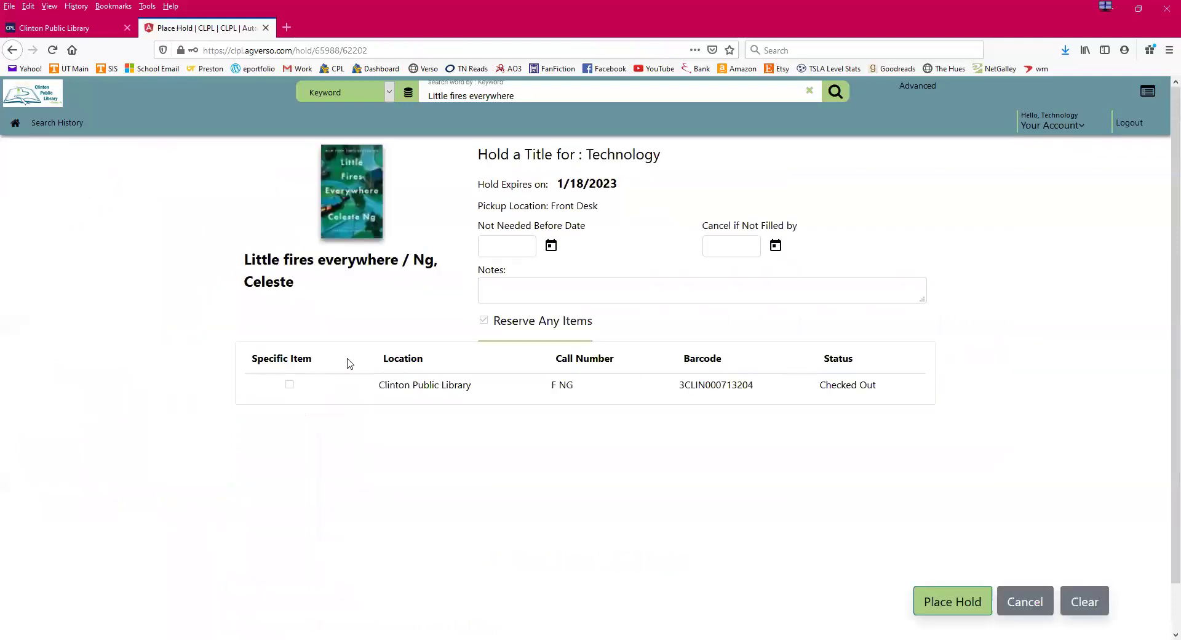
{"action": "left_click", "coordinate": [943, 603]}
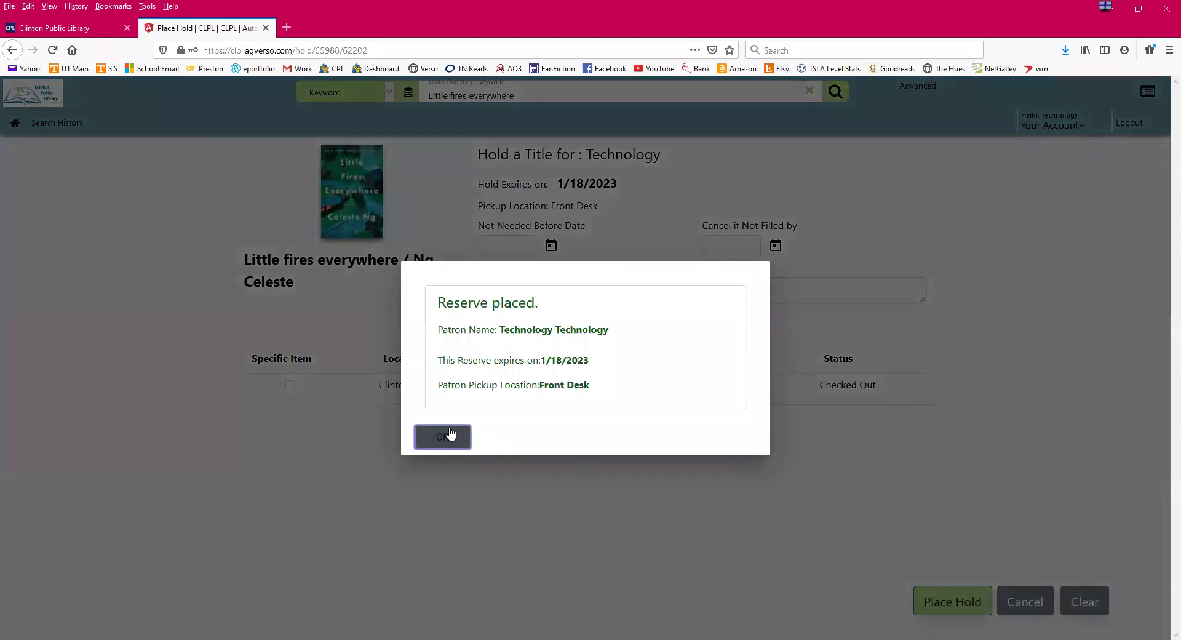
{"action": "left_click", "coordinate": [449, 433]}
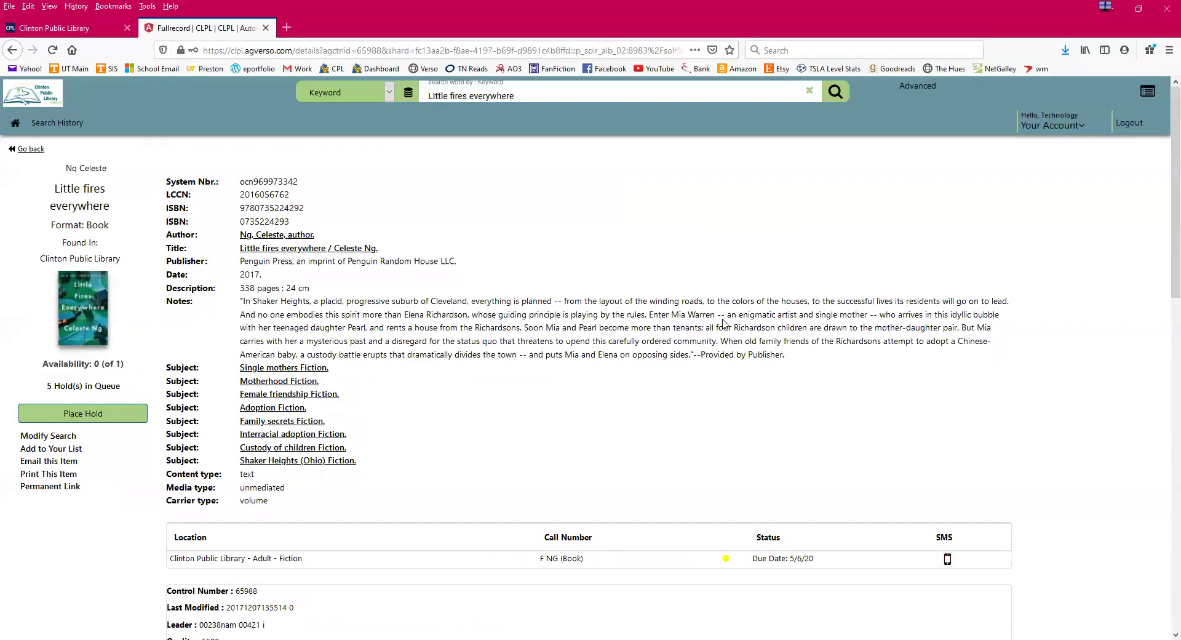
- Cancel the Little fires everywhere hold under Items On Hold, then go to Advanced Search
{"action": "left_click", "coordinate": [1083, 128]}
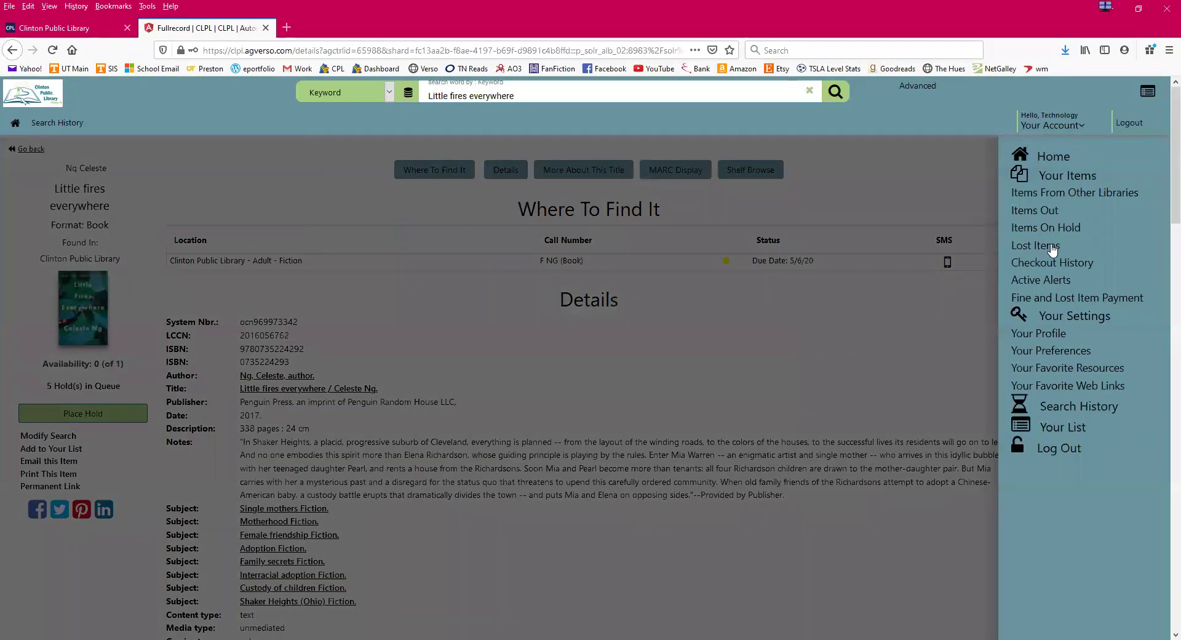
{"action": "left_click", "coordinate": [1048, 228]}
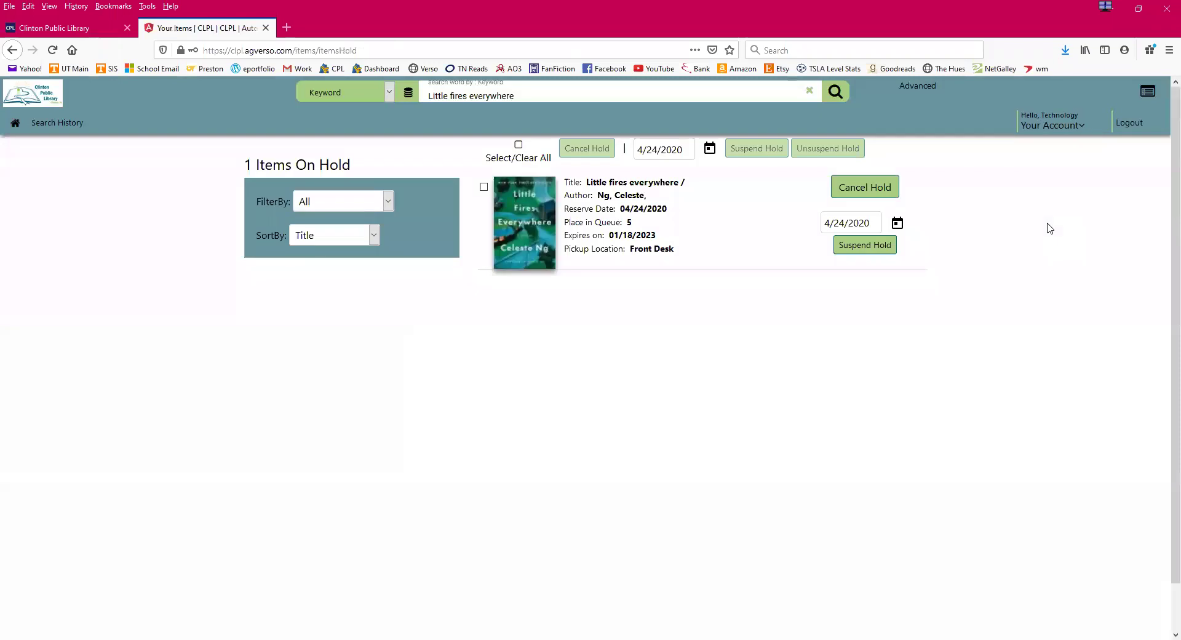
{"action": "left_click", "coordinate": [860, 187]}
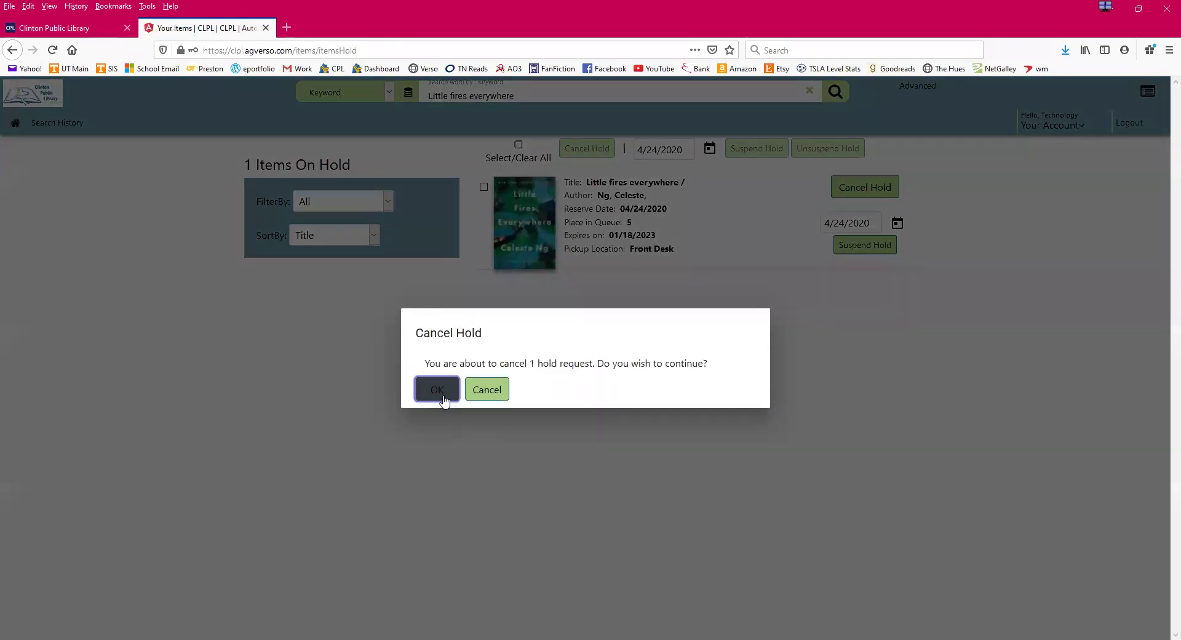
{"action": "left_click", "coordinate": [444, 399]}
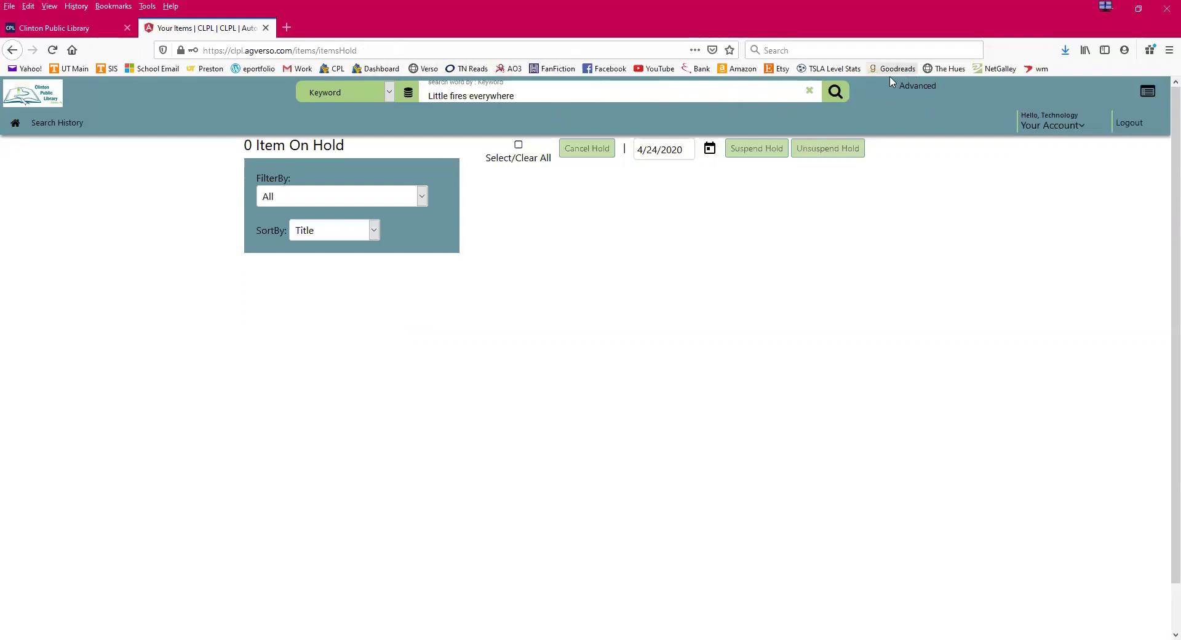
{"action": "left_click", "coordinate": [932, 92]}
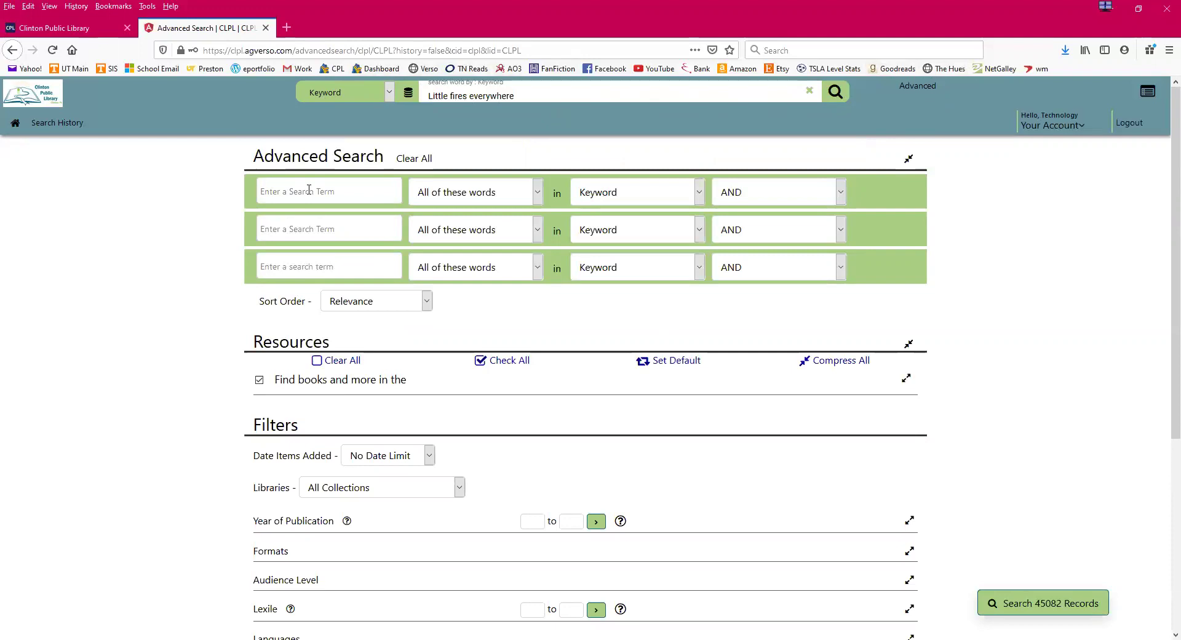
- Enter 'spring' in the first Advanced Search field, then delete it to leave it empty
{"action": "type", "text": "spring"}
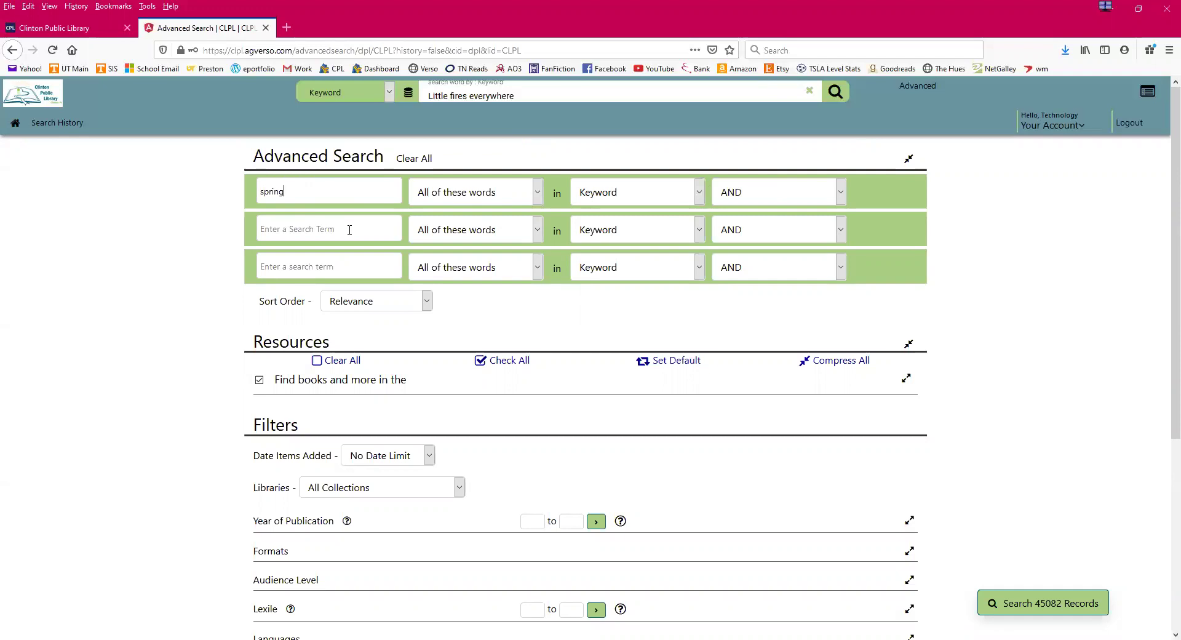
{"action": "left_click_drag", "start_coordinate": [296, 190], "coordinate": [253, 193]}
{"action": "key", "text": "BackSpace"}
- Look over the Filters section, then return to the library home page
{"action": "scroll", "coordinate": [403, 397], "scroll_direction": "down", "scroll_amount": 5}
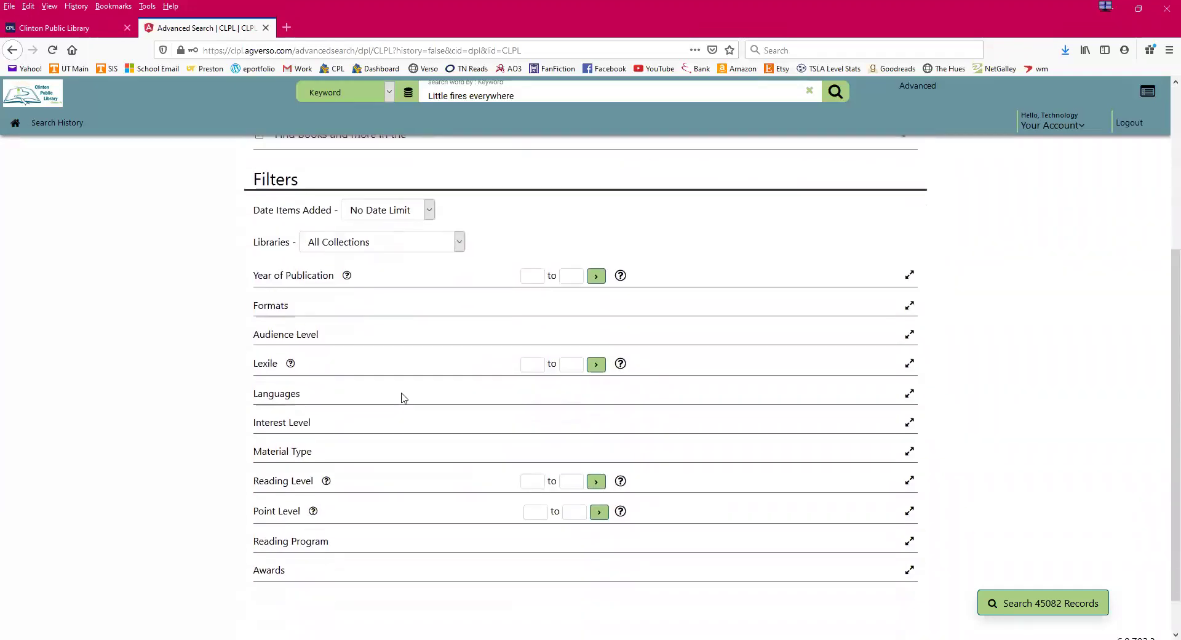
{"action": "scroll", "coordinate": [345, 561], "scroll_direction": "up", "scroll_amount": 1}
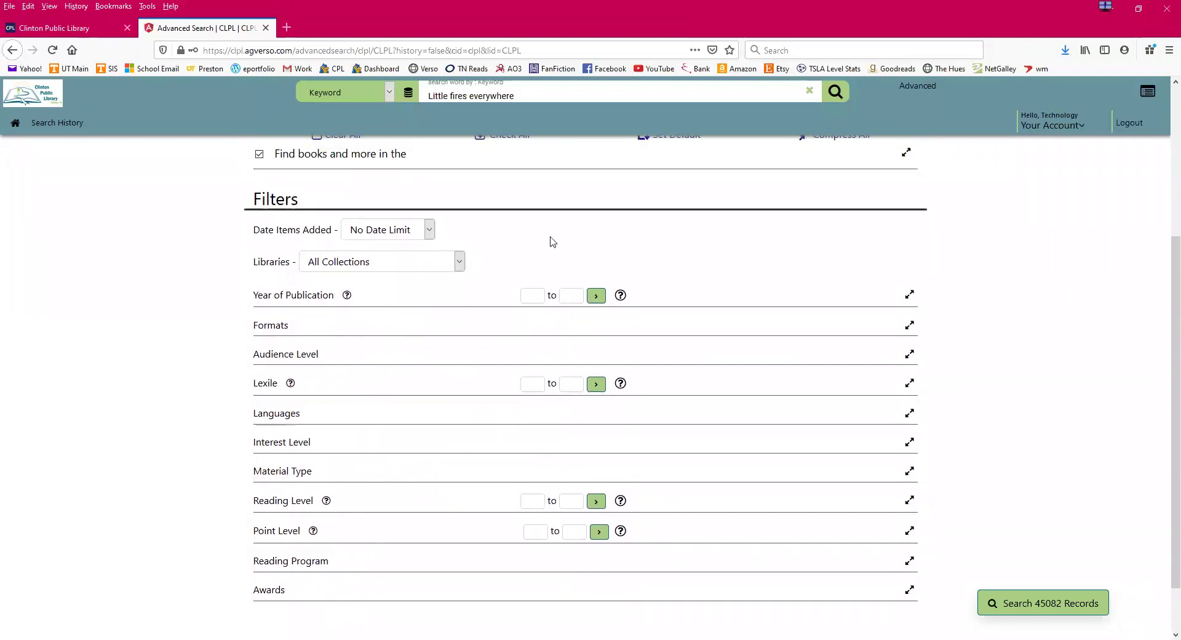
{"action": "scroll", "coordinate": [694, 282], "scroll_direction": "up", "scroll_amount": 1}
{"action": "scroll", "coordinate": [693, 282], "scroll_direction": "up", "scroll_amount": 3}
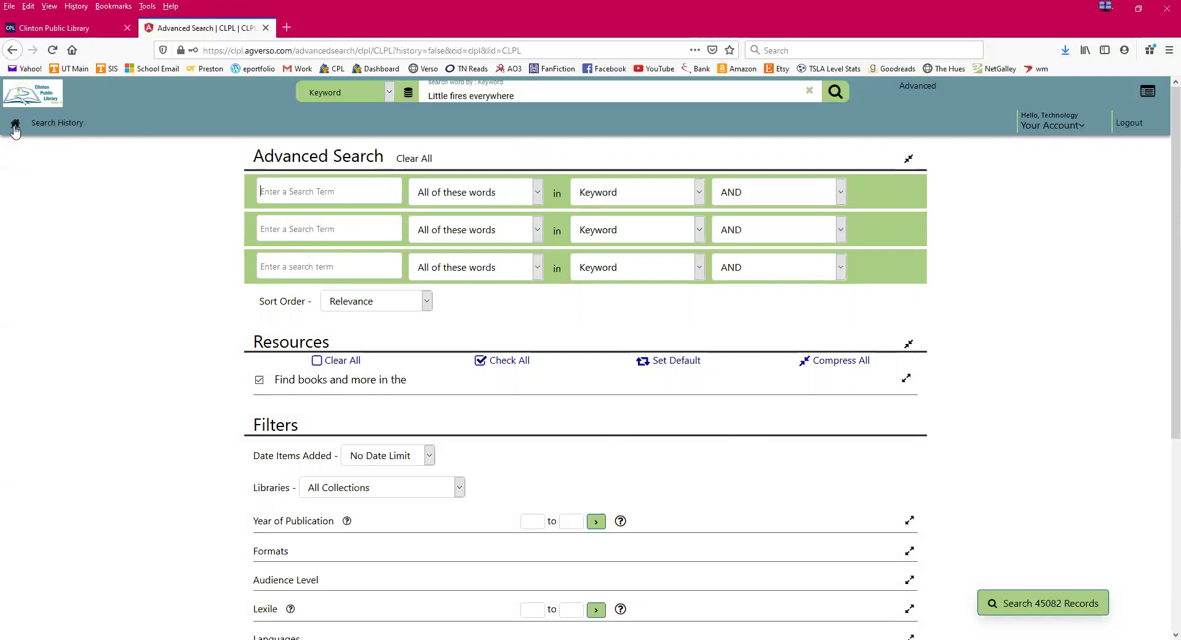
{"action": "left_click", "coordinate": [15, 126]}
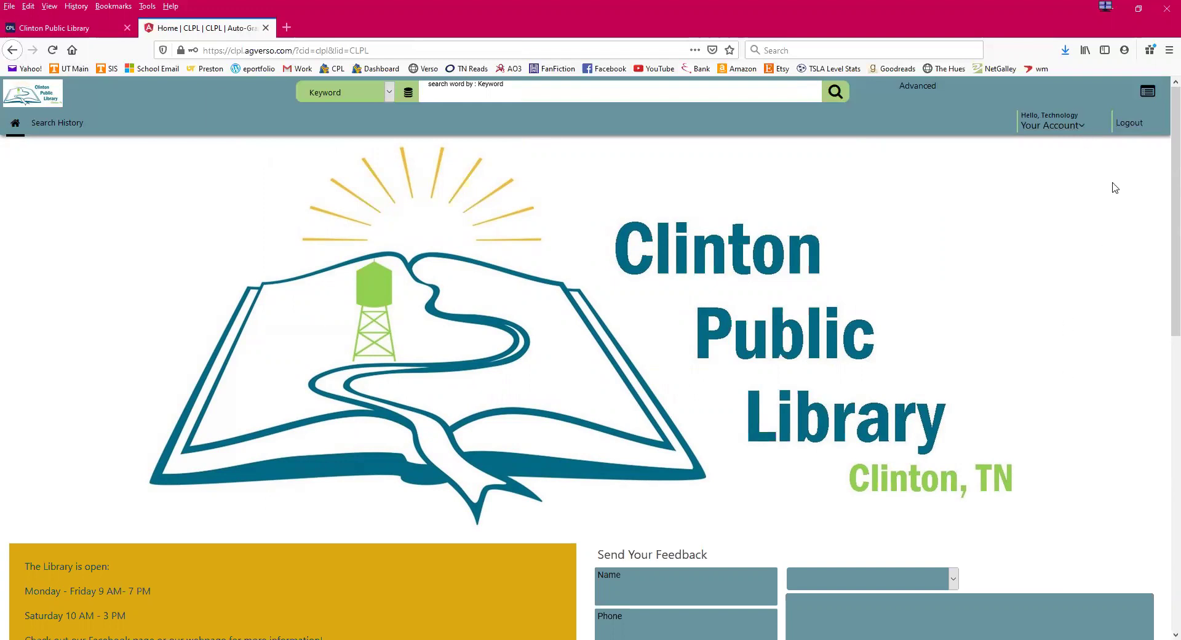
- Log out of the patron account so the home page shows the Please Login prompt
{"action": "left_click", "coordinate": [1131, 123]}
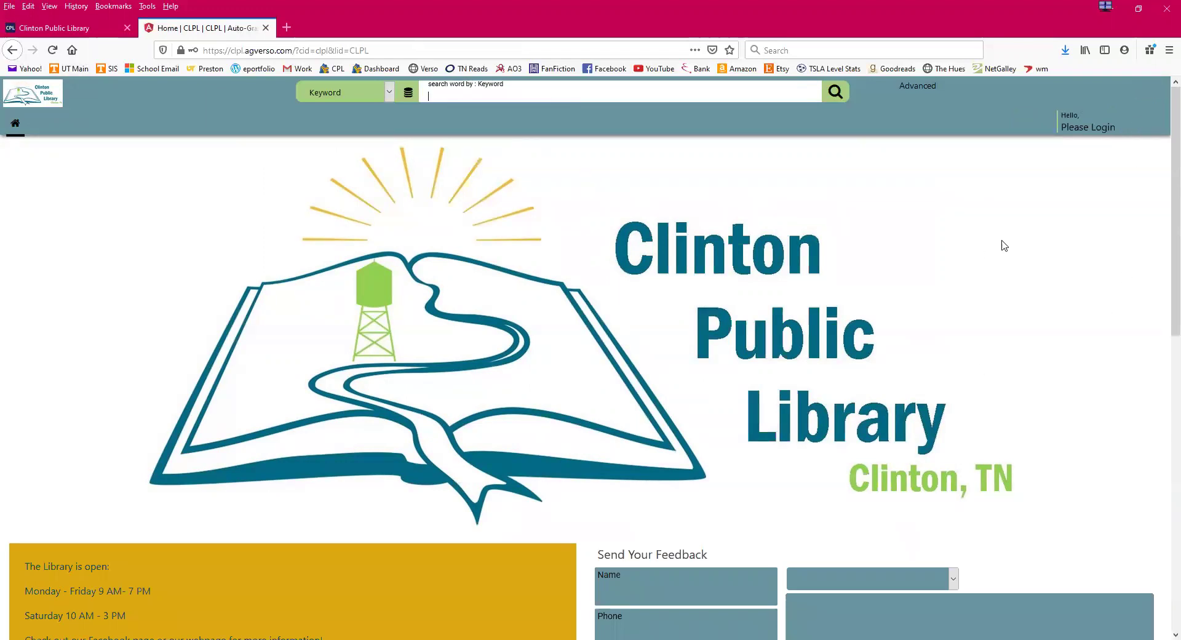